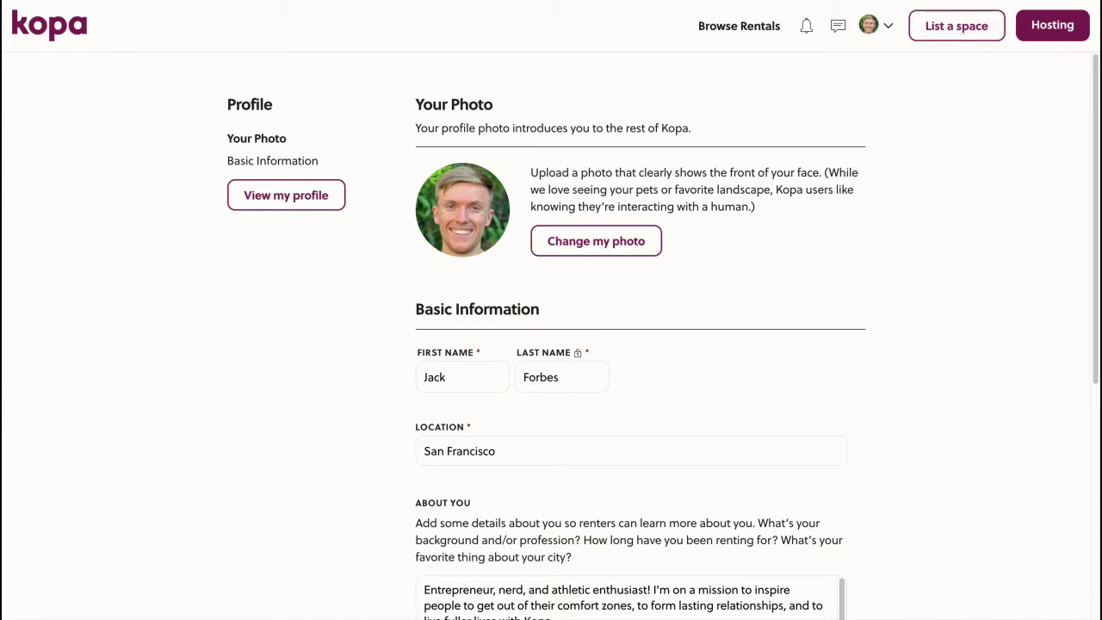
Start a new listing for a furnished space
click(957, 25)
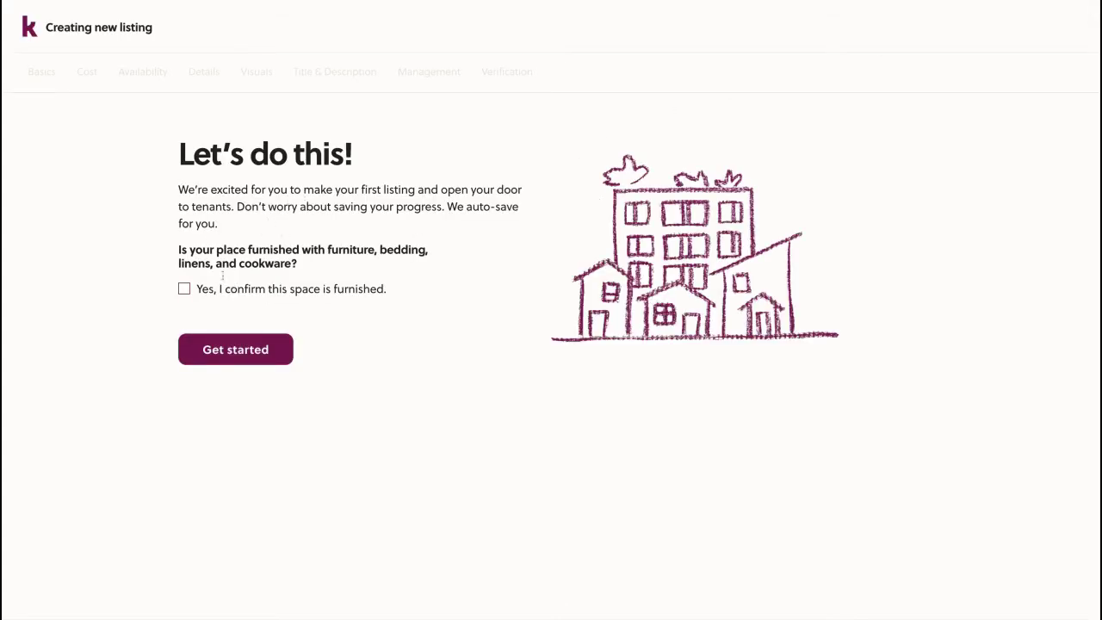
click(212, 290)
click(239, 355)
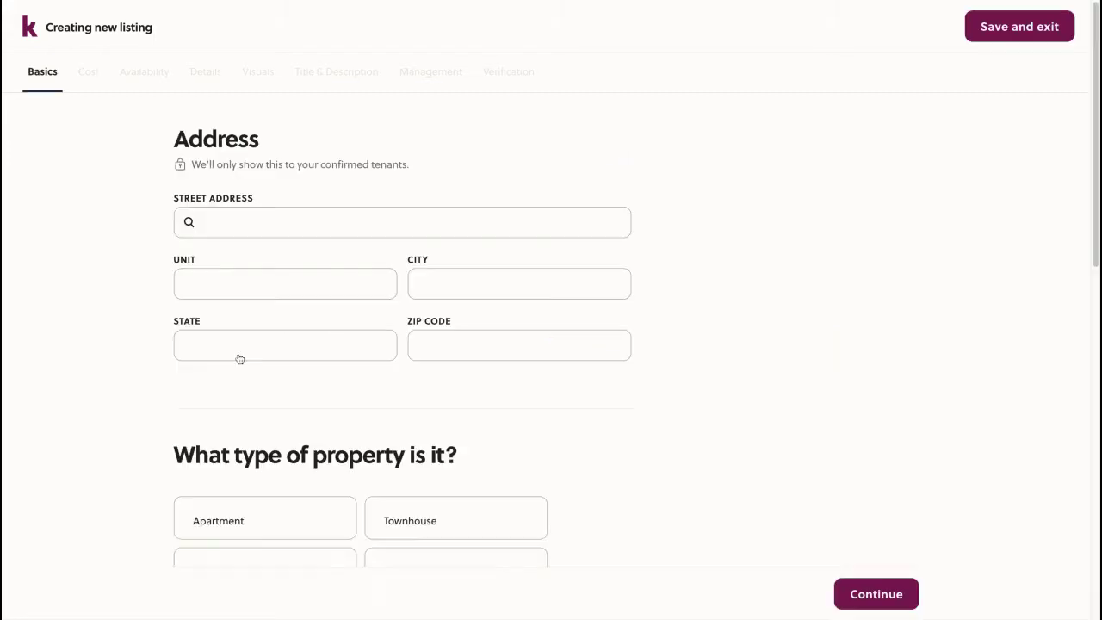
Set the street address to 123 Mission Street, San Francisco, California 94105
click(232, 222)
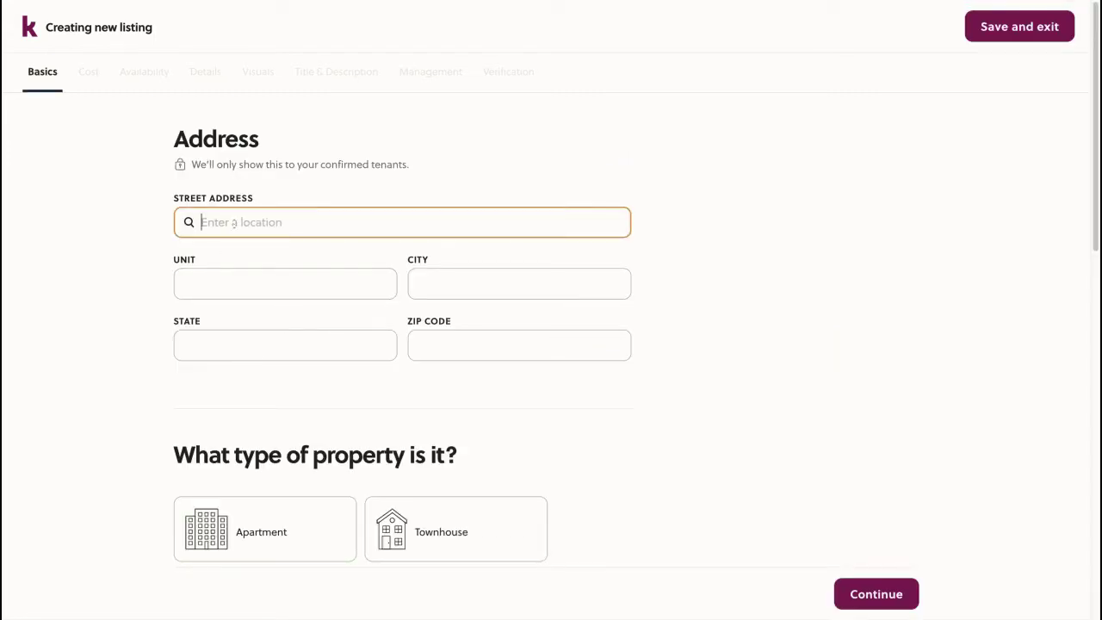
text(123 mi)
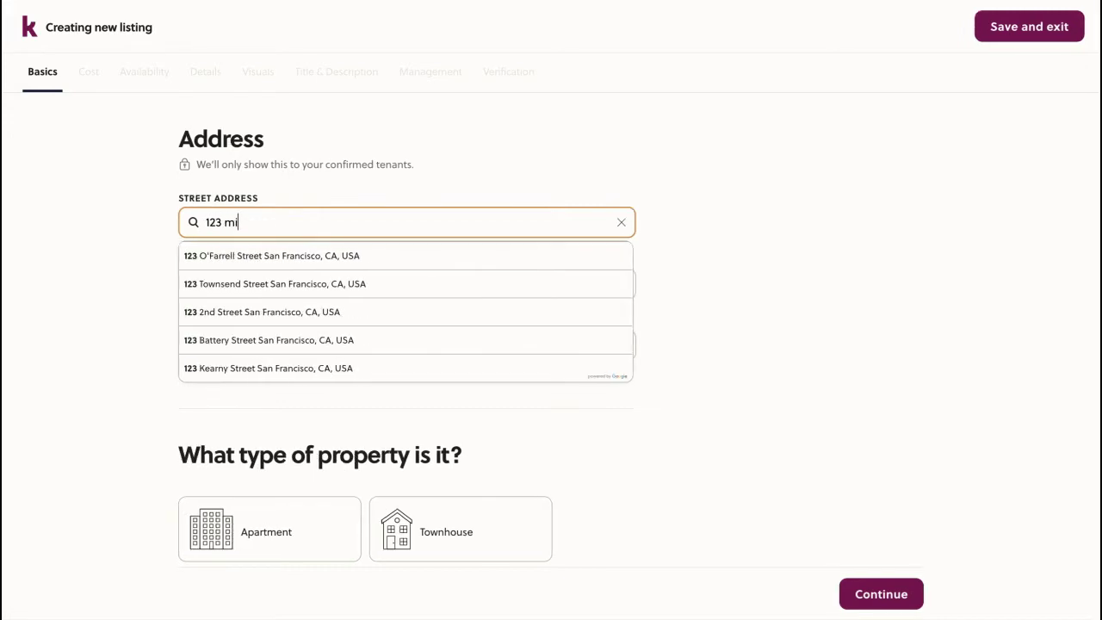
text(assio)
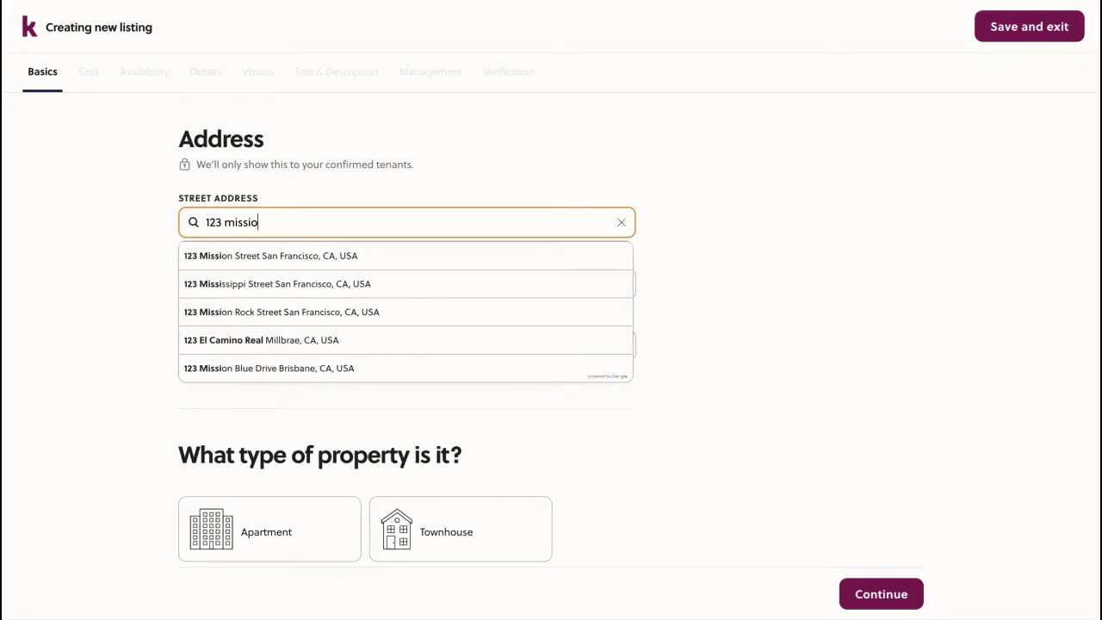
click(258, 255)
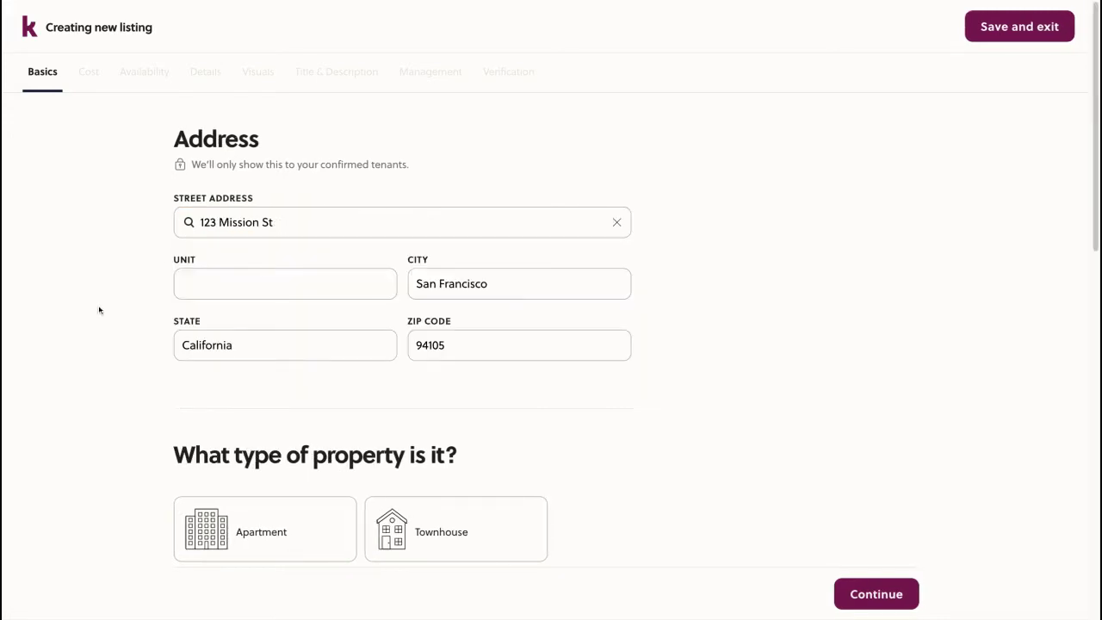
Mark the property as an Apartment that the owner owns but doesn't live in
scroll(124, 395, down, 4)
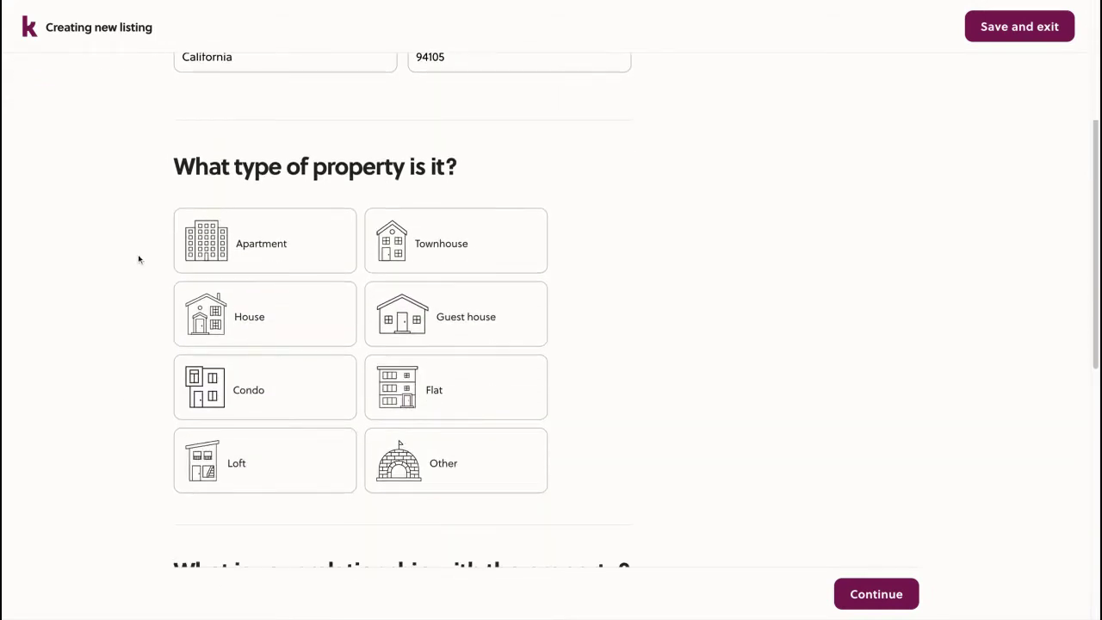
scroll(142, 199, down, 1)
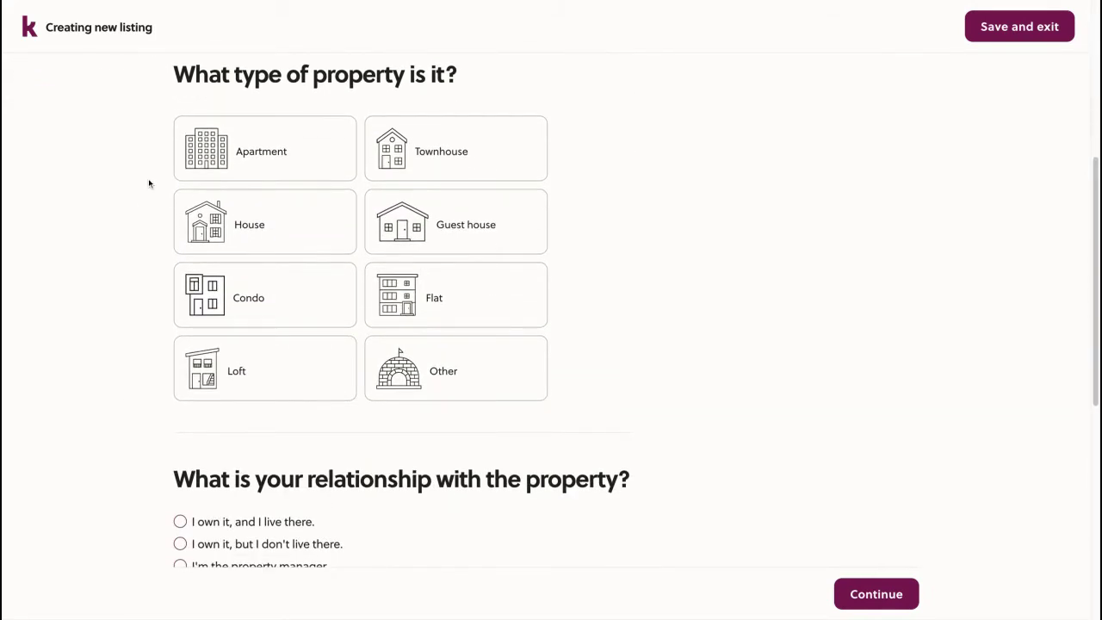
click(298, 160)
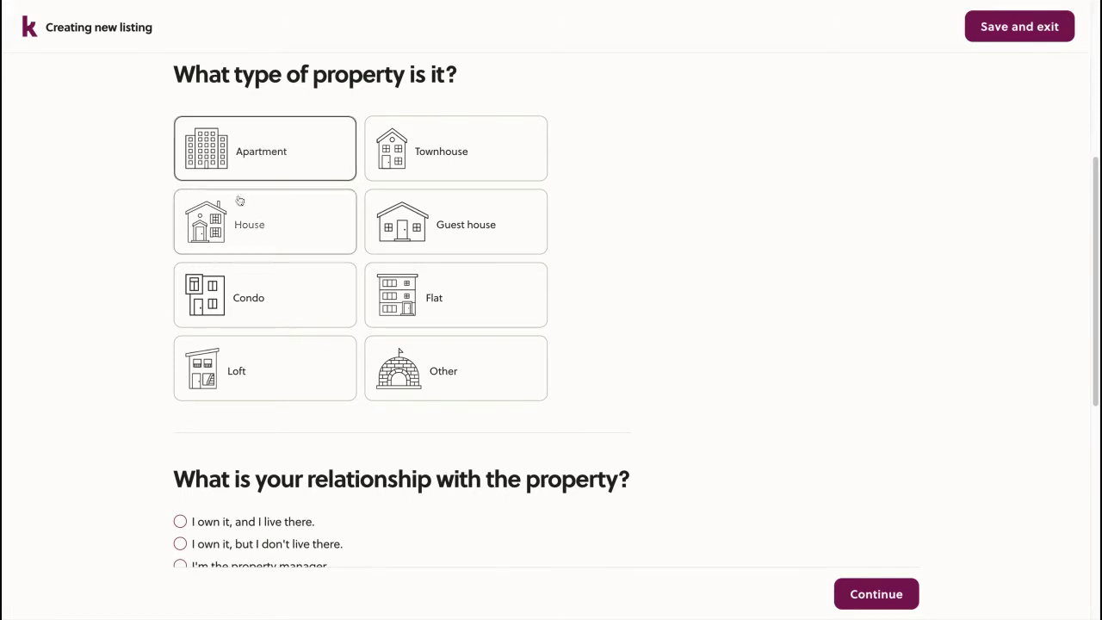
scroll(117, 296, down, 4)
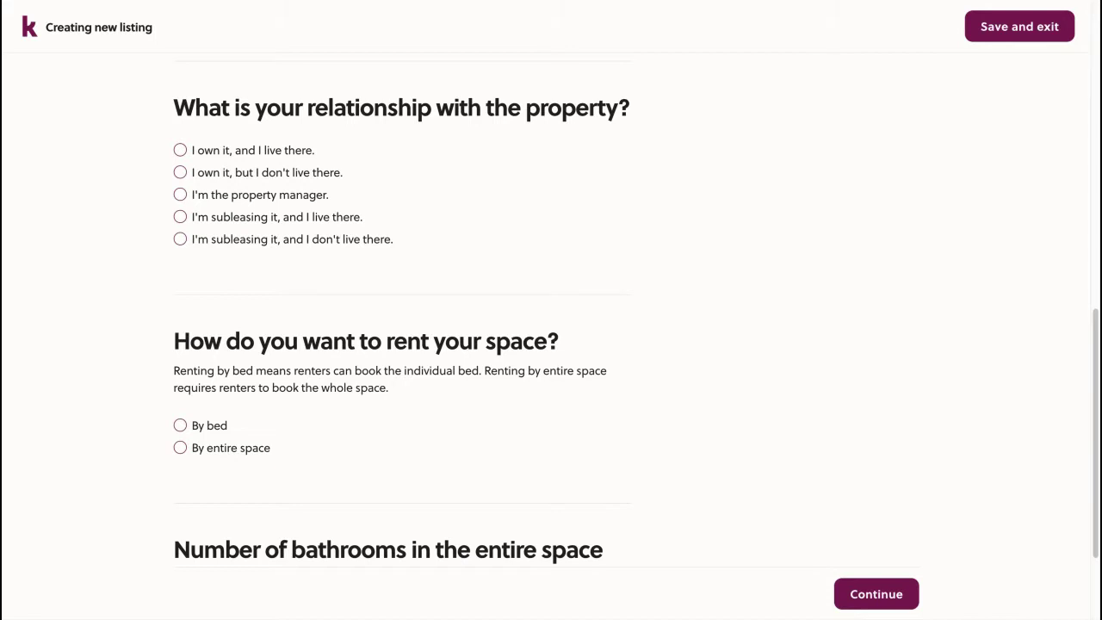
click(222, 174)
scroll(231, 254, down, 3)
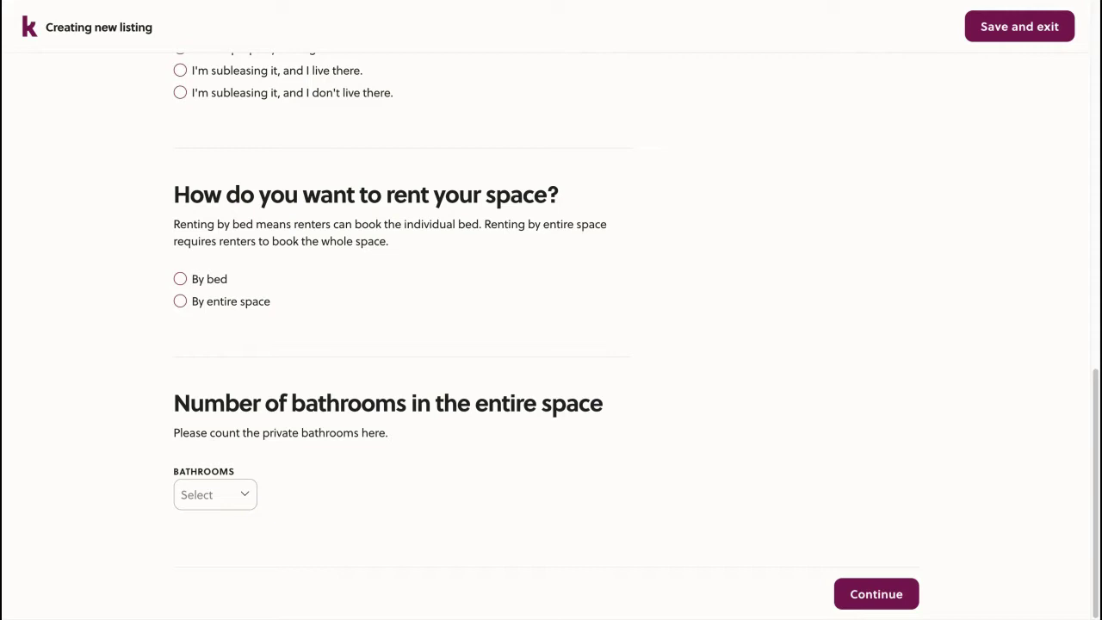
Rent by entire space and set the total bedrooms to 3
click(209, 300)
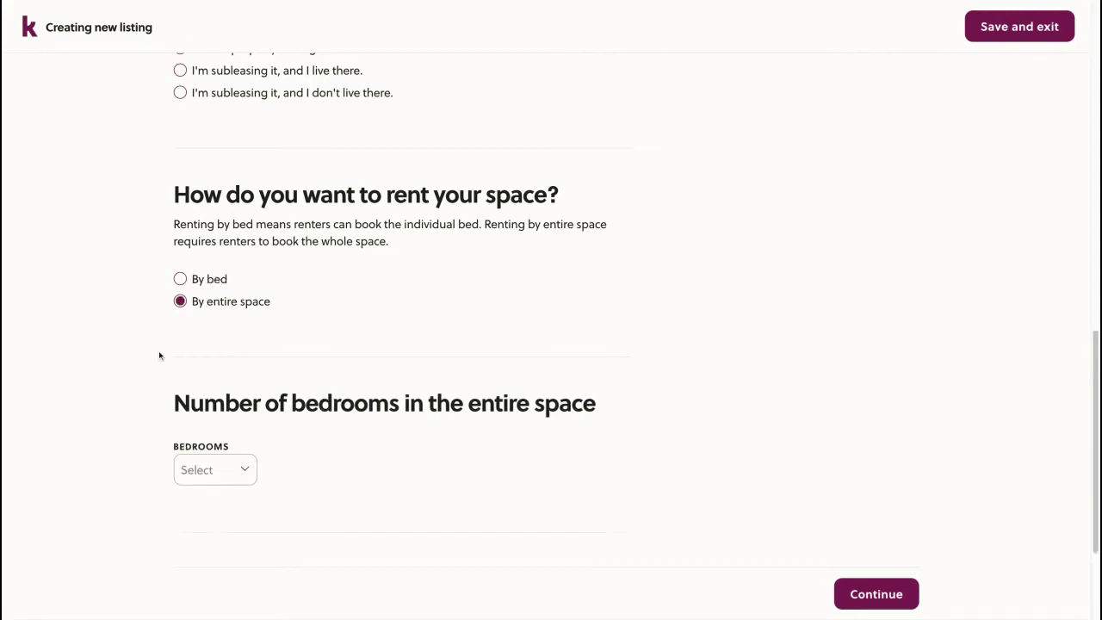
scroll(158, 355, down, 1)
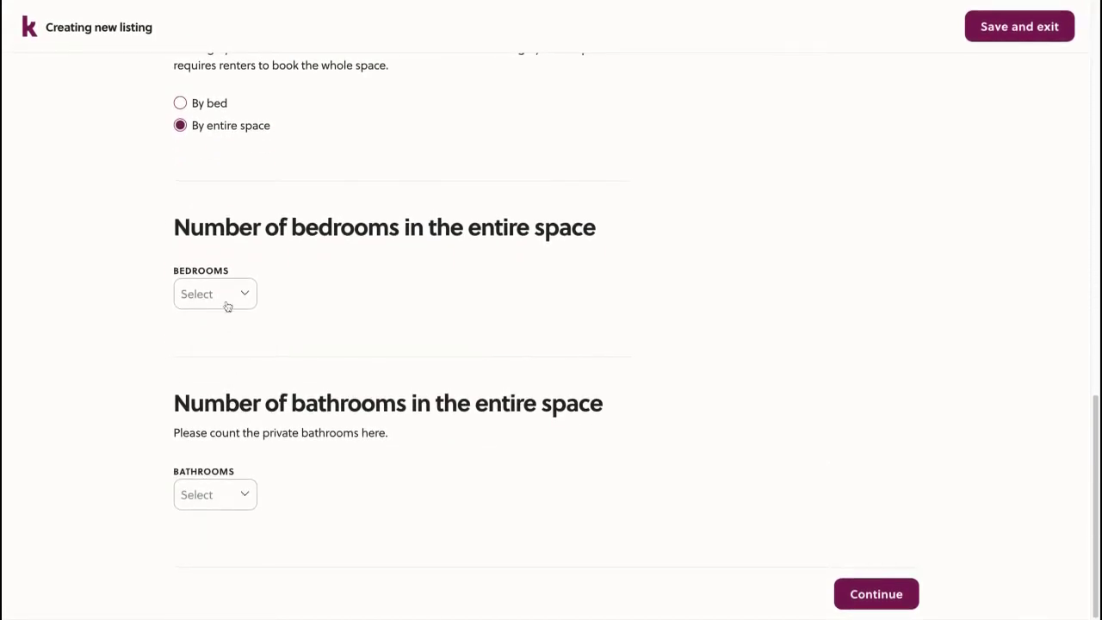
click(234, 298)
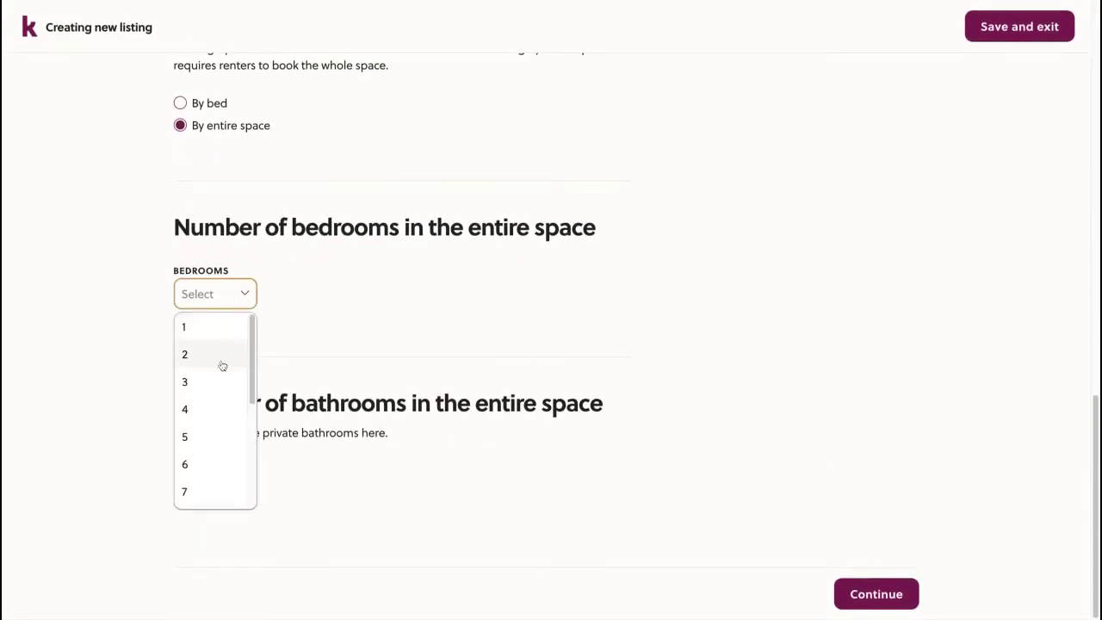
scroll(221, 365, down, 1)
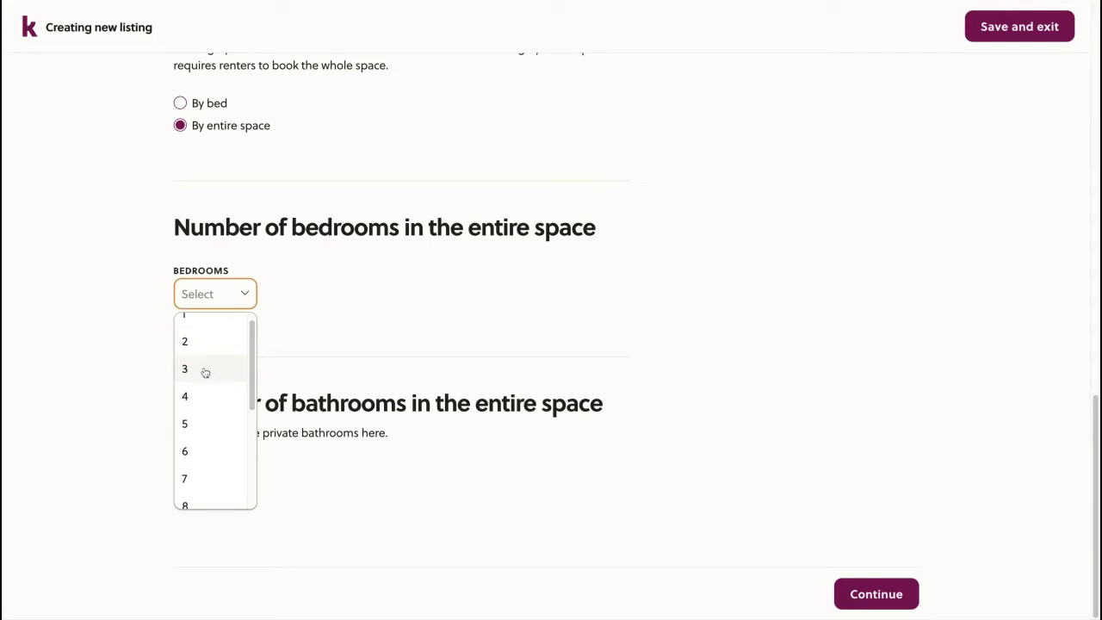
click(205, 371)
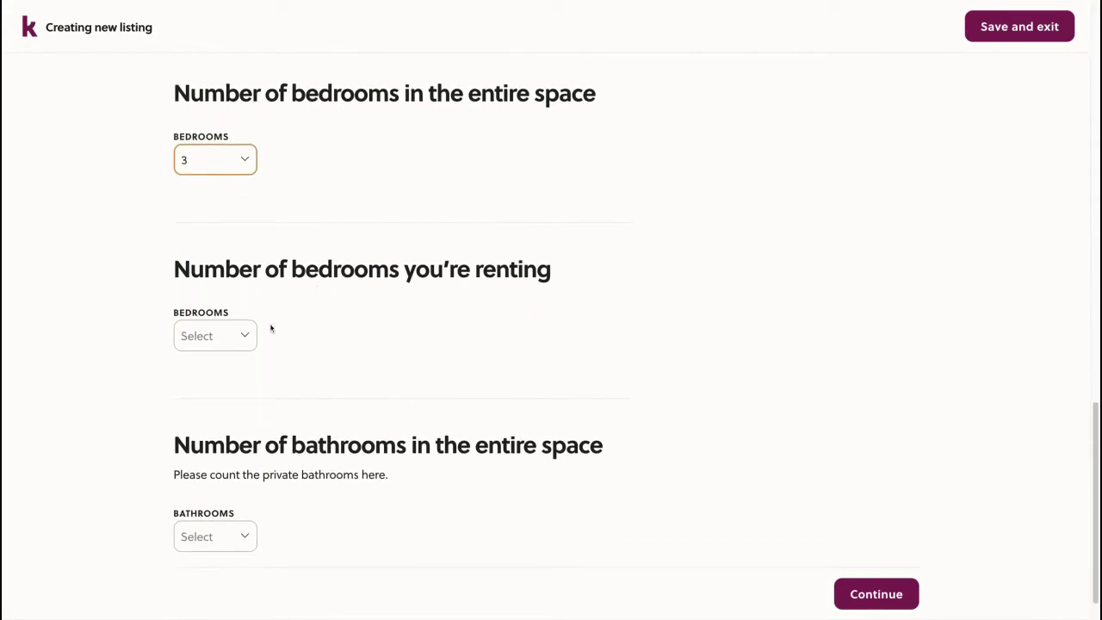
Set the number of bedrooms being rented to 3
click(237, 336)
click(214, 421)
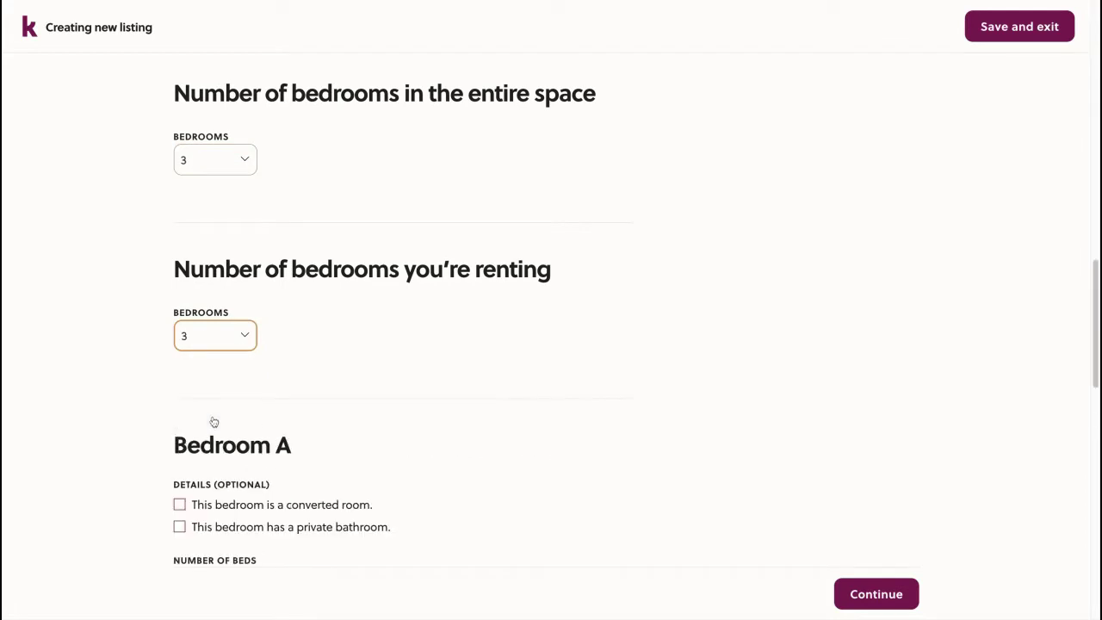
scroll(307, 281, down, 1)
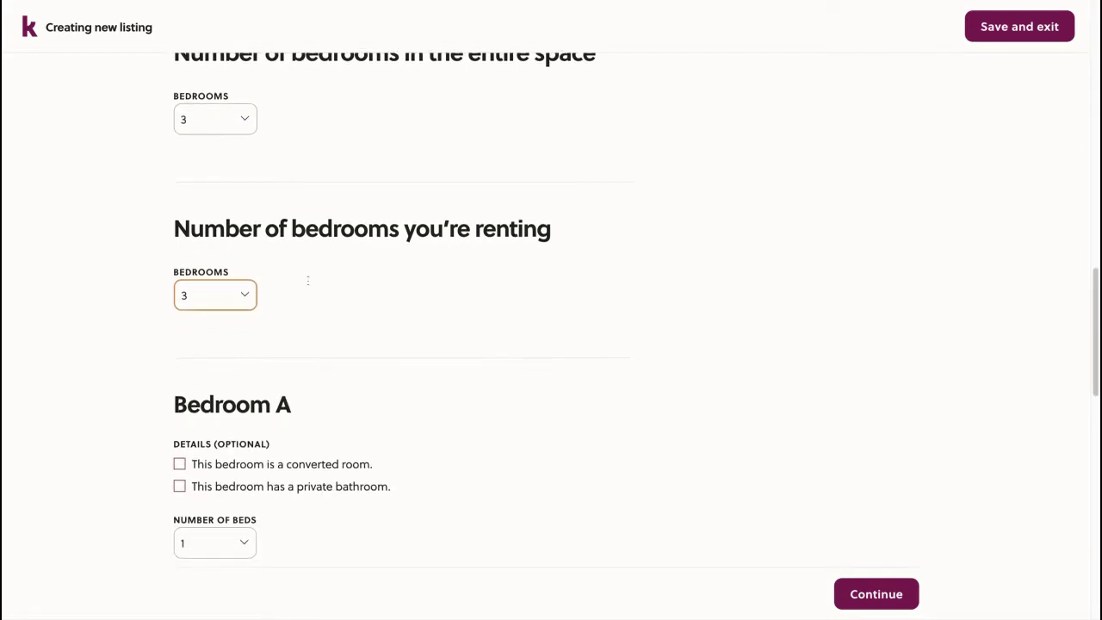
scroll(308, 280, down, 1)
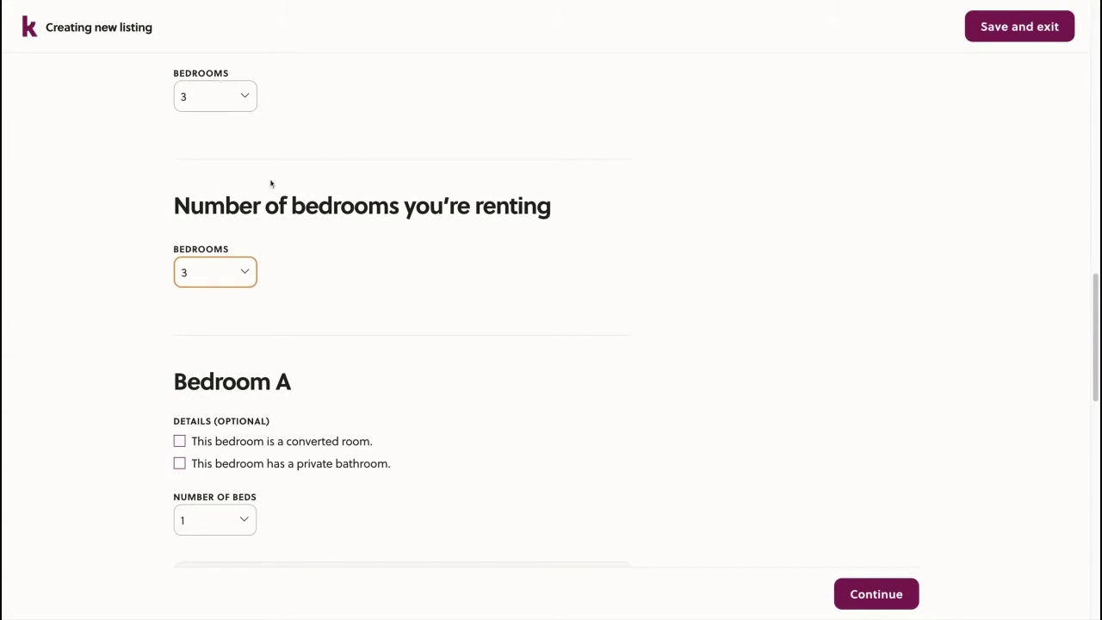
scroll(299, 295, down, 5)
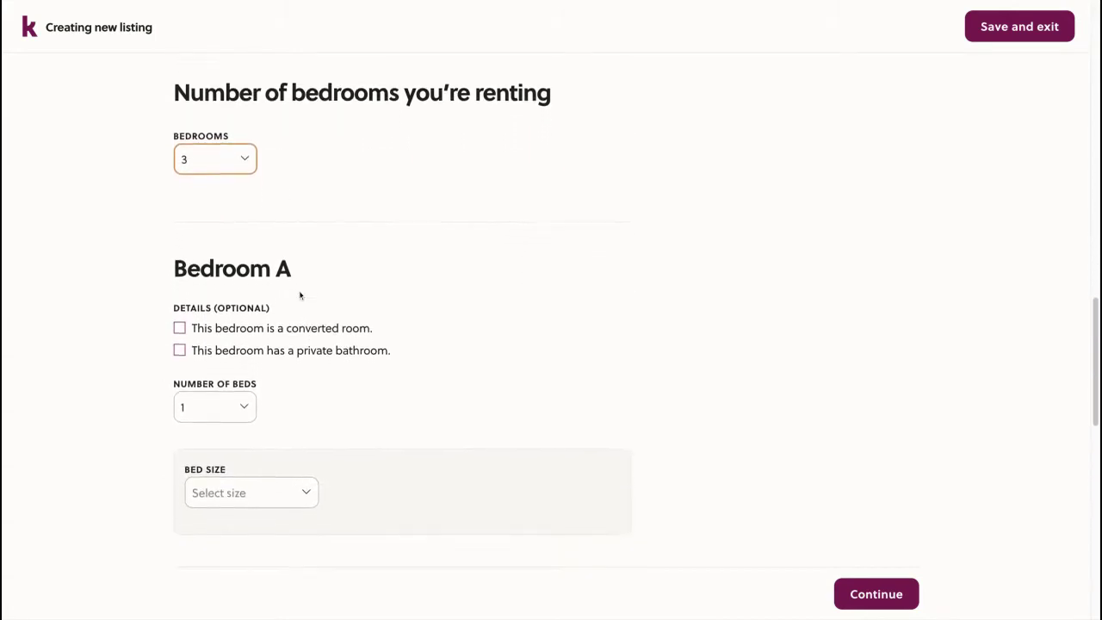
scroll(253, 256, down, 4)
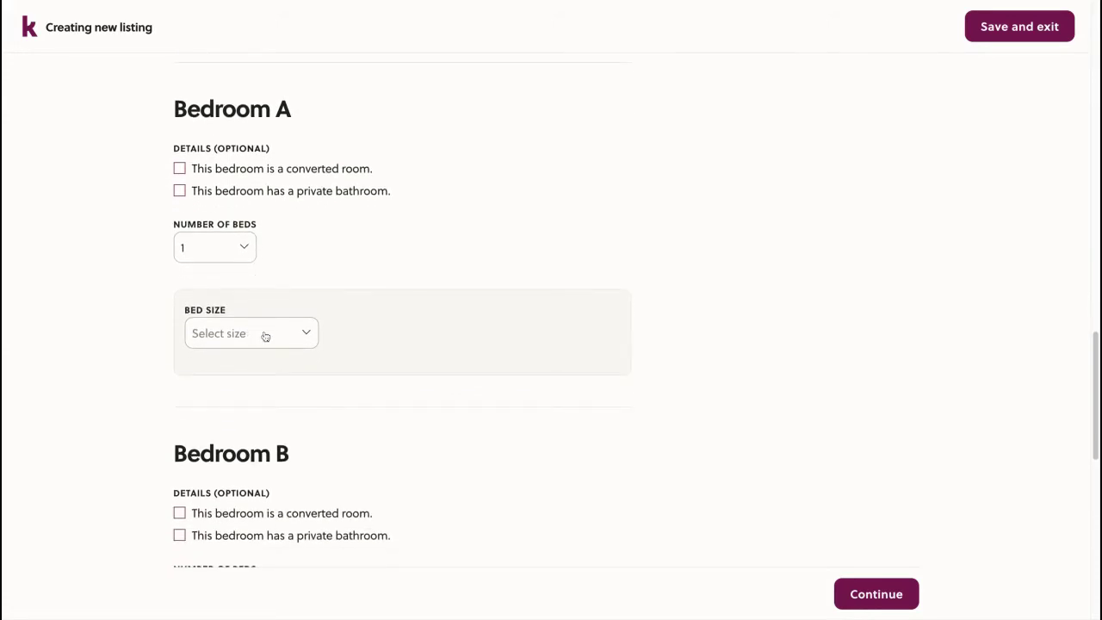
Give Bedroom A a Queen bed
click(264, 345)
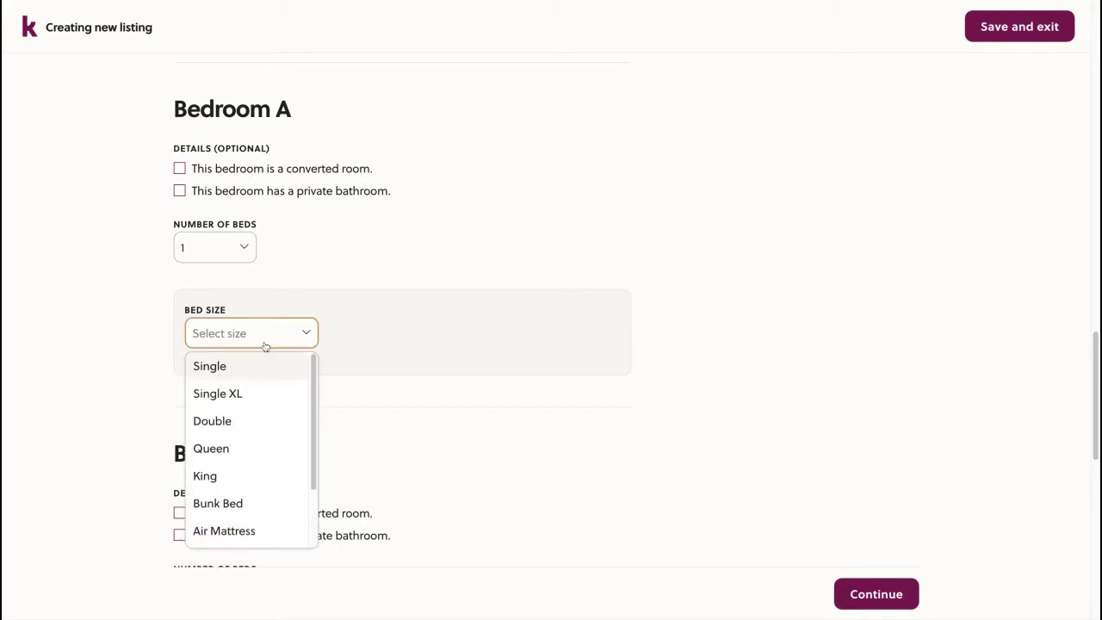
scroll(261, 391, down, 1)
click(254, 412)
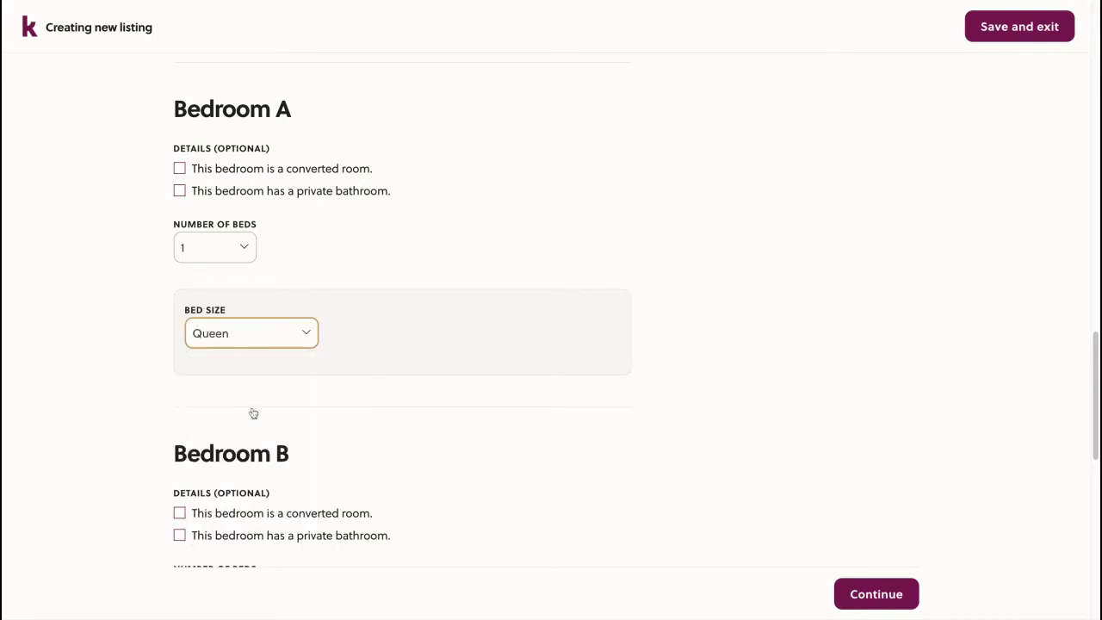
scroll(351, 224, down, 1)
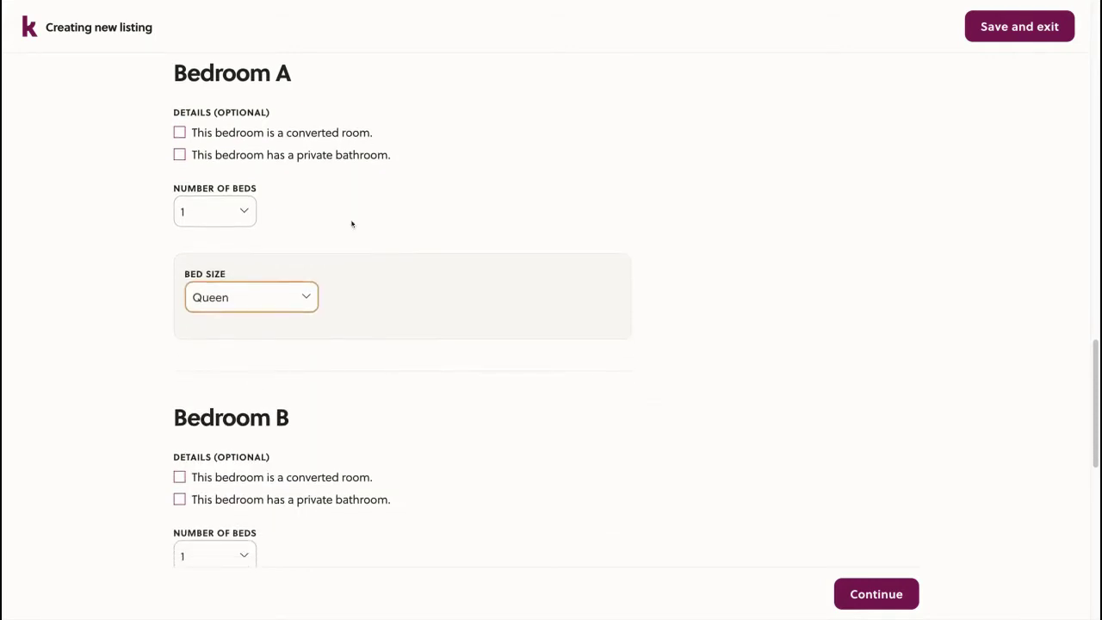
scroll(435, 253, down, 1)
scroll(435, 255, down, 1)
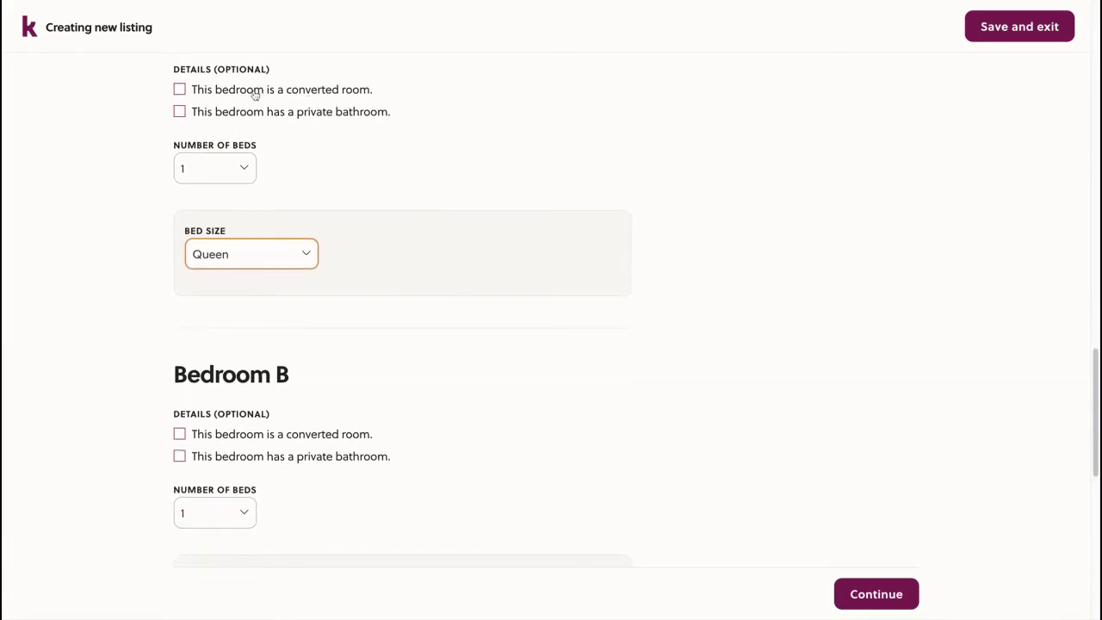
scroll(253, 96, up, 1)
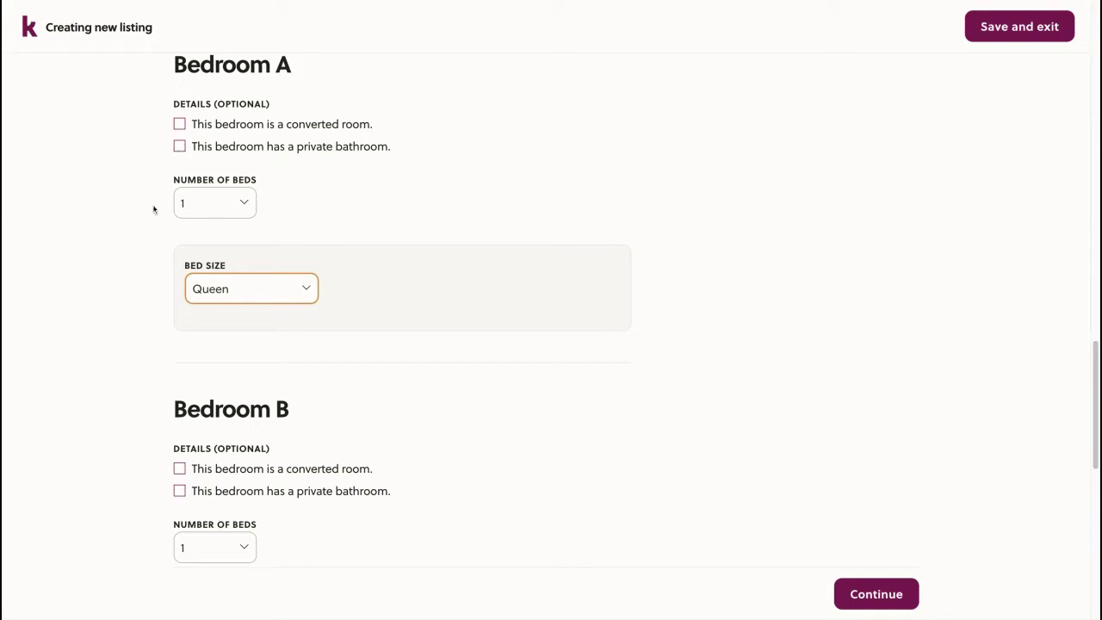
scroll(150, 226, down, 2)
scroll(150, 229, down, 3)
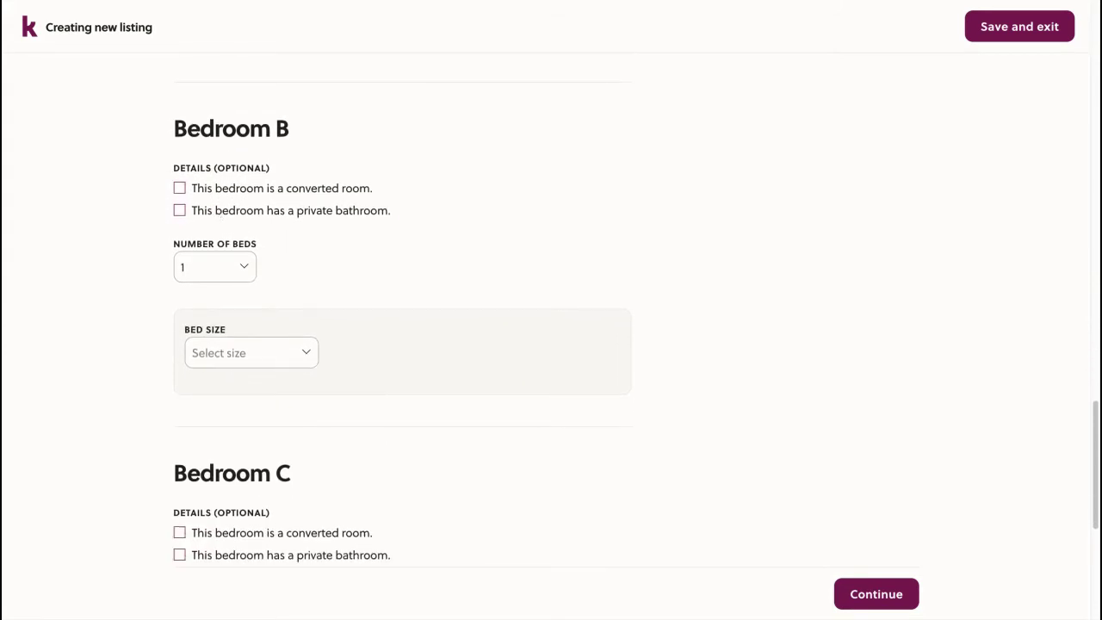
Give Bedroom B a private bathroom and a Queen bed
click(220, 210)
click(293, 354)
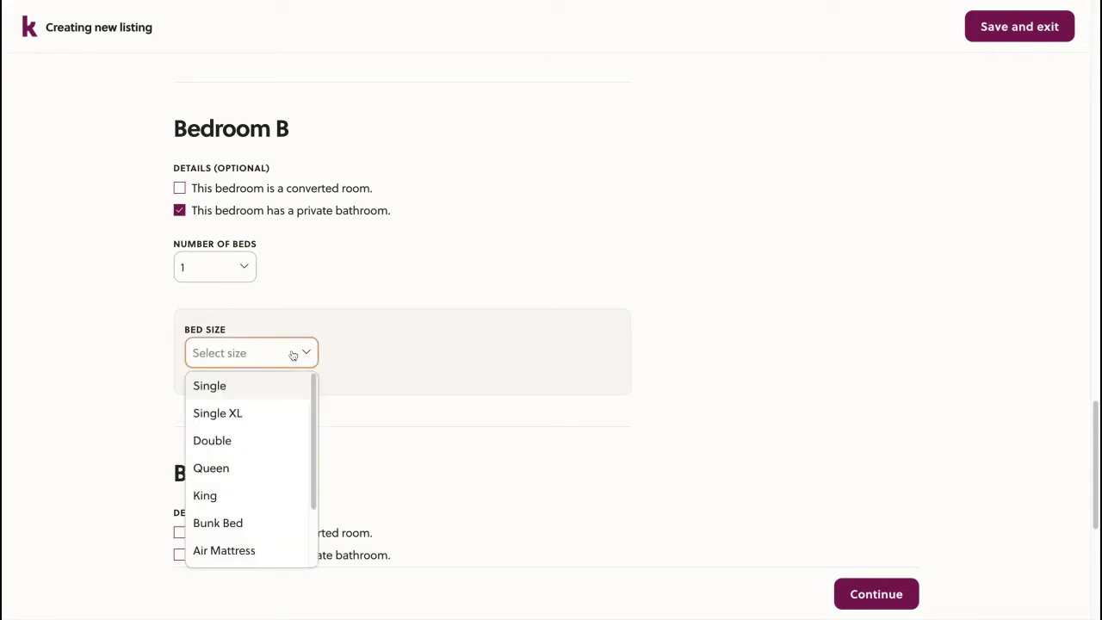
click(258, 468)
scroll(150, 326, down, 3)
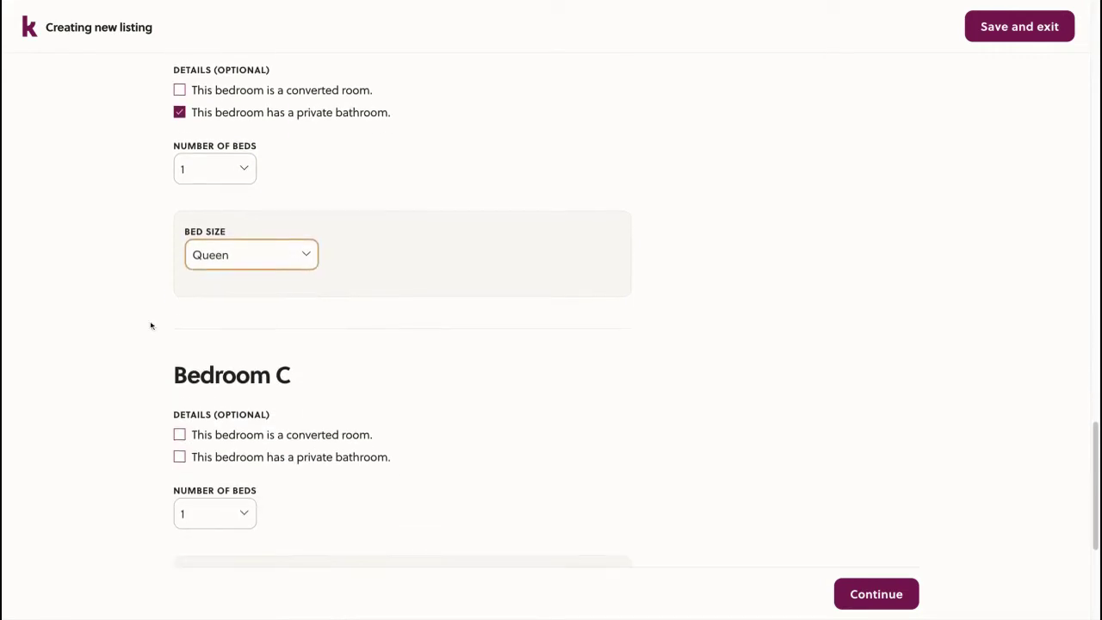
scroll(212, 296, down, 1)
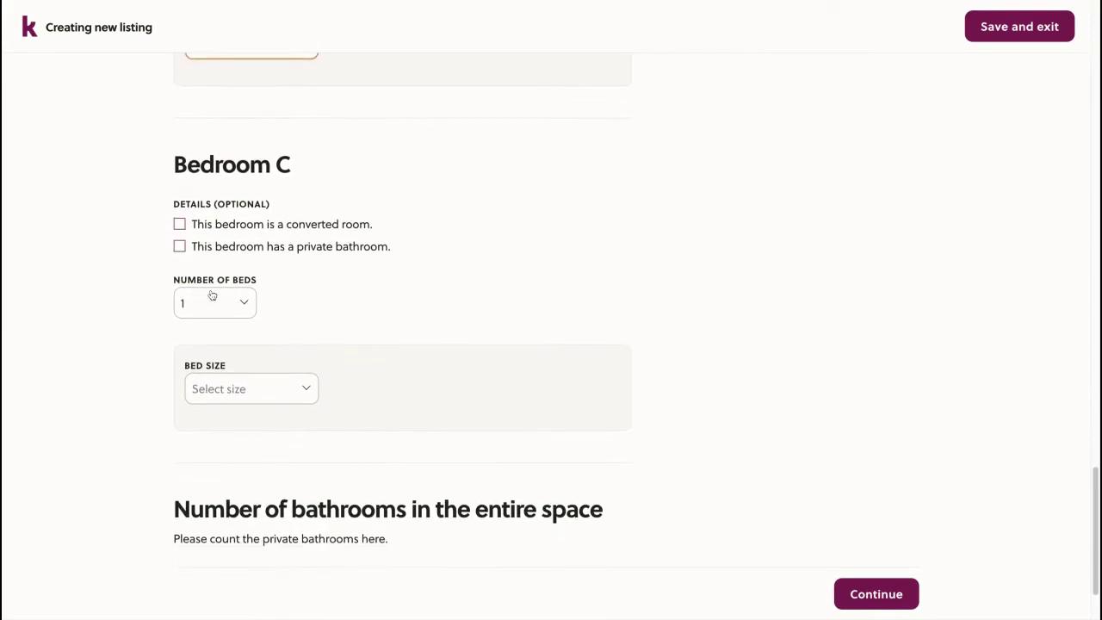
Give Bedroom C two beds, both Bunk Beds
click(222, 303)
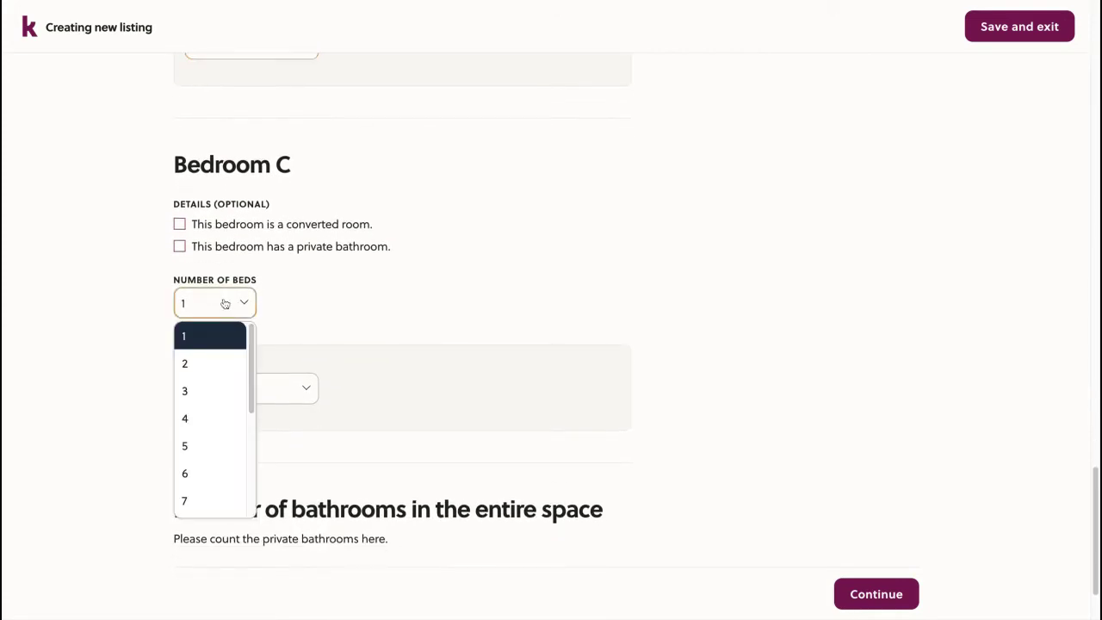
click(219, 365)
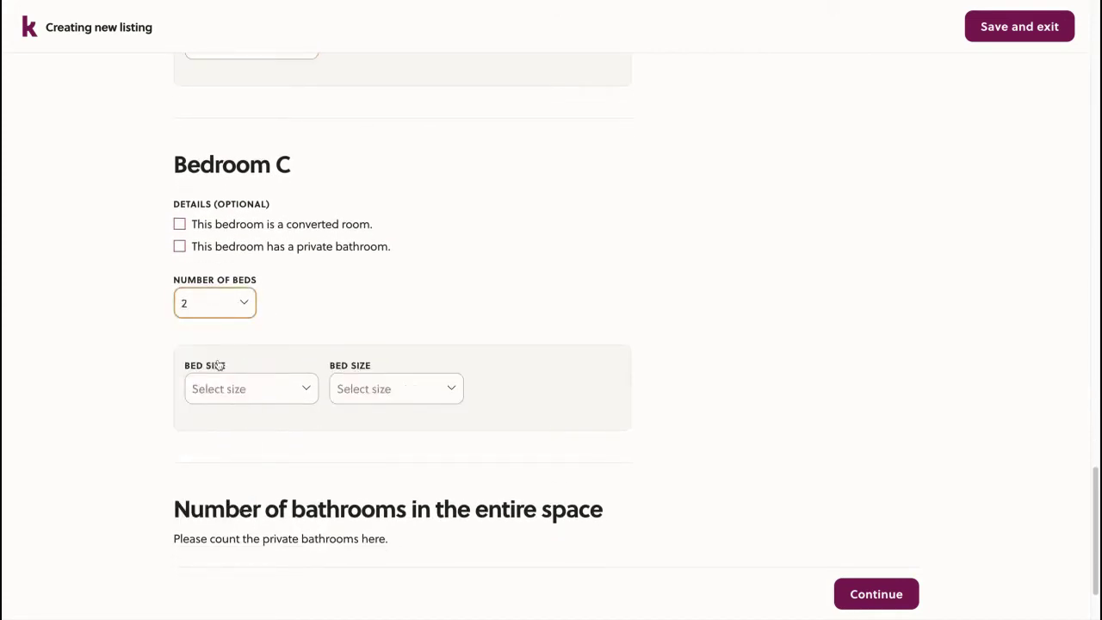
click(267, 390)
scroll(250, 443, down, 2)
click(246, 491)
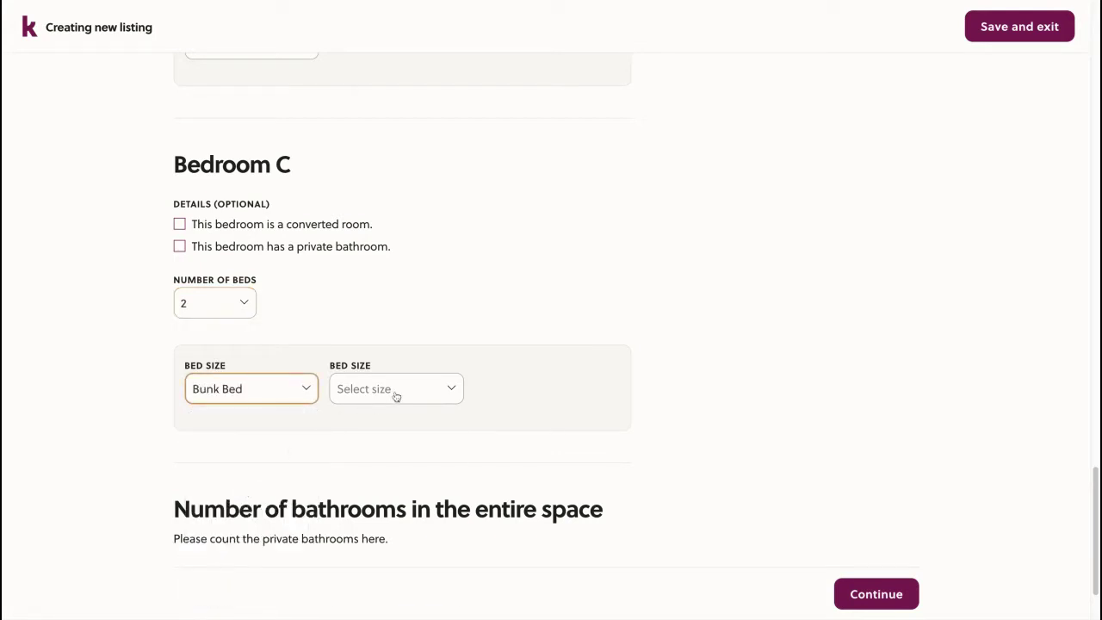
click(393, 397)
scroll(401, 460, down, 2)
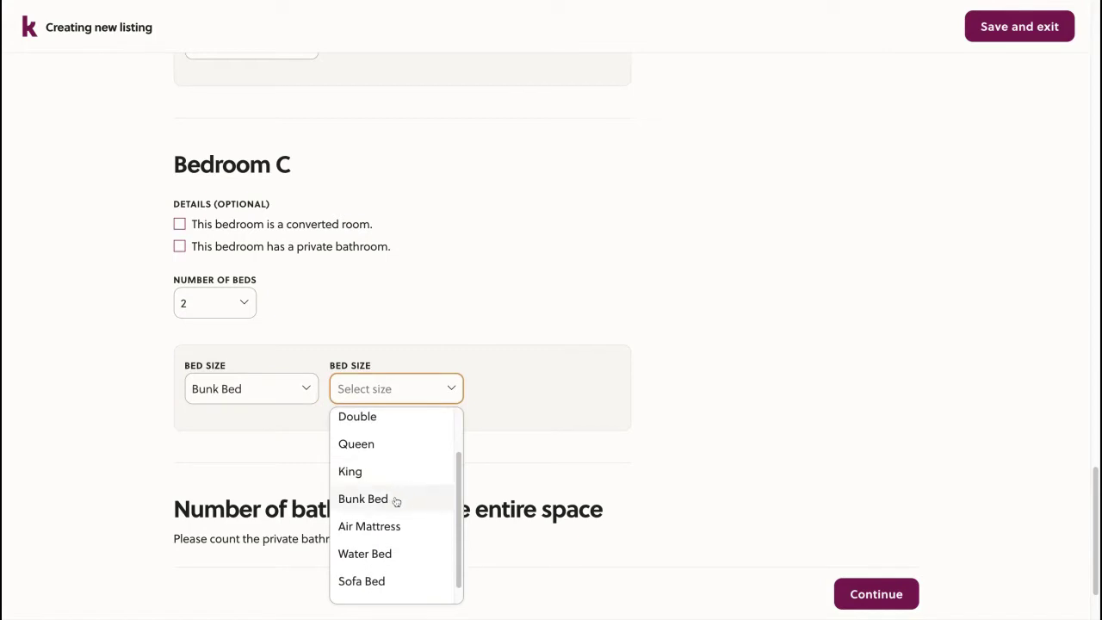
click(393, 499)
scroll(438, 416, down, 1)
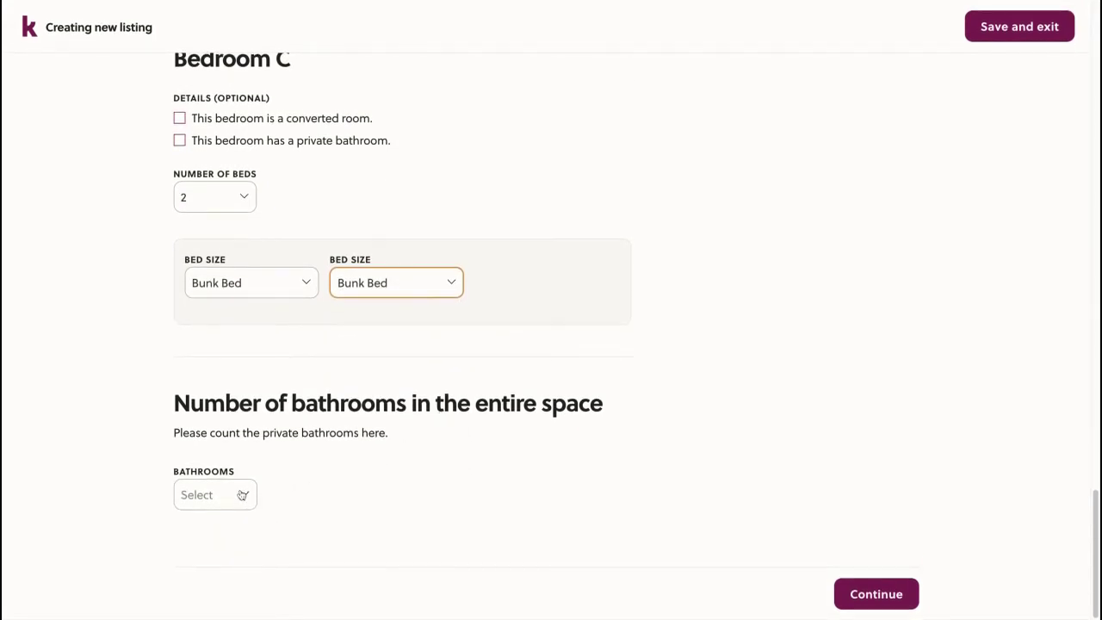
Set the bathroom count to 2 and advance to the Cost step
click(214, 495)
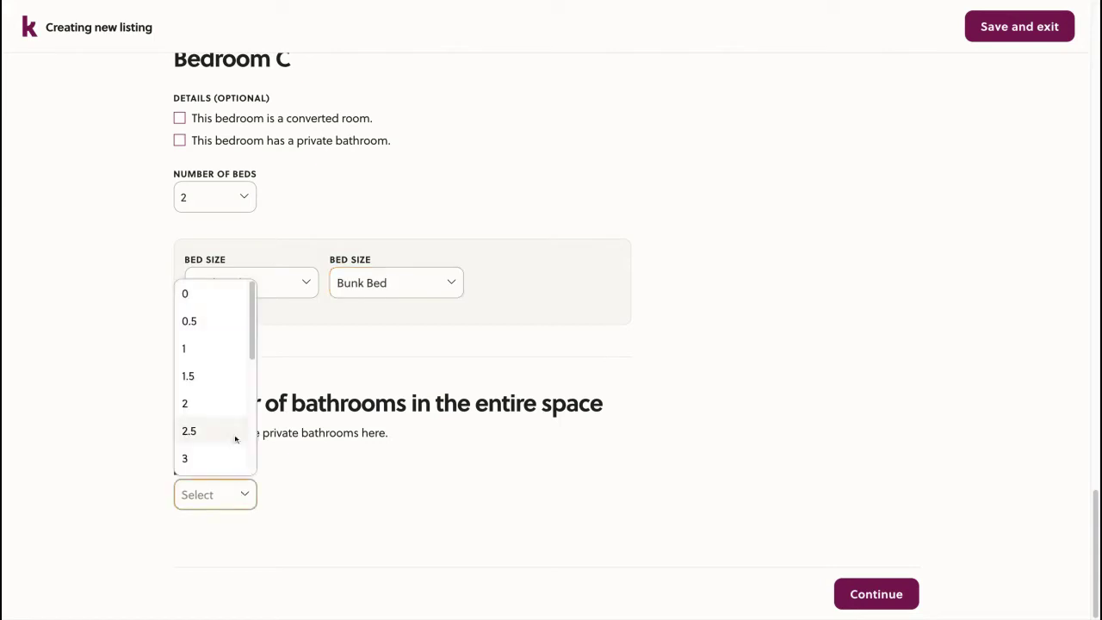
click(217, 406)
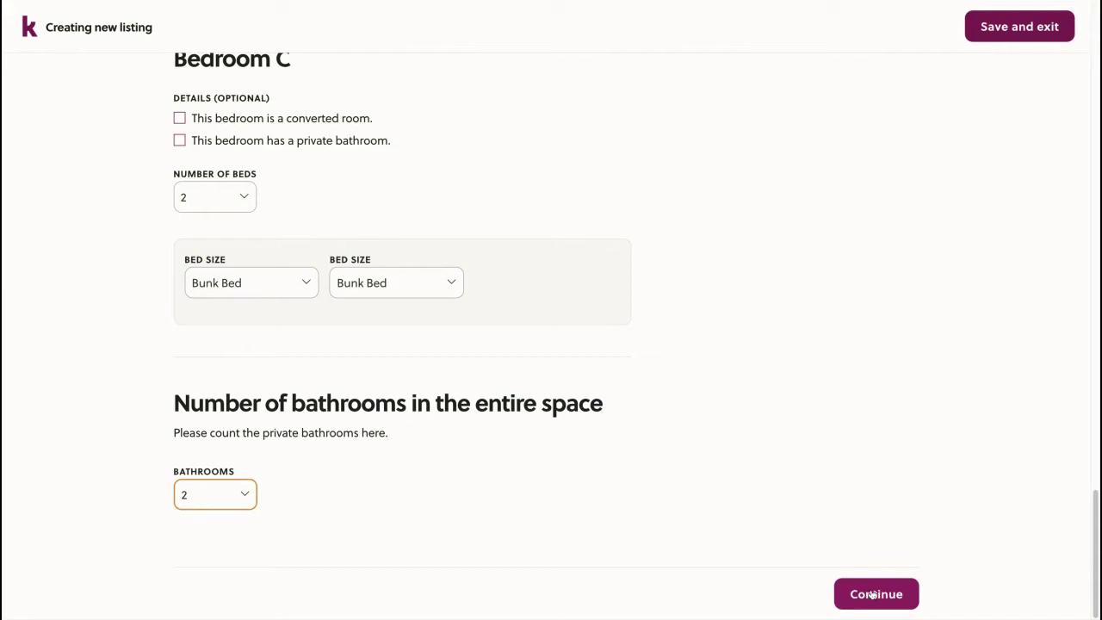
click(872, 594)
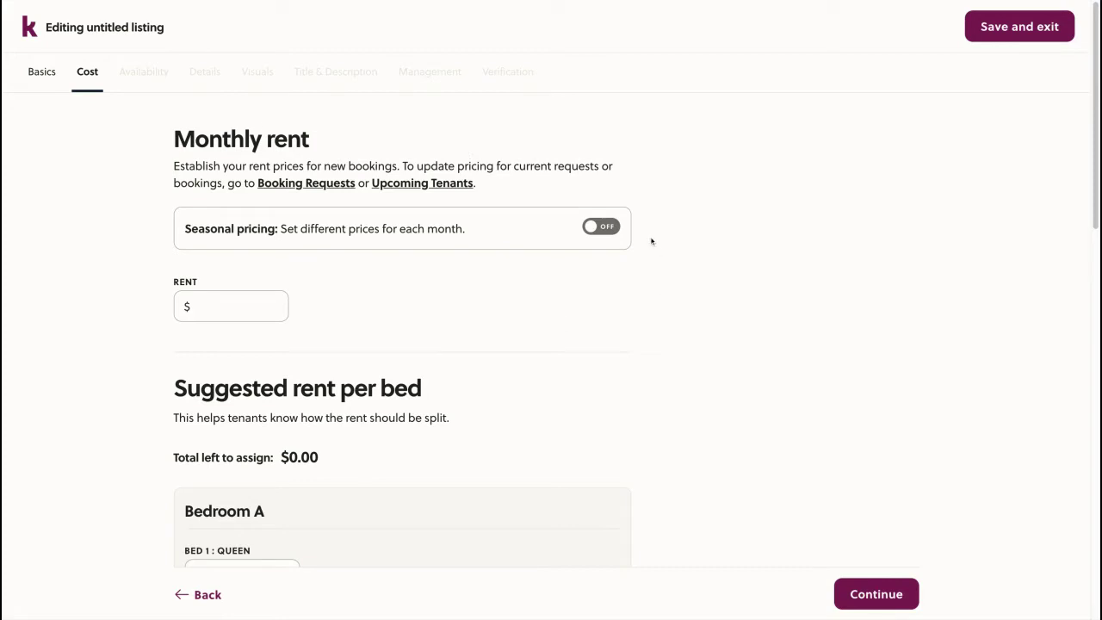
Enter a single monthly rent of $3000 with seasonal pricing left off
click(605, 230)
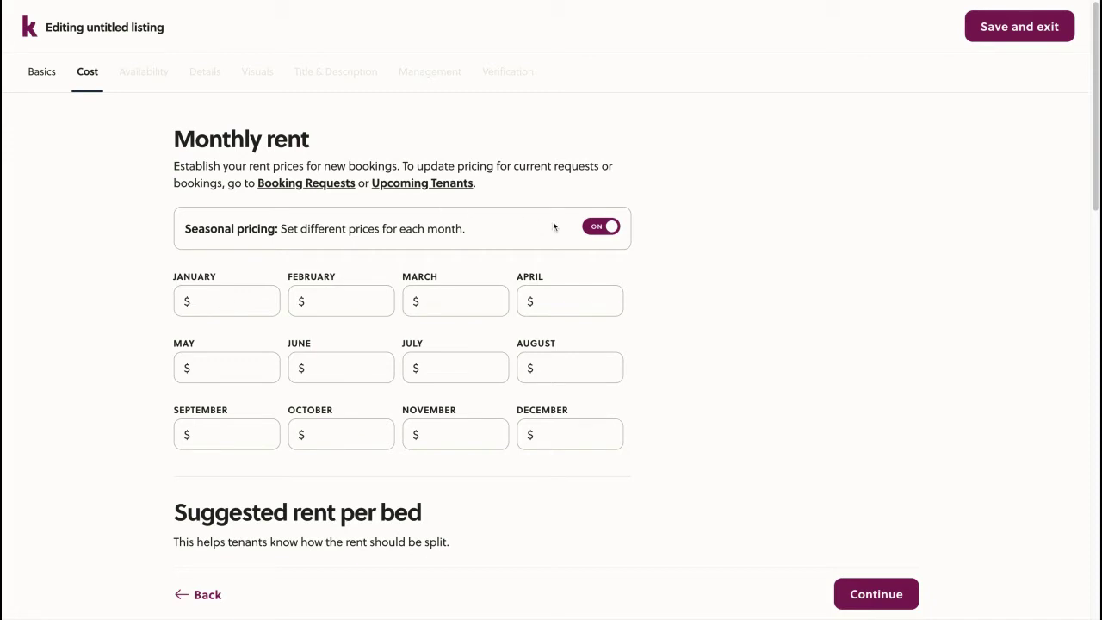
click(609, 226)
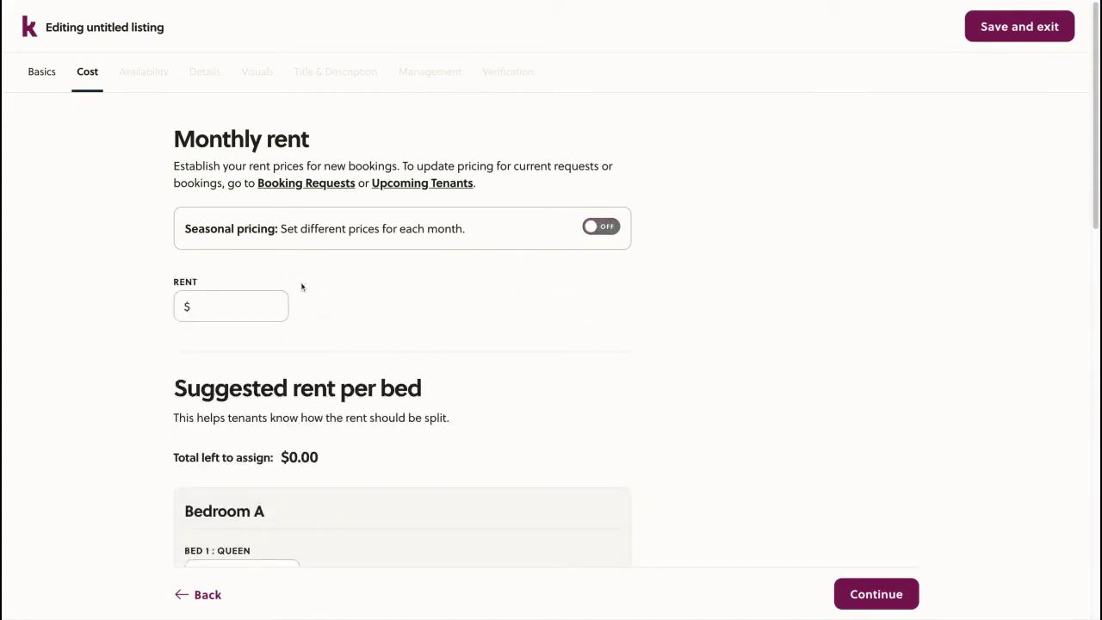
click(239, 299)
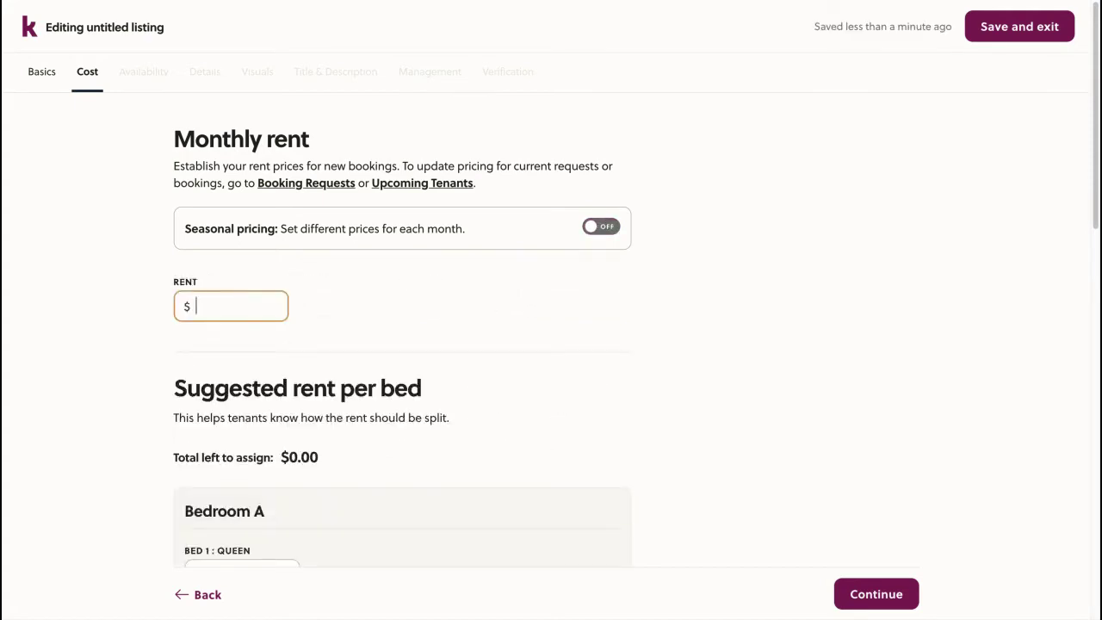
text(3000)
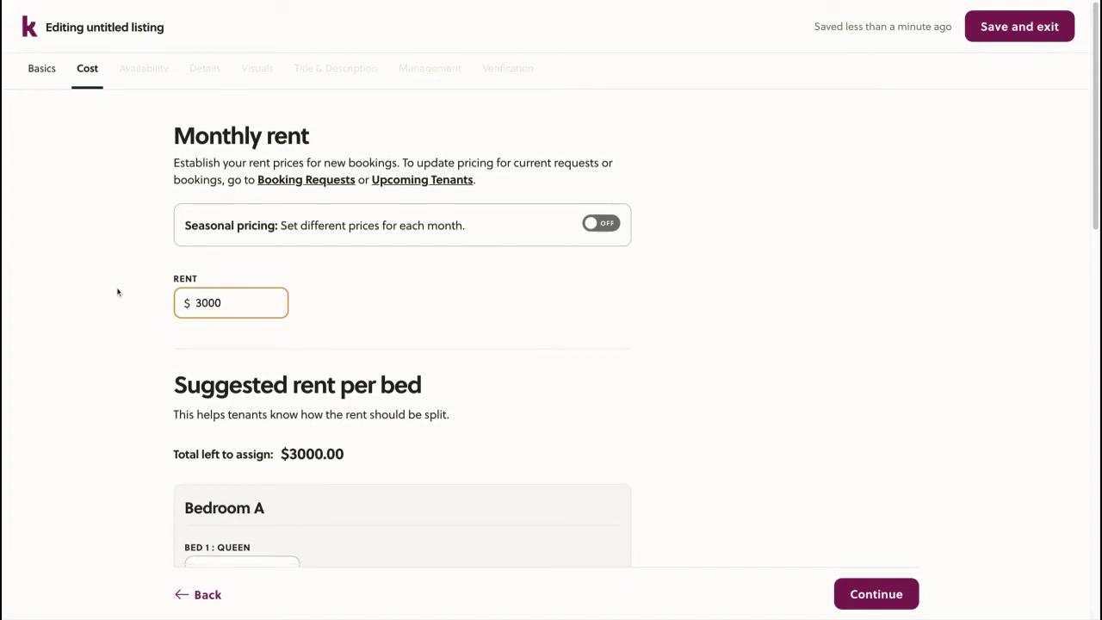
scroll(118, 291, down, 2)
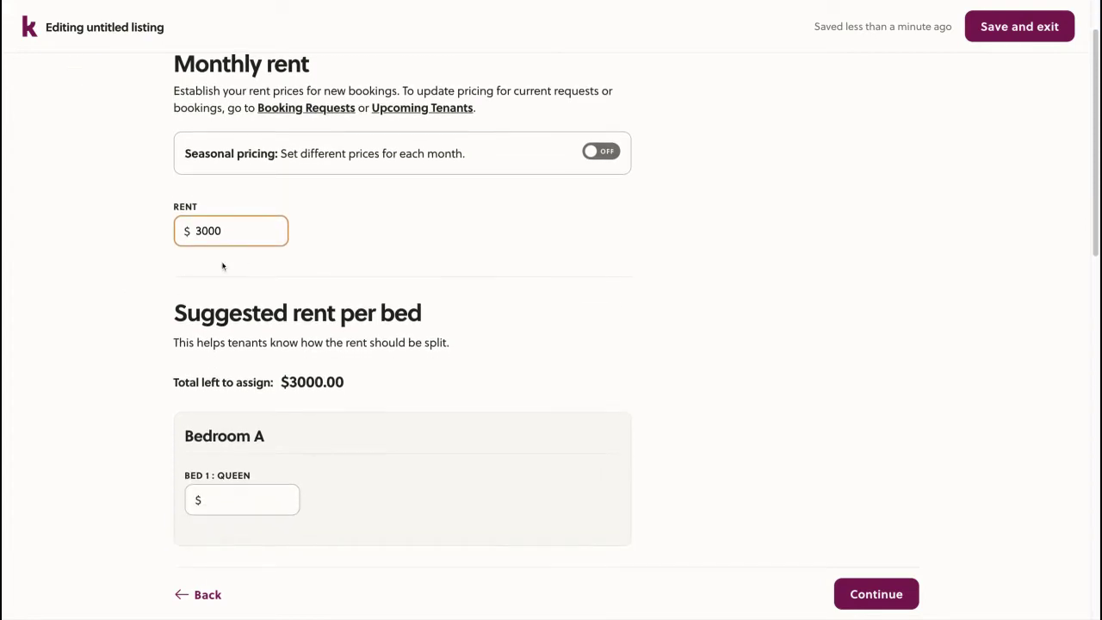
scroll(216, 293, down, 2)
scroll(214, 296, down, 1)
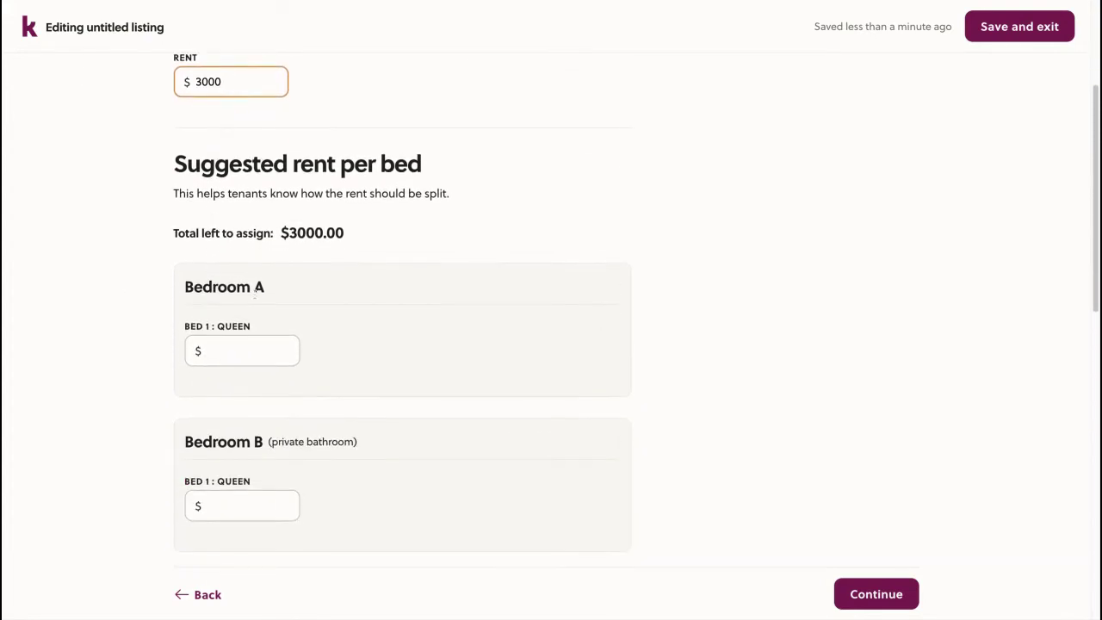
Price Bedroom A's bed at $800 and Bedroom B's bed at $900
click(238, 350)
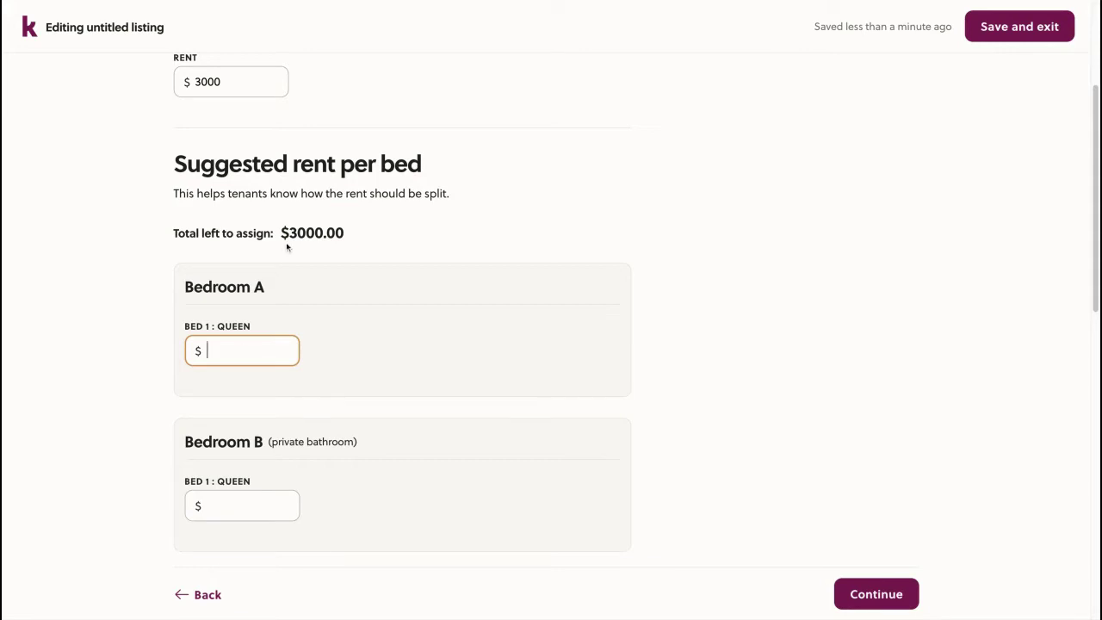
scroll(288, 249, up, 1)
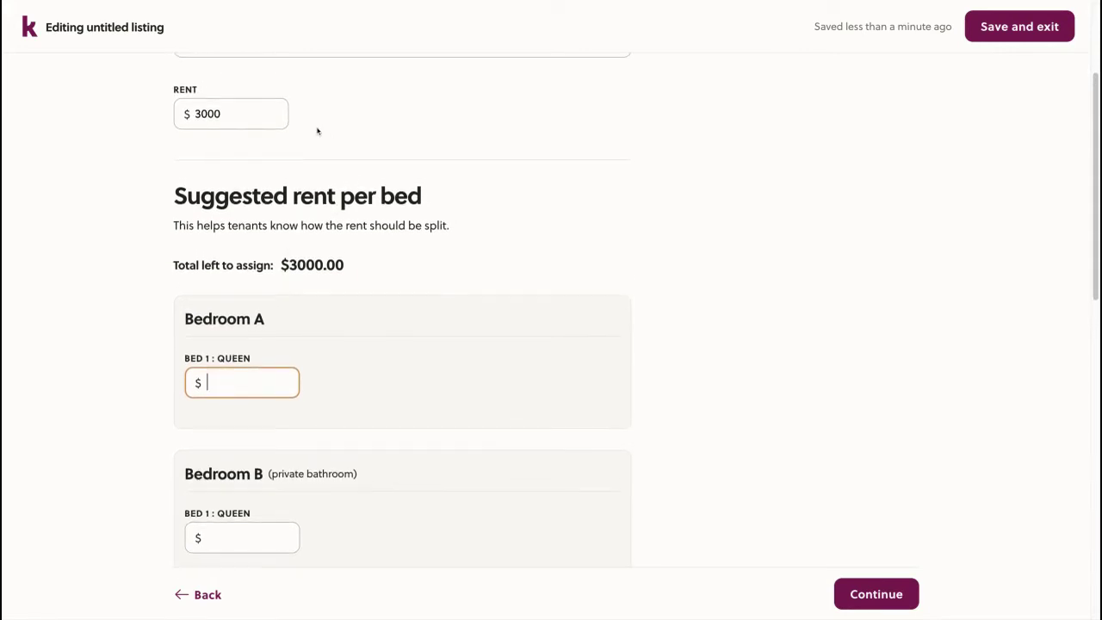
scroll(317, 130, down, 1)
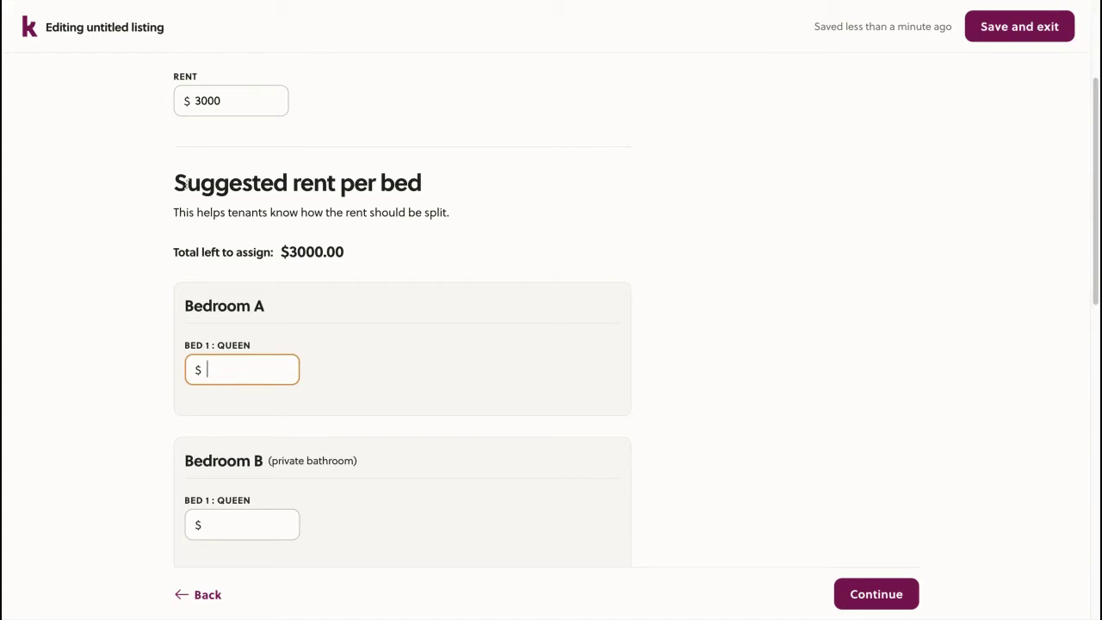
scroll(185, 184, down, 2)
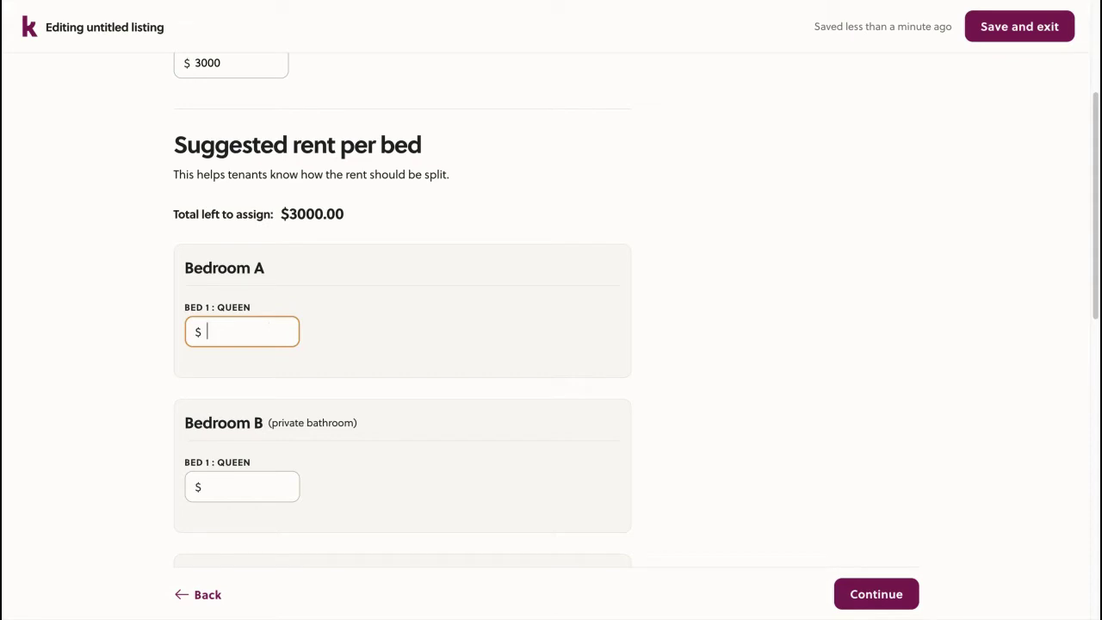
scroll(551, 316, down, 3)
scroll(225, 326, down, 1)
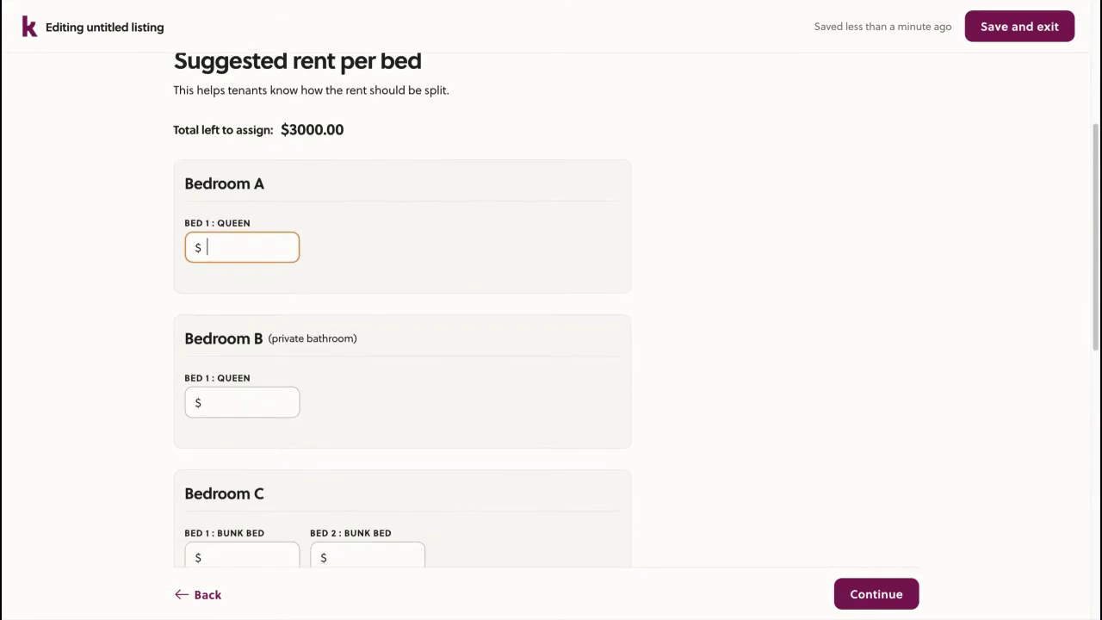
scroll(172, 313, down, 2)
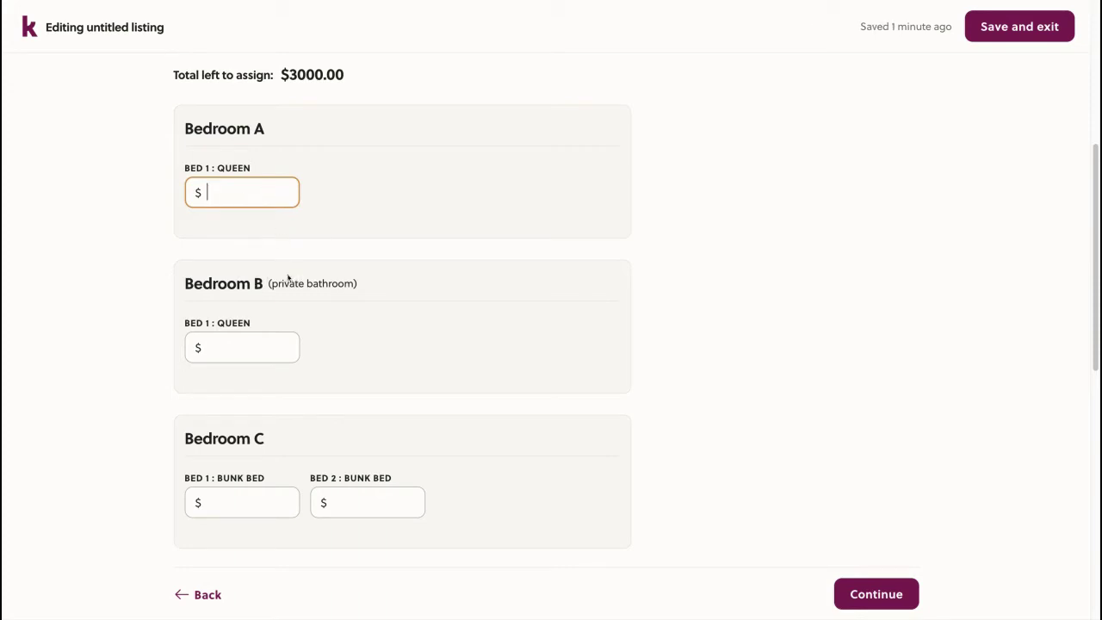
text(800)
click(269, 352)
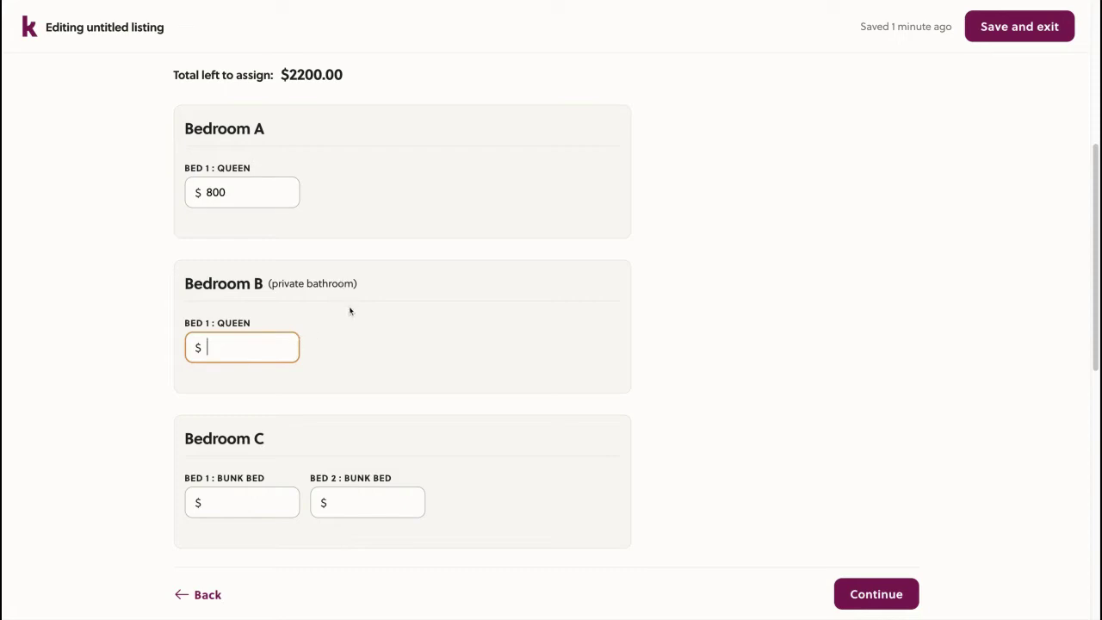
text(900)
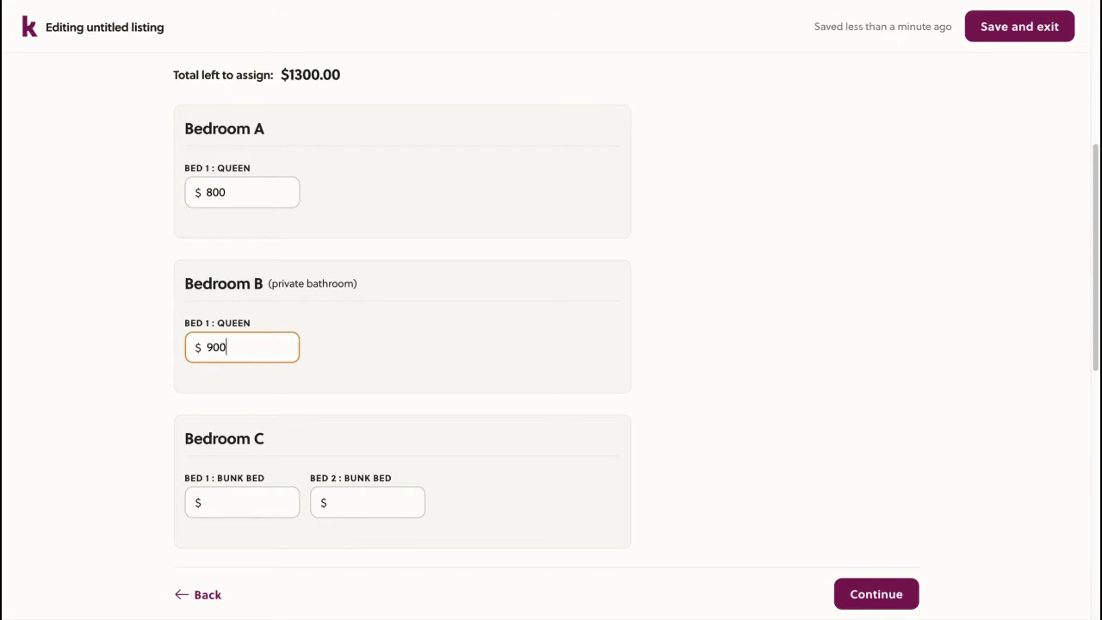
Price each of Bedroom C's two bunks at $650
scroll(350, 318, down, 1)
scroll(350, 323, up, 1)
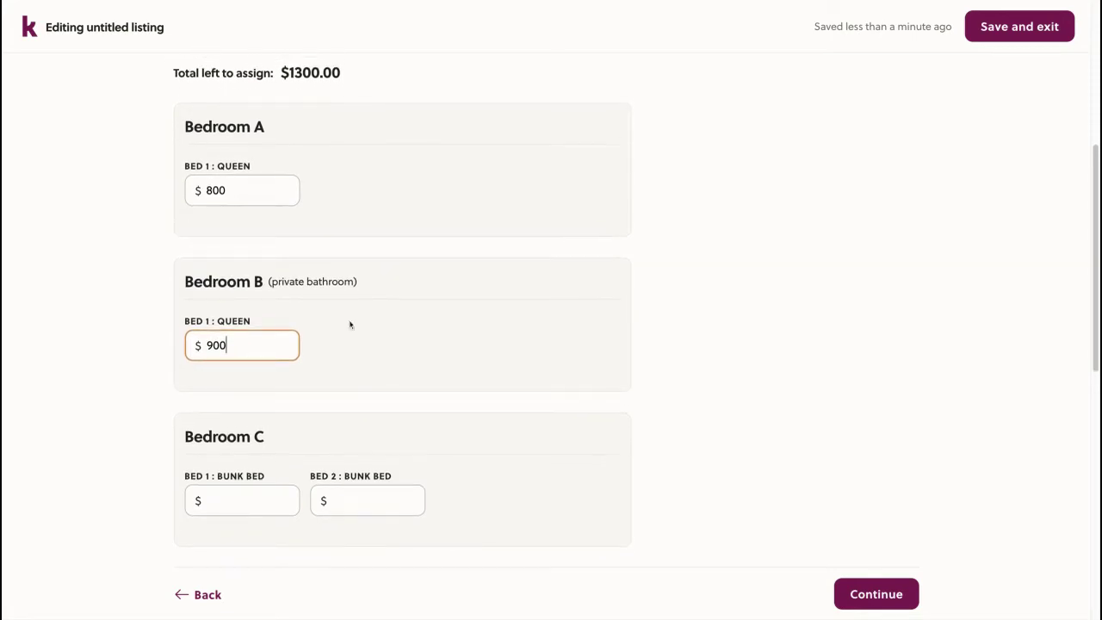
click(247, 497)
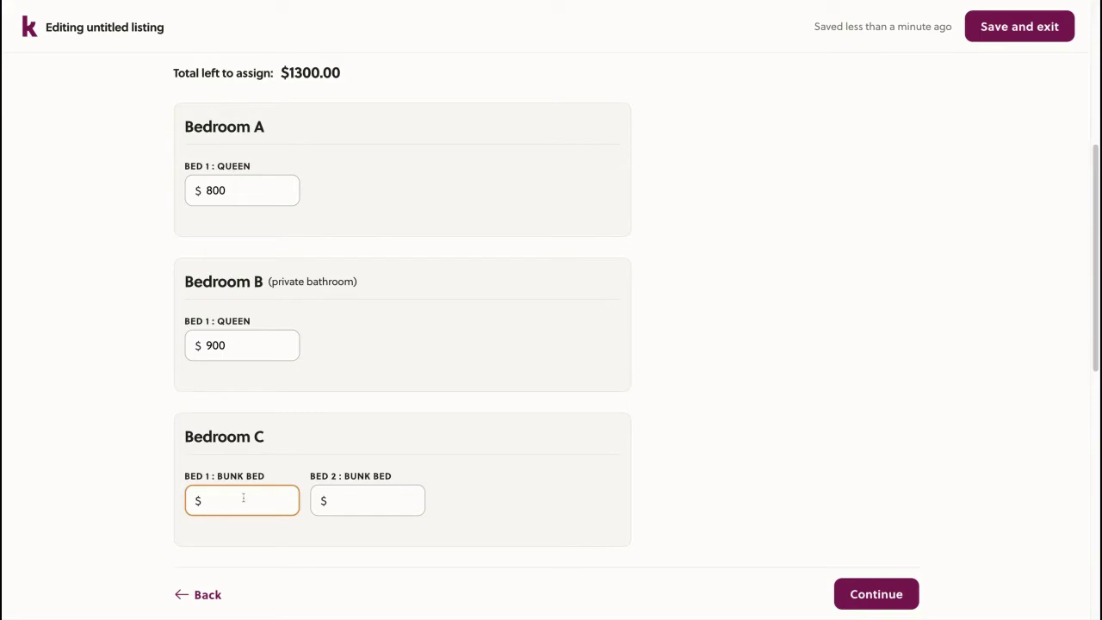
text(650)
click(382, 505)
text(650)
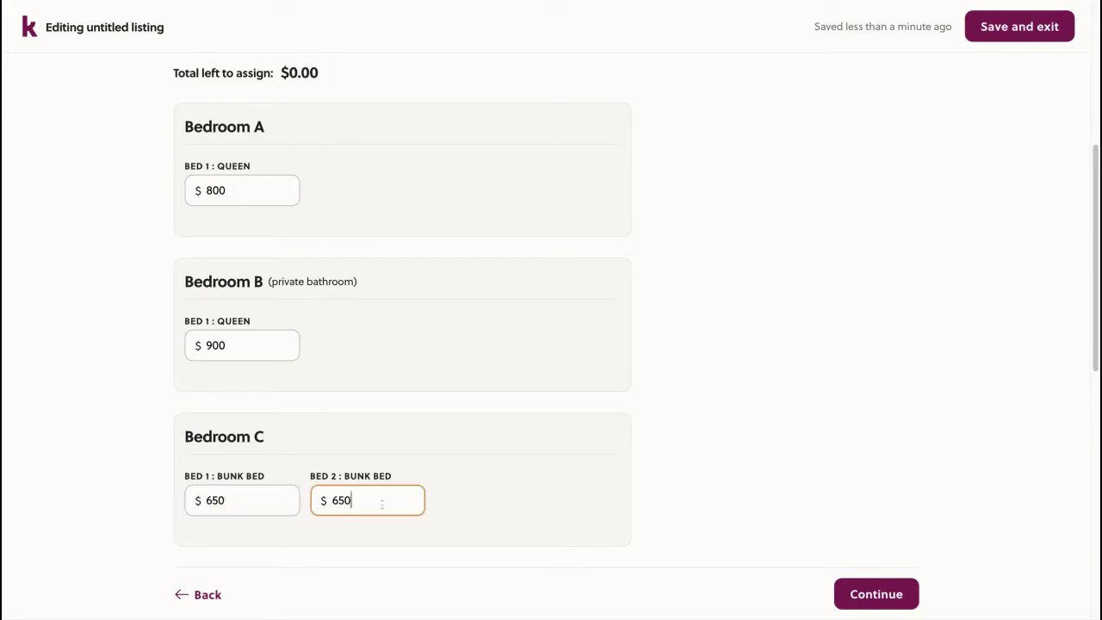
scroll(465, 336, up, 1)
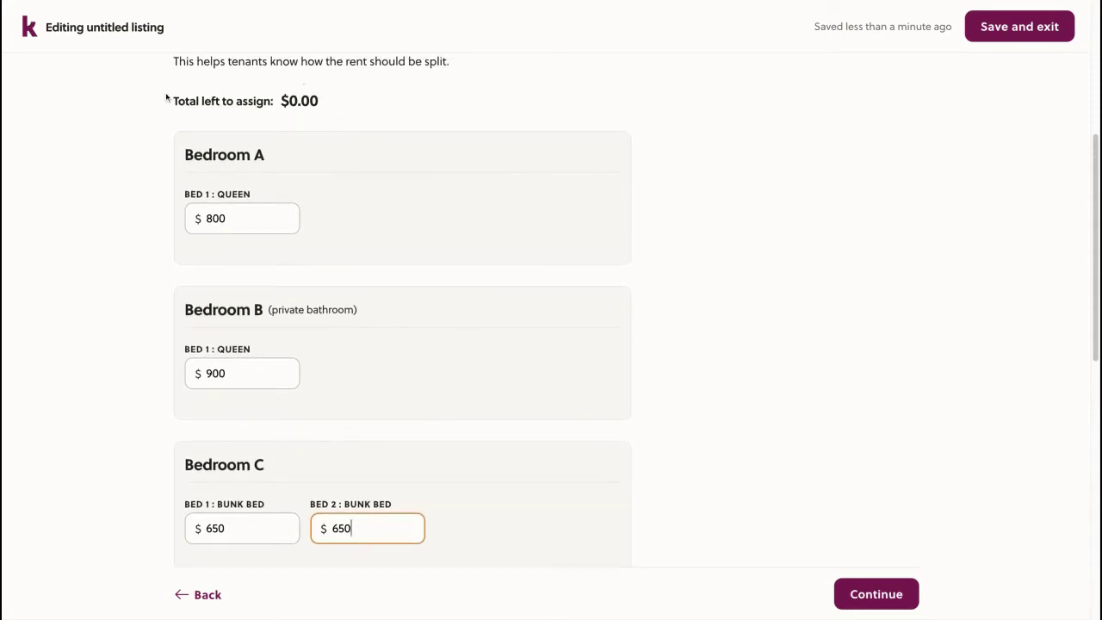
scroll(355, 134, down, 1)
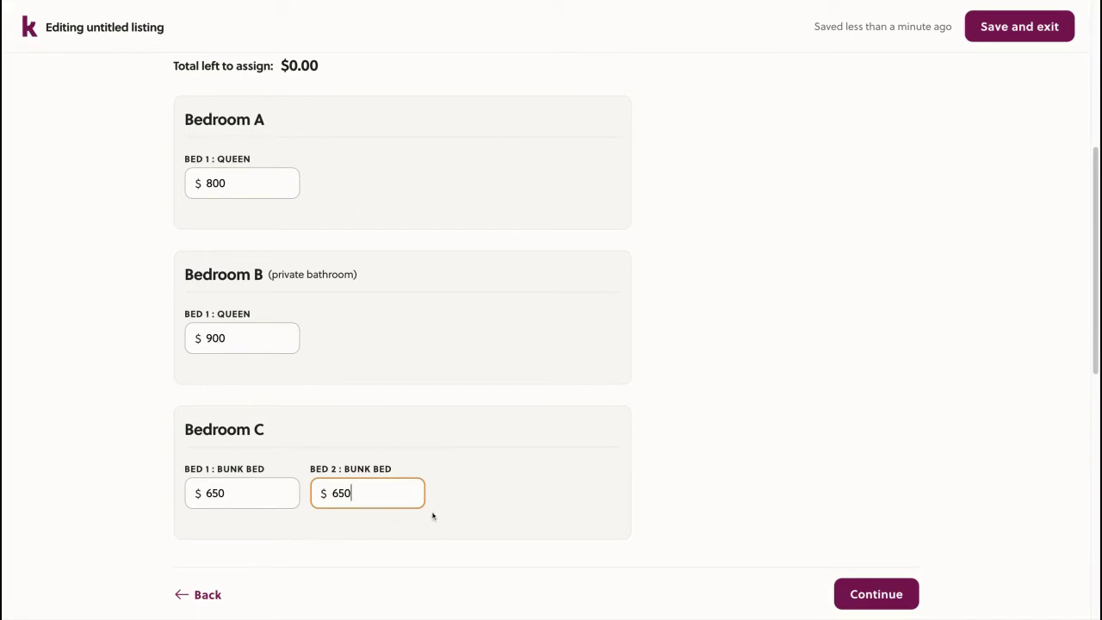
Require a $600 security deposit and continue to the Availability step
scroll(539, 466, down, 5)
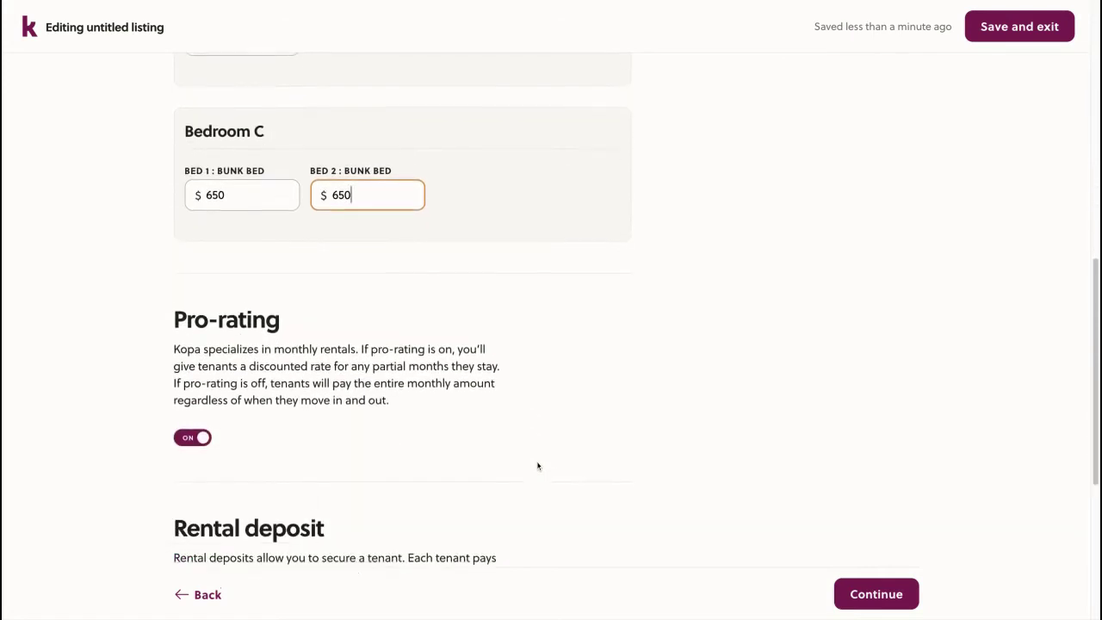
scroll(539, 466, down, 3)
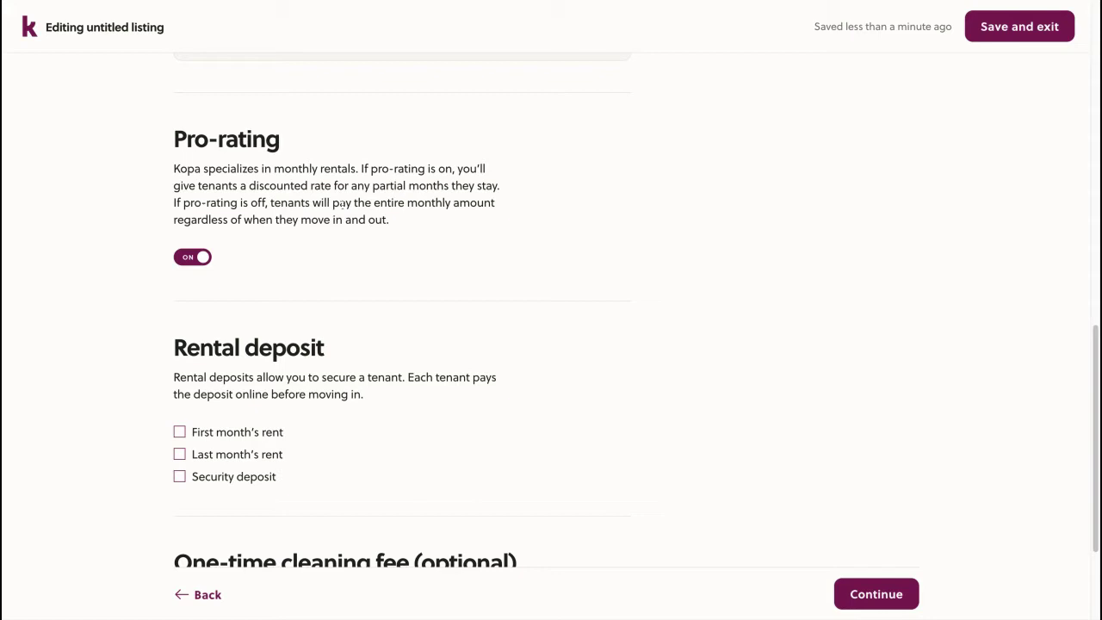
scroll(217, 160, down, 1)
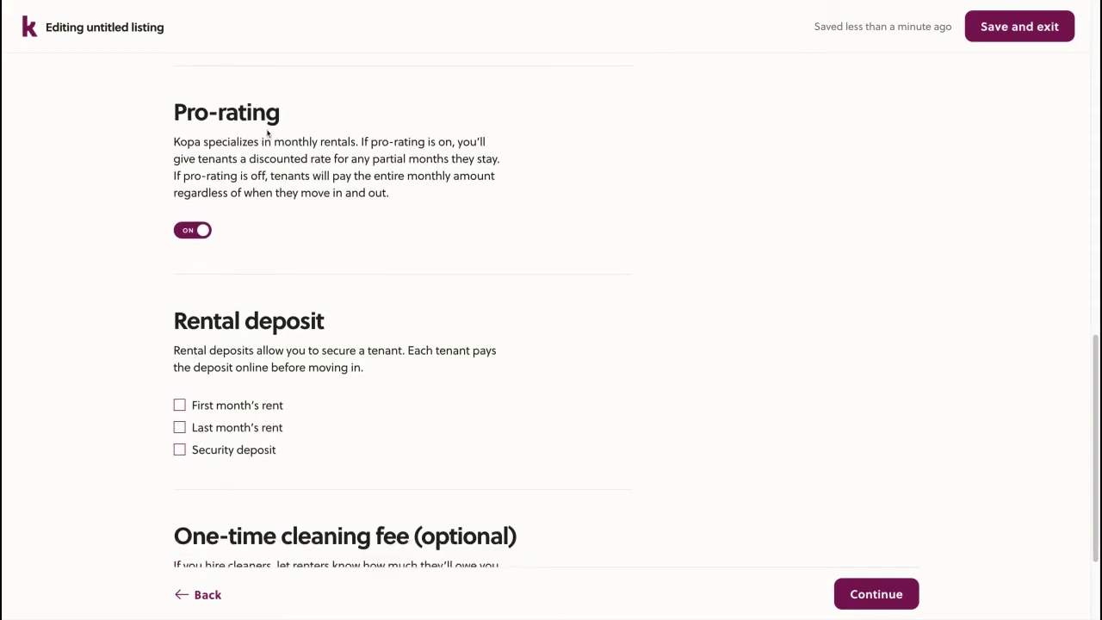
scroll(222, 271, down, 3)
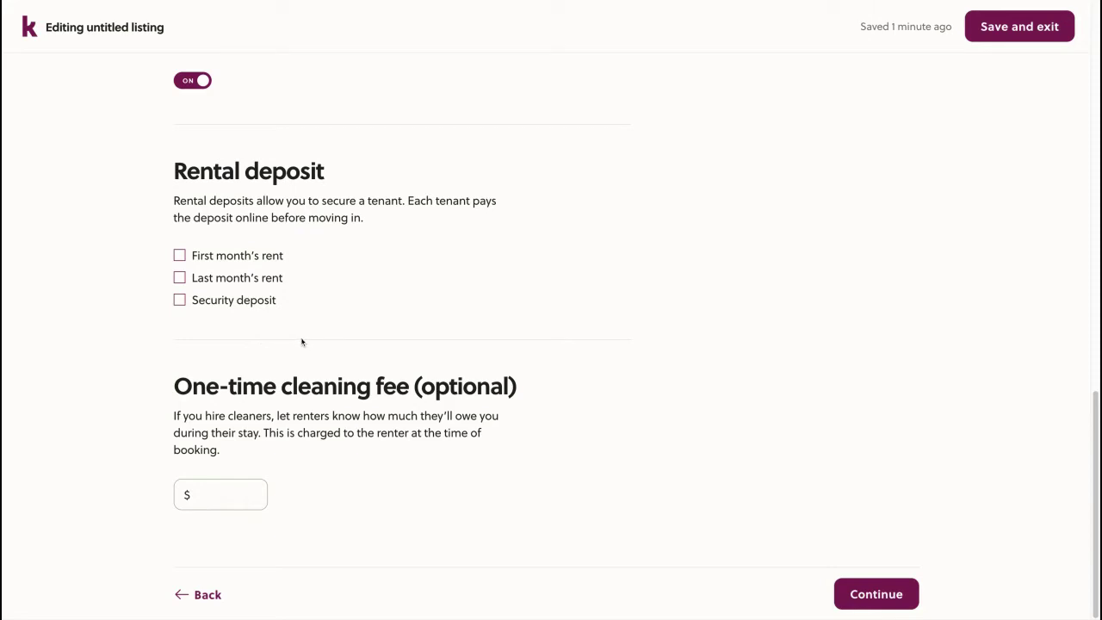
click(231, 302)
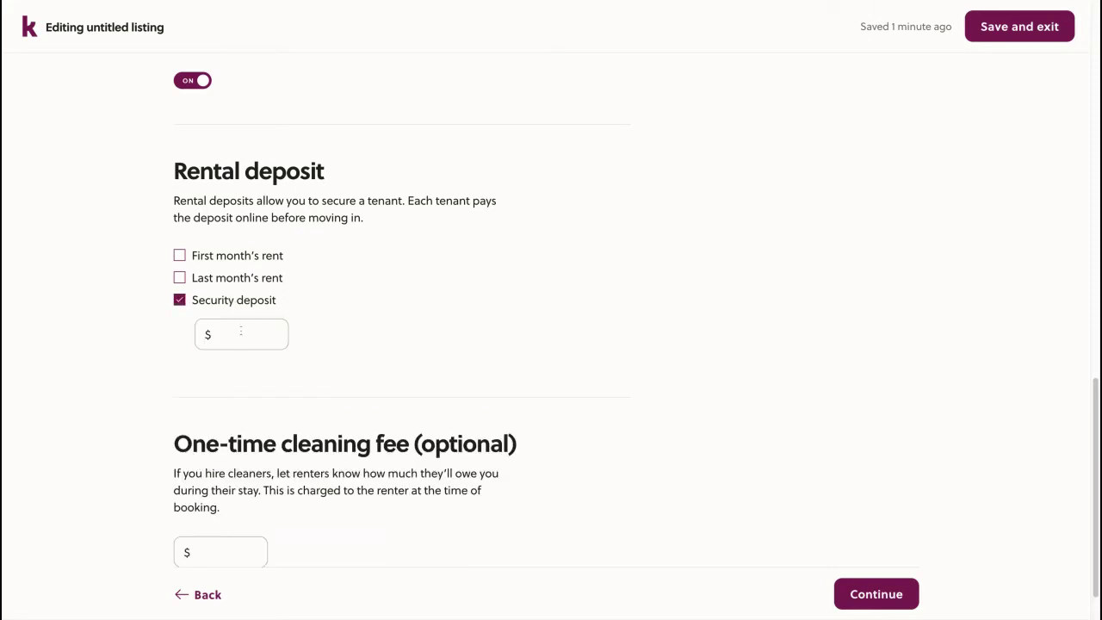
click(242, 332)
text(600)
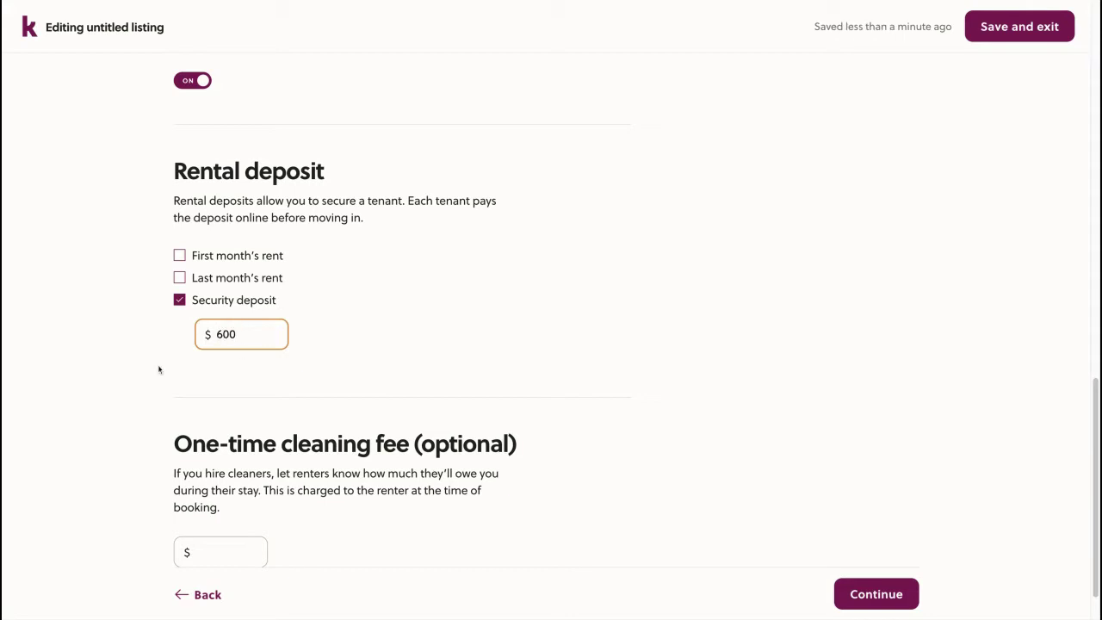
click(127, 366)
scroll(128, 366, down, 1)
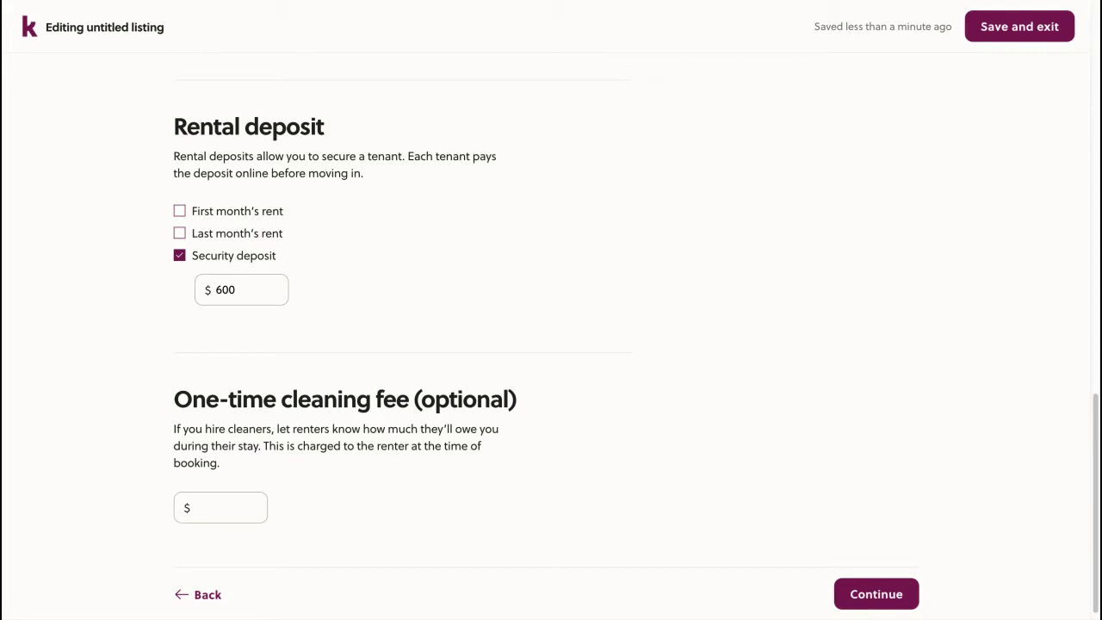
scroll(366, 416, down, 1)
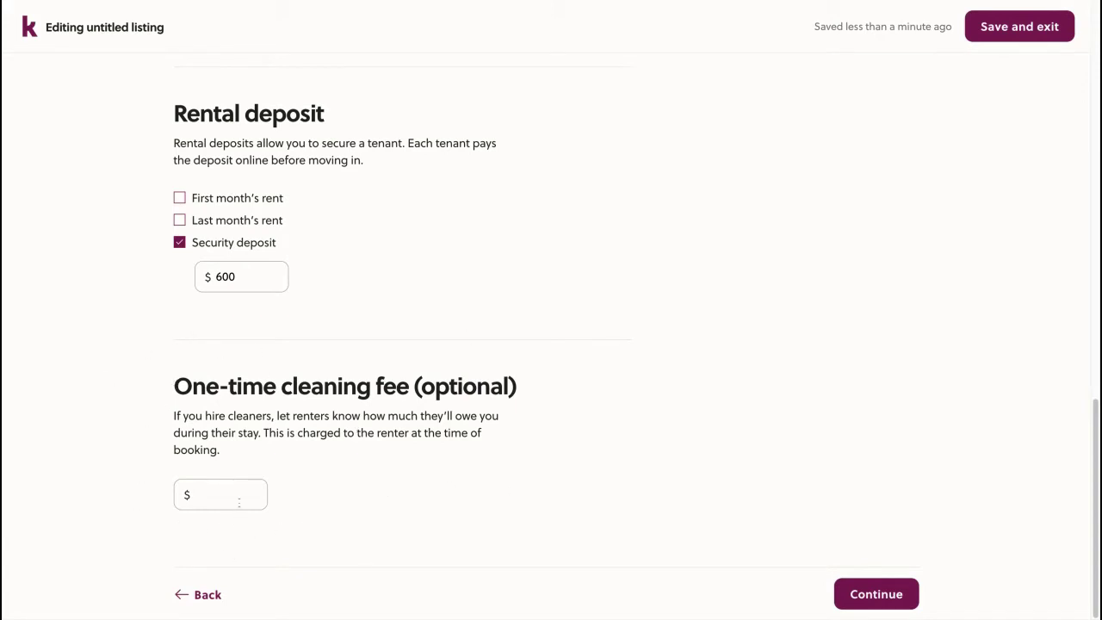
click(887, 592)
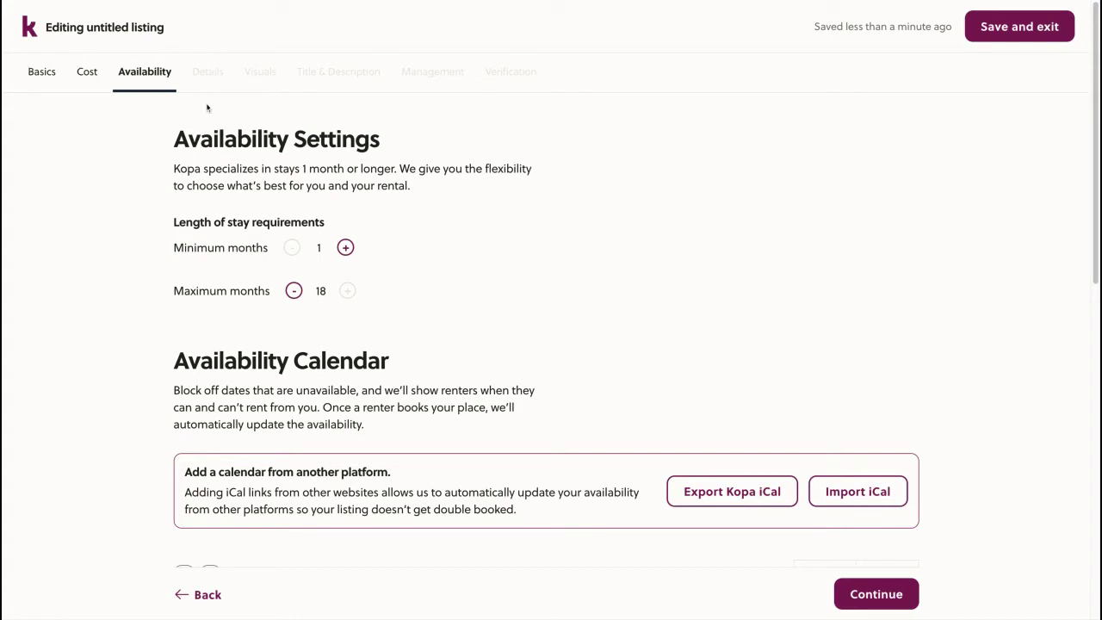
Scroll down to the 2020 Availability Calendar
scroll(141, 233, down, 1)
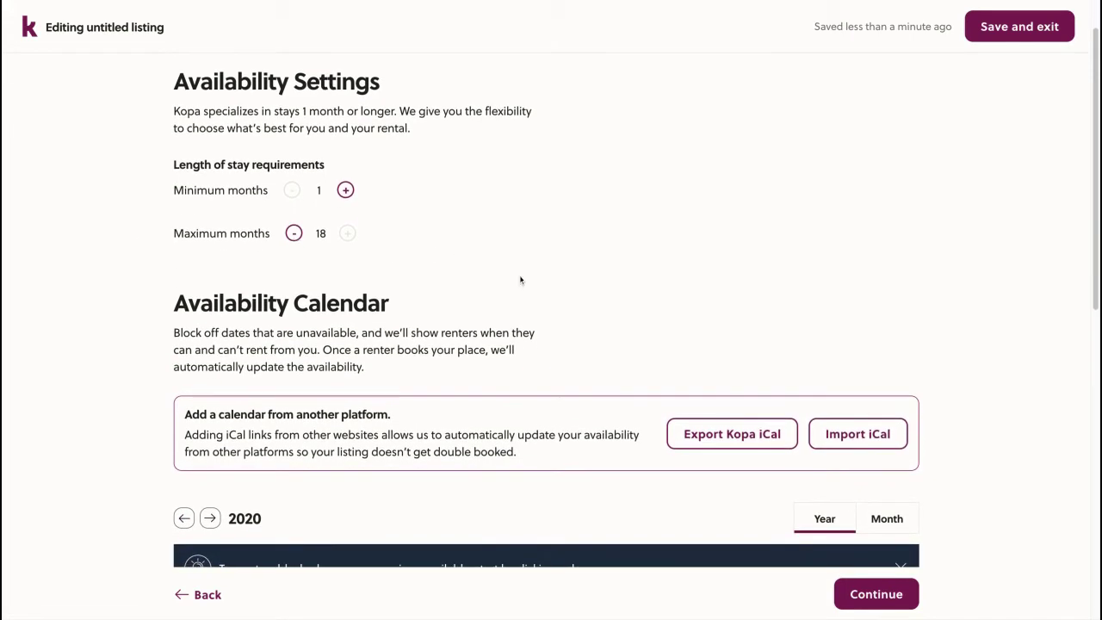
scroll(544, 305, down, 2)
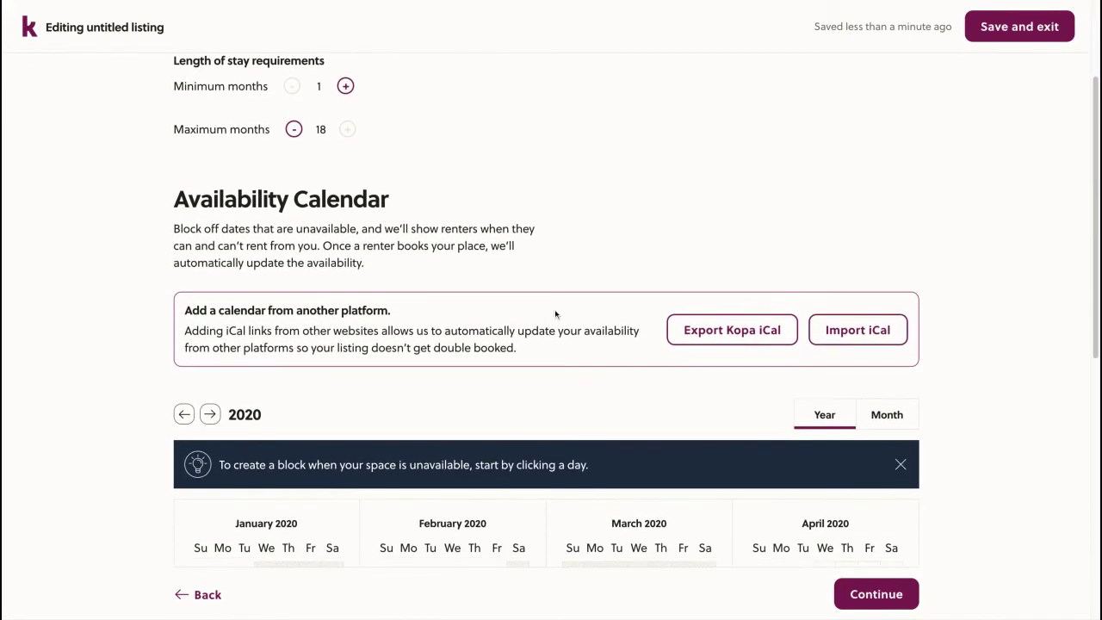
scroll(469, 323, down, 1)
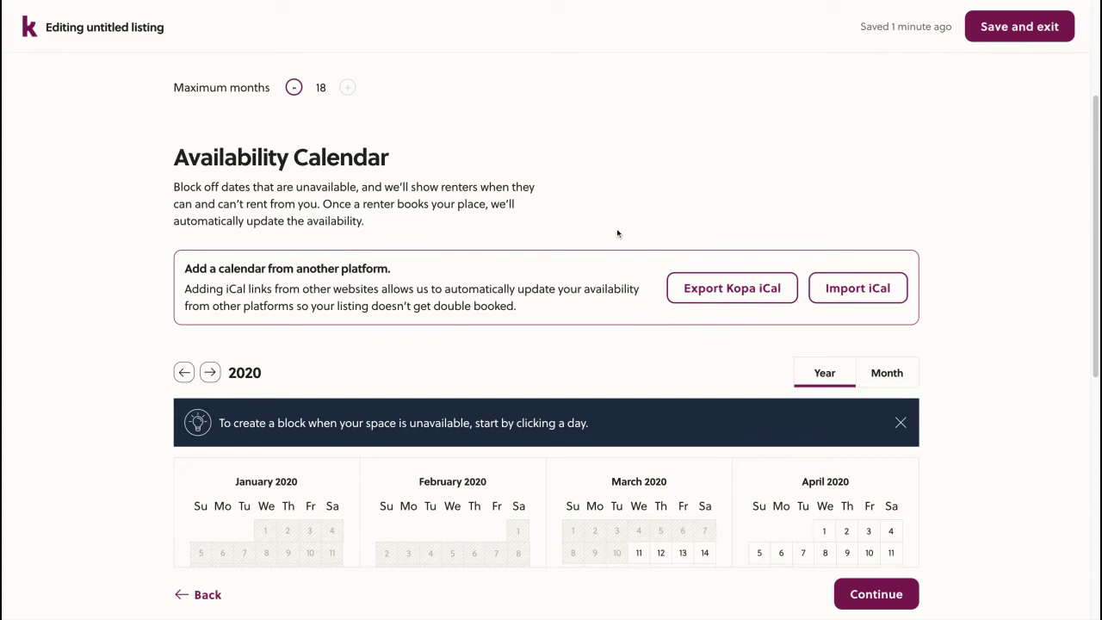
scroll(616, 233, down, 3)
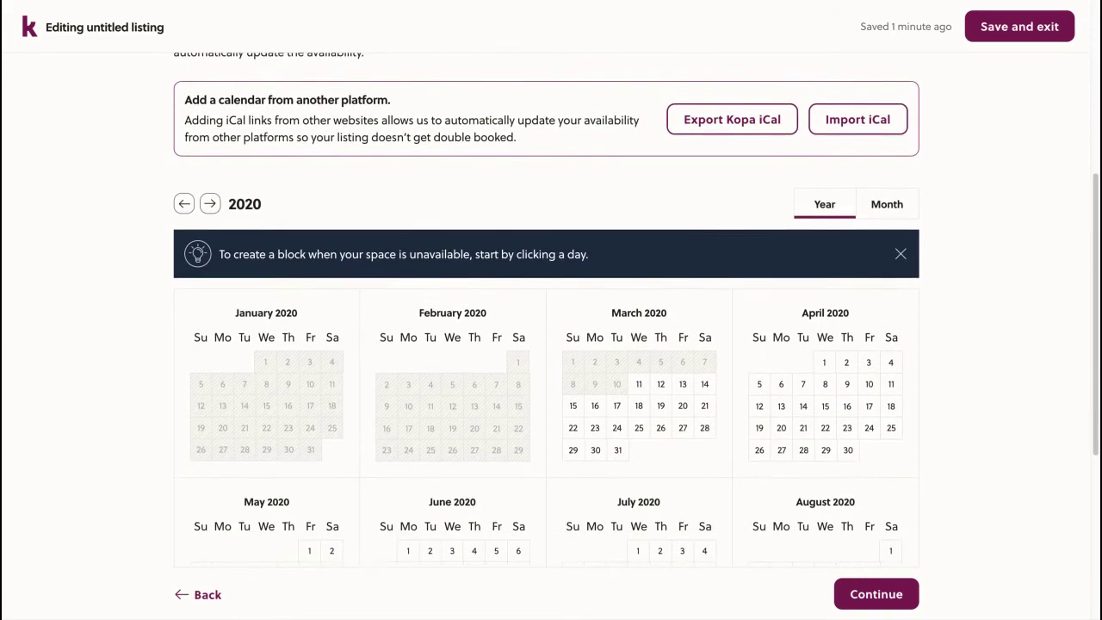
scroll(628, 232, down, 3)
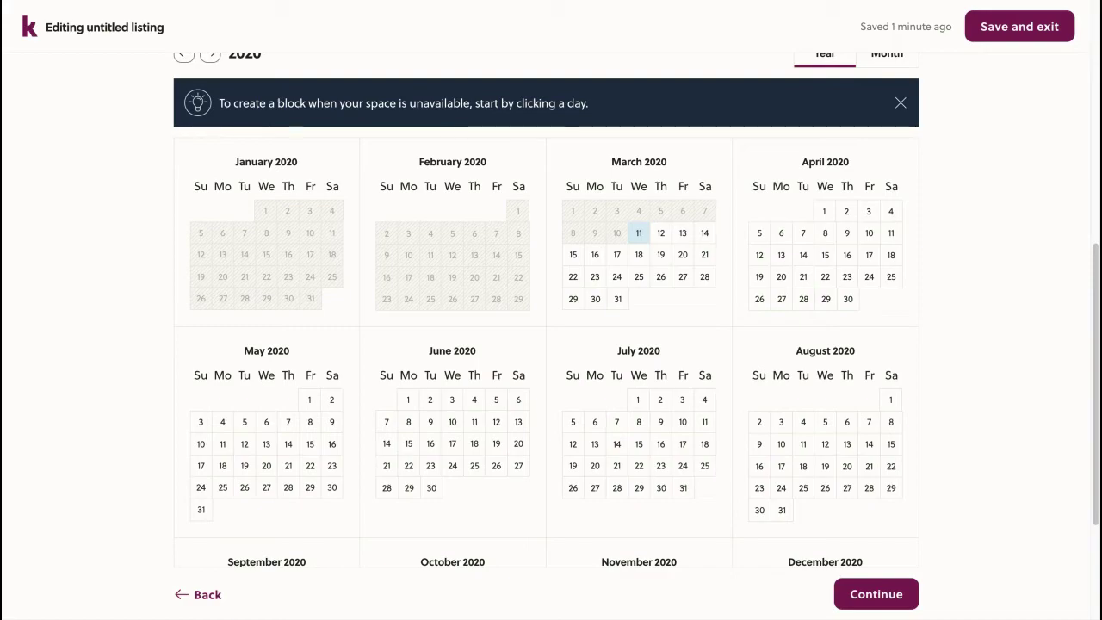
Create a block from March 11 to 04/30/2020, titled with the guest's stay name
click(639, 233)
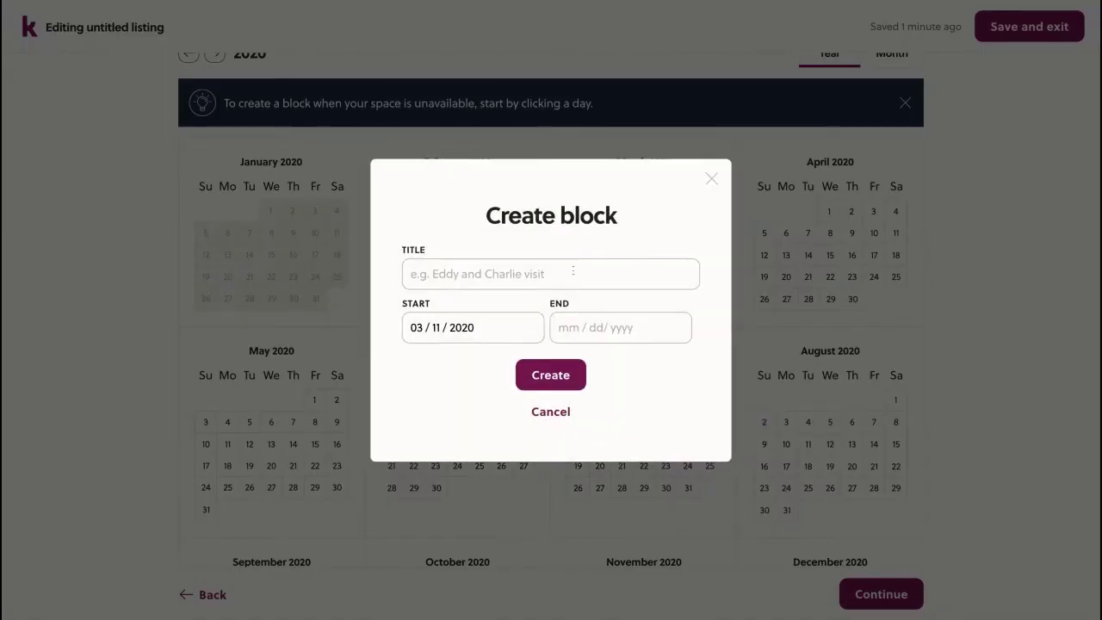
click(534, 273)
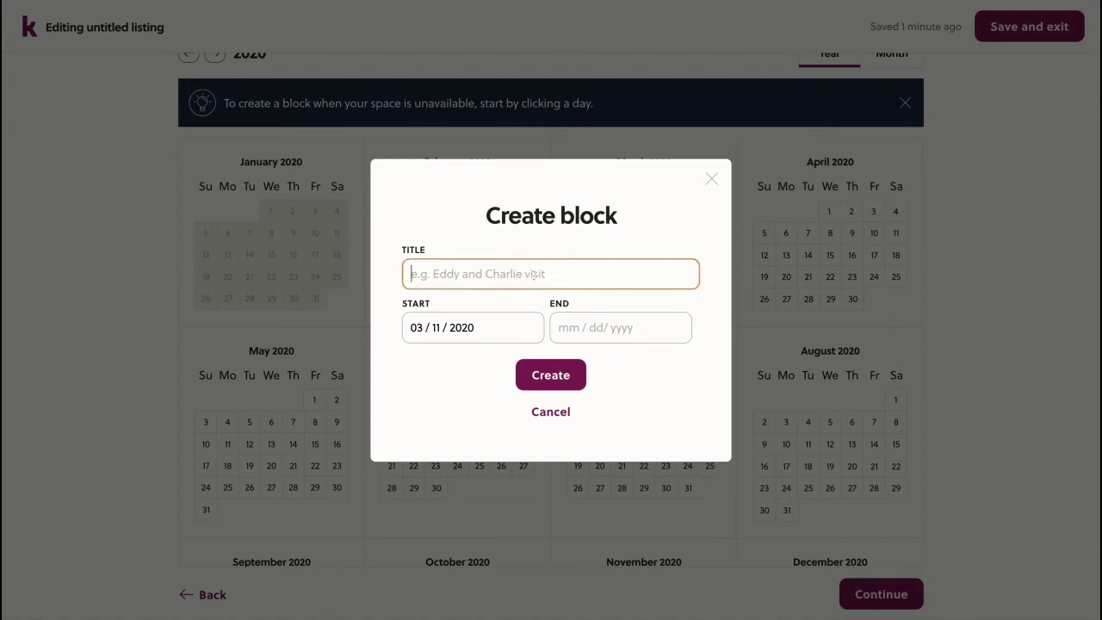
text(Charlie)
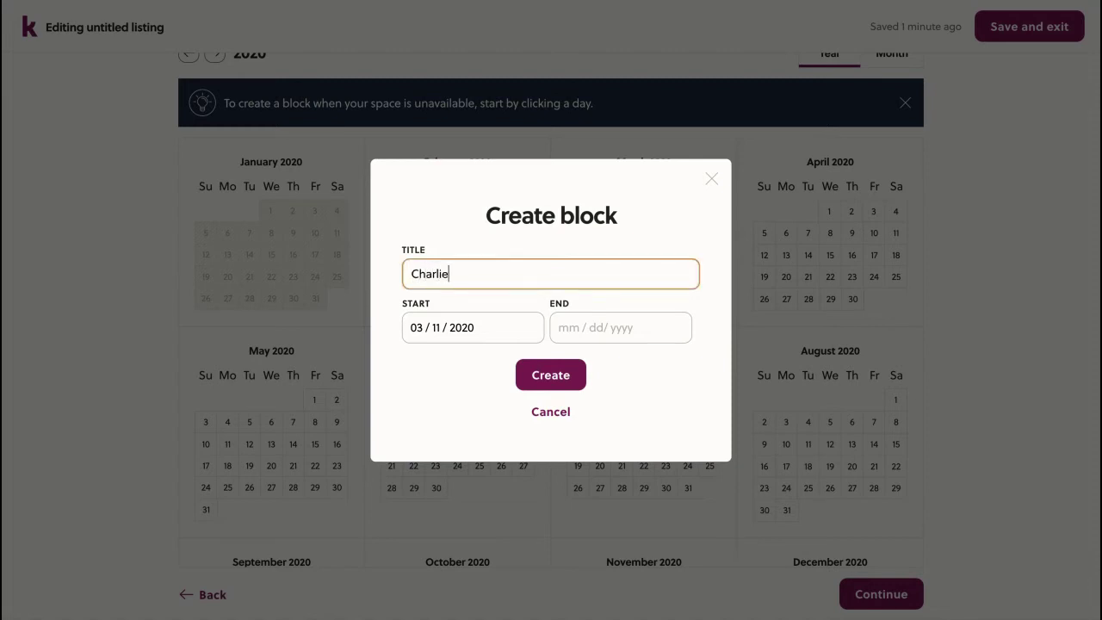
text( stay)
click(573, 322)
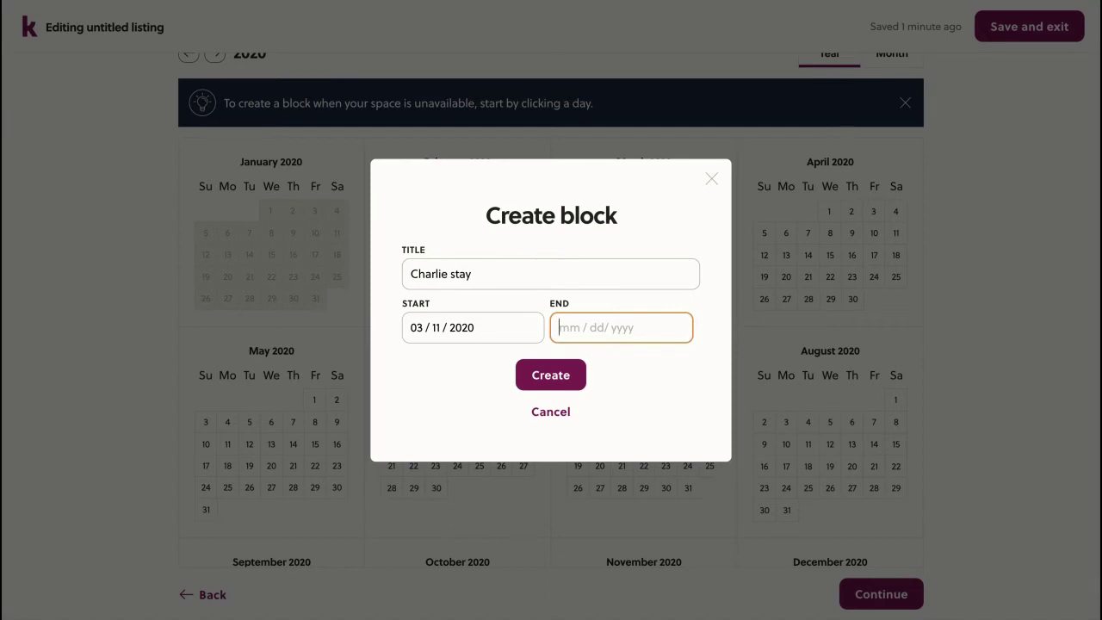
text(04 / 30 / 2020)
click(569, 378)
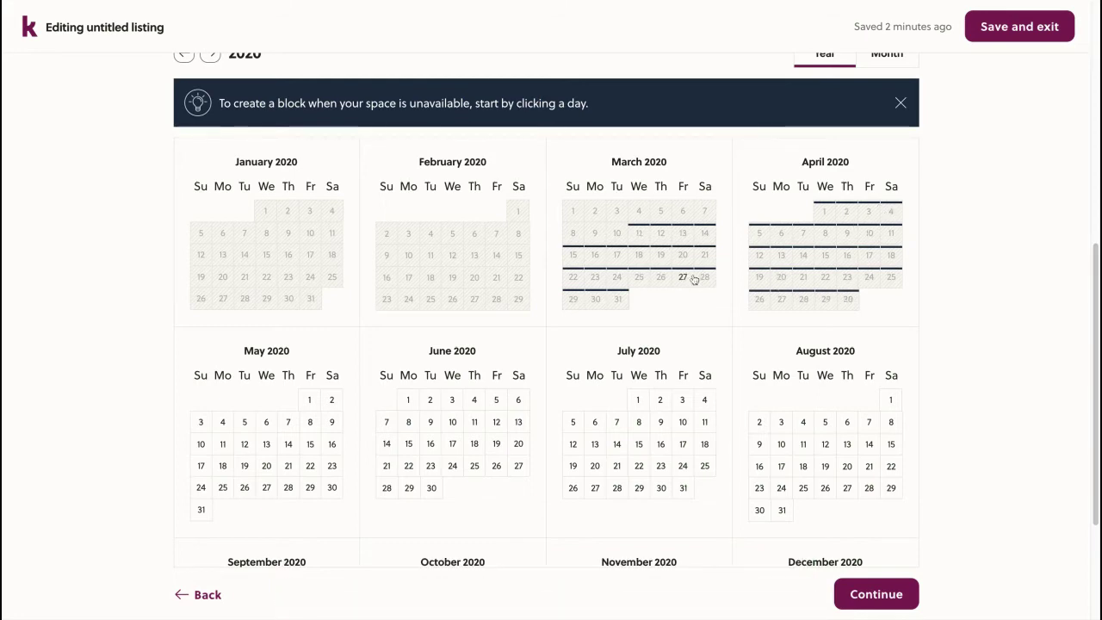
Inspect the March 11–April 30 block without changes, then continue to the Details step
scroll(689, 297, down, 1)
scroll(689, 298, up, 1)
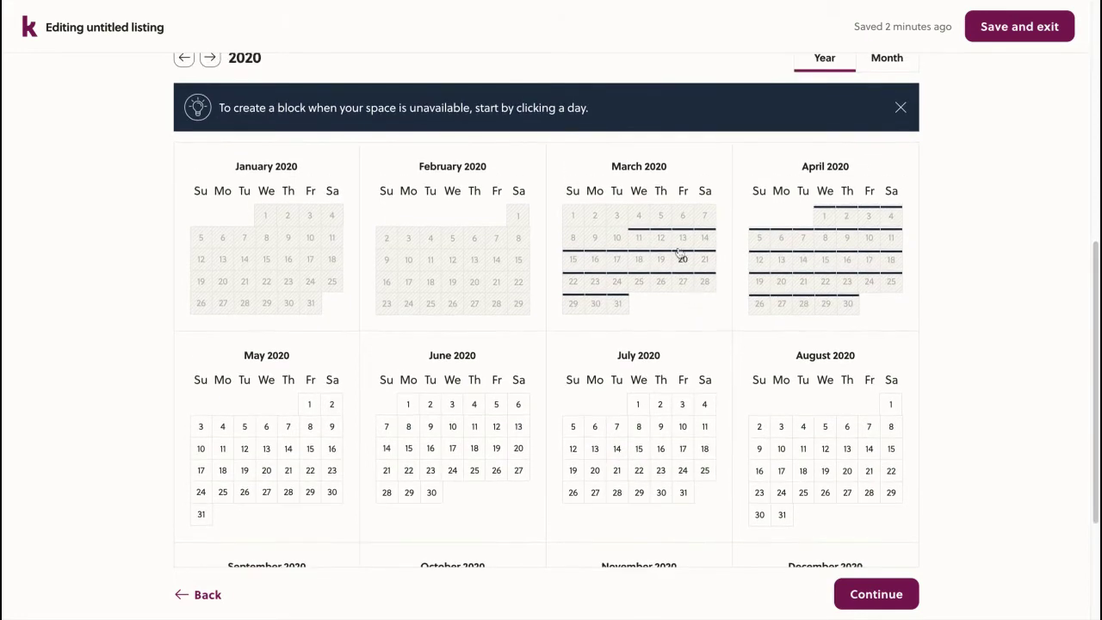
click(662, 239)
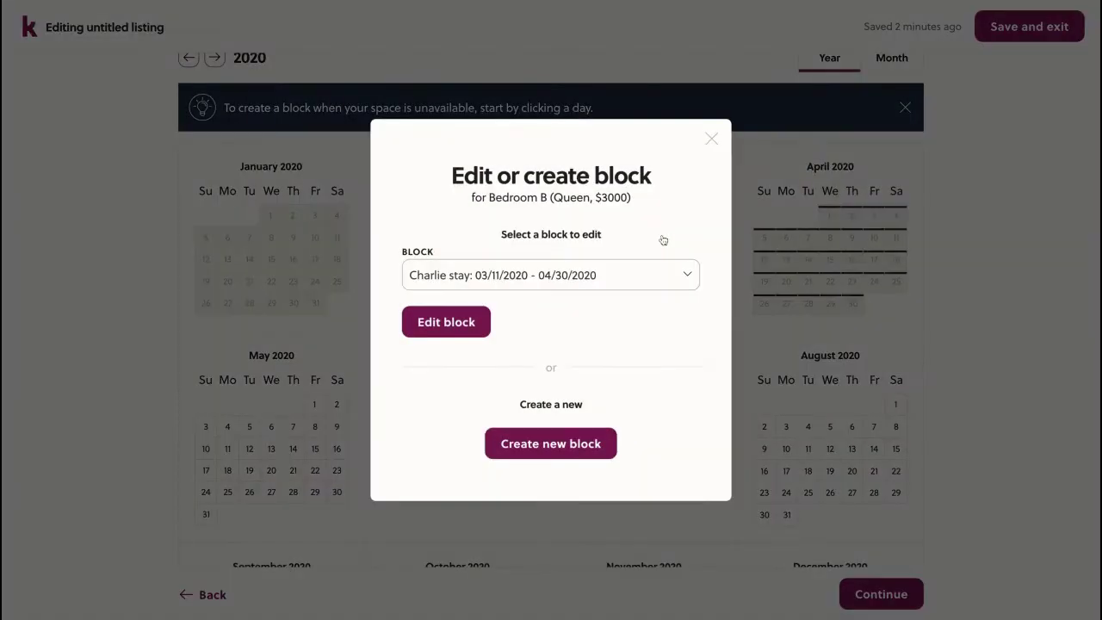
click(457, 324)
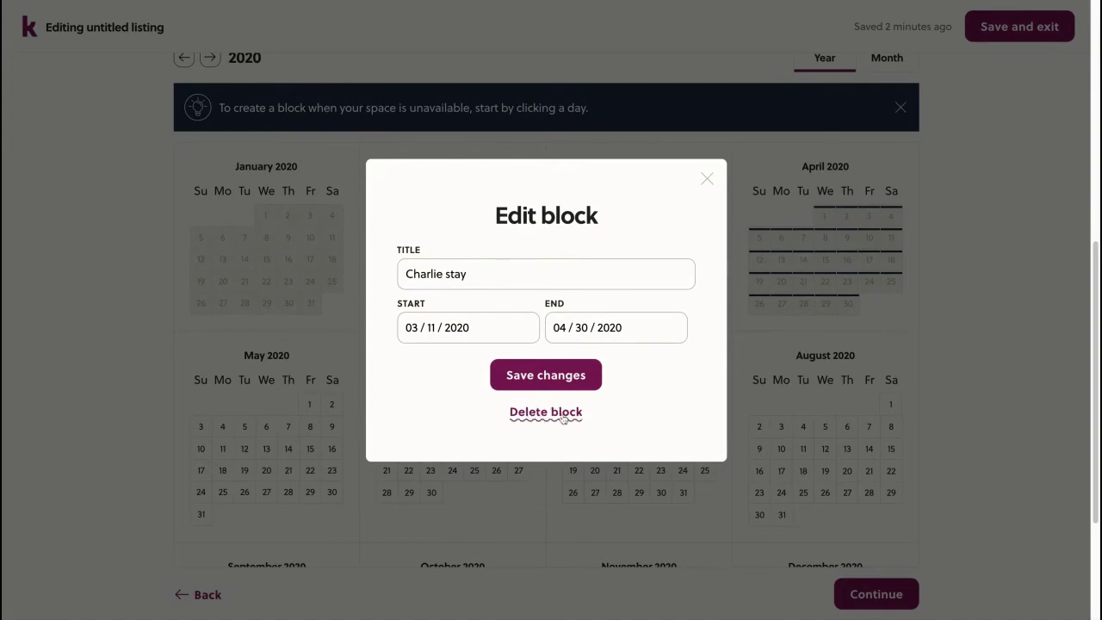
click(708, 181)
scroll(693, 298, down, 2)
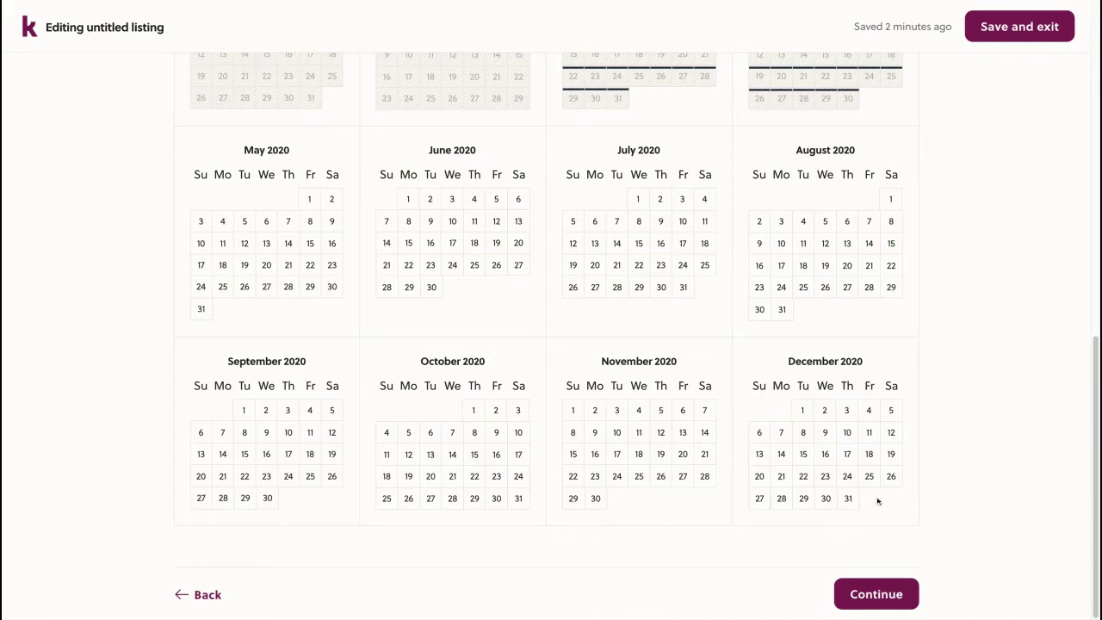
click(876, 594)
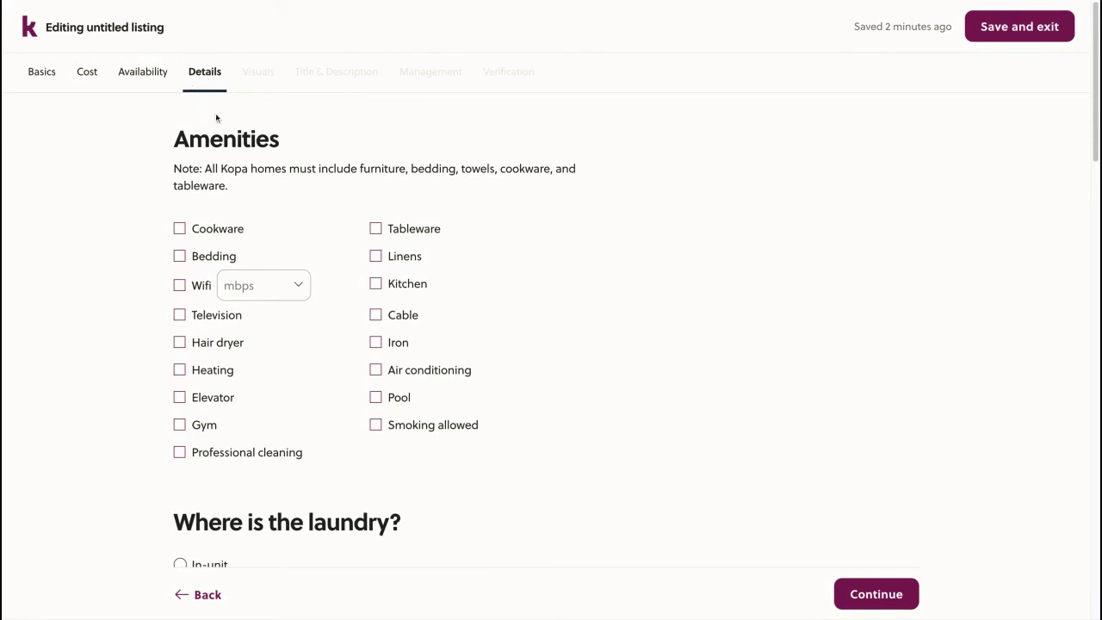
Tick Cookware, Tableware, Bedding and Linens as amenities
scroll(202, 157, down, 2)
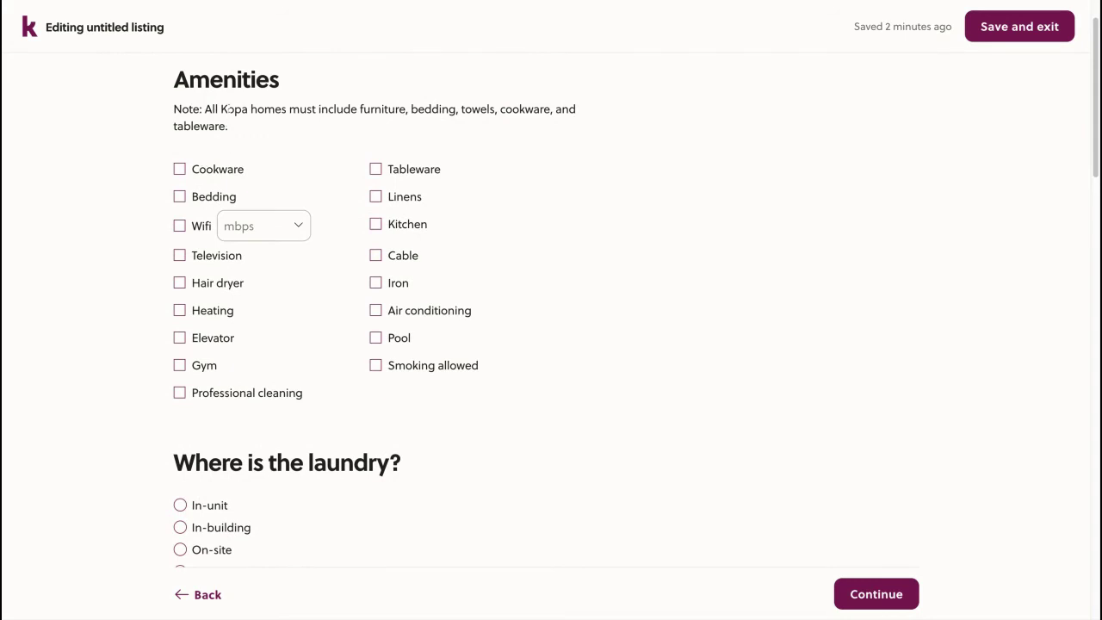
mouse_move(228, 109)
mouse_down()
mouse_move(276, 109)
mouse_move(228, 126)
mouse_up()
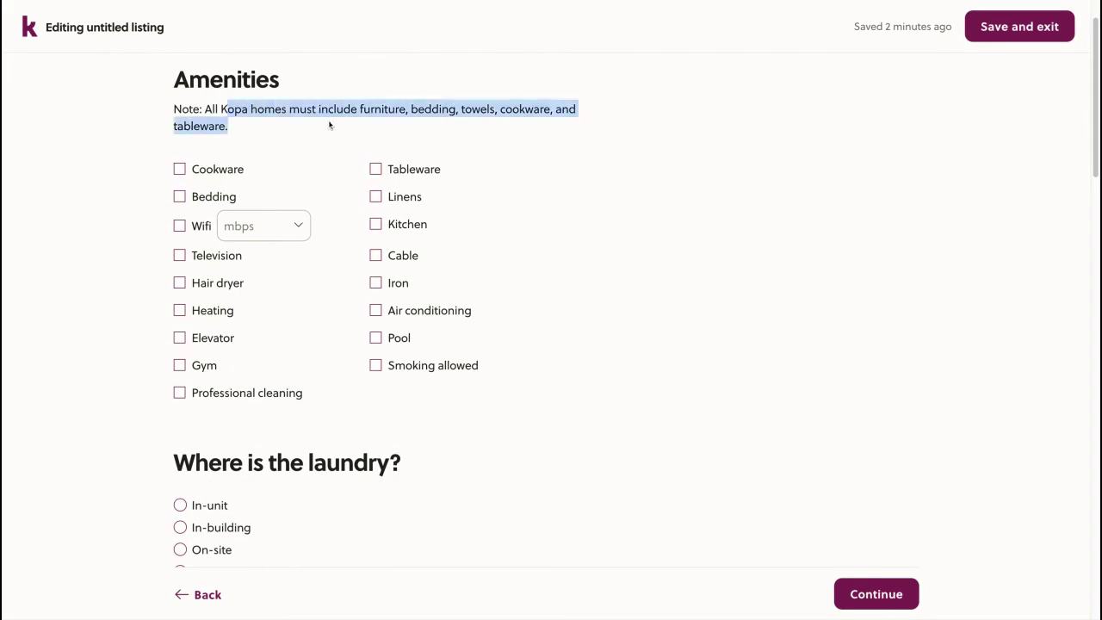
click(287, 133)
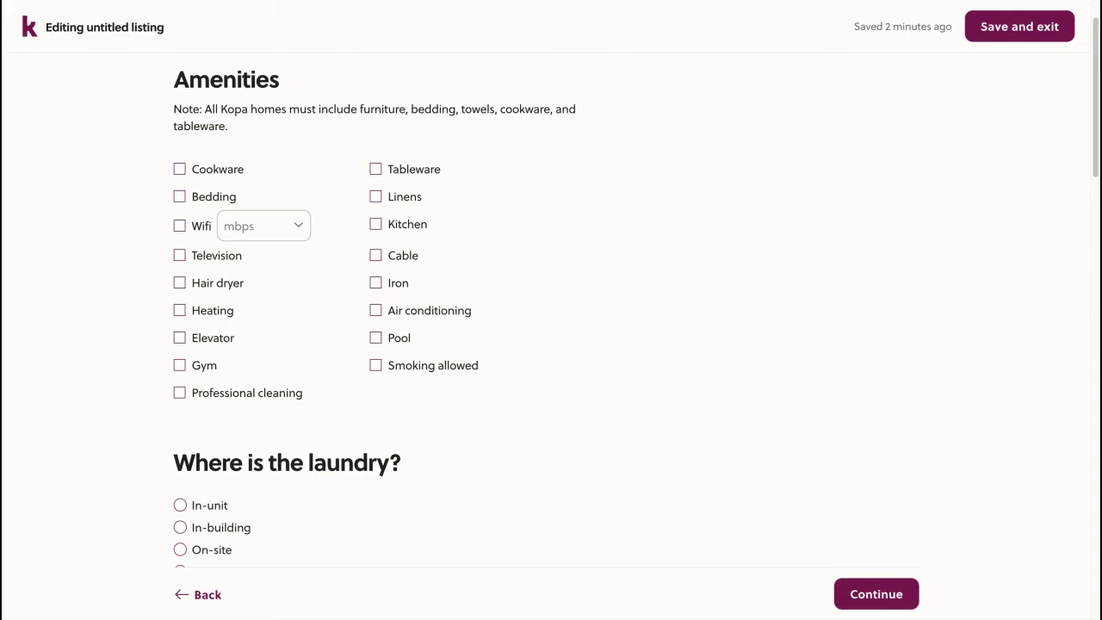
click(215, 173)
click(414, 173)
click(230, 200)
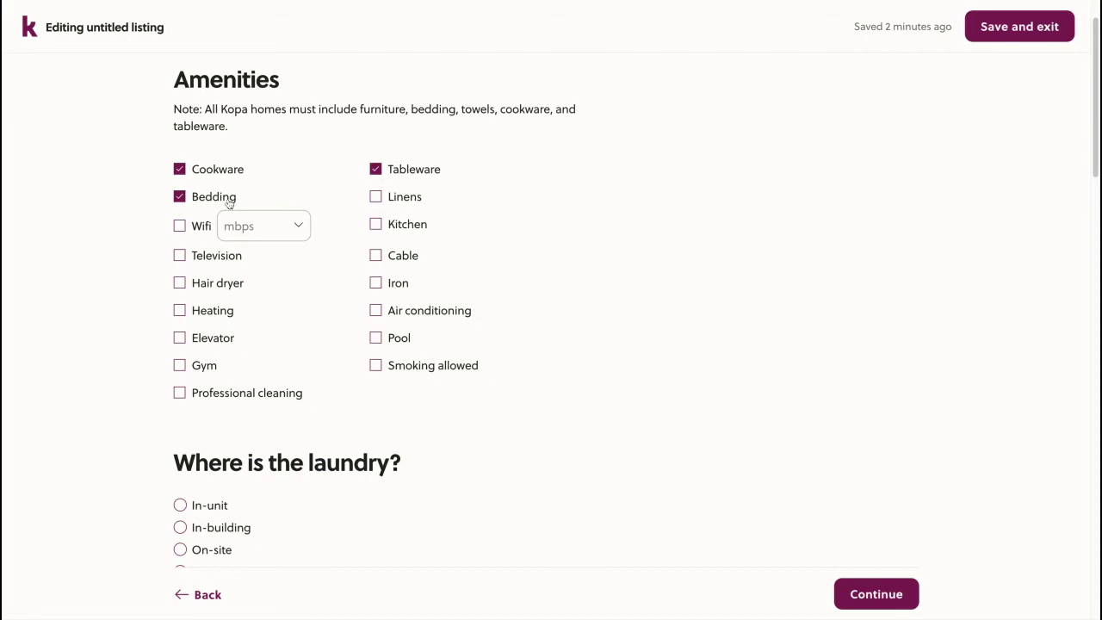
click(401, 198)
Tick Wifi as an amenity with a speed of 100 mbps
click(203, 236)
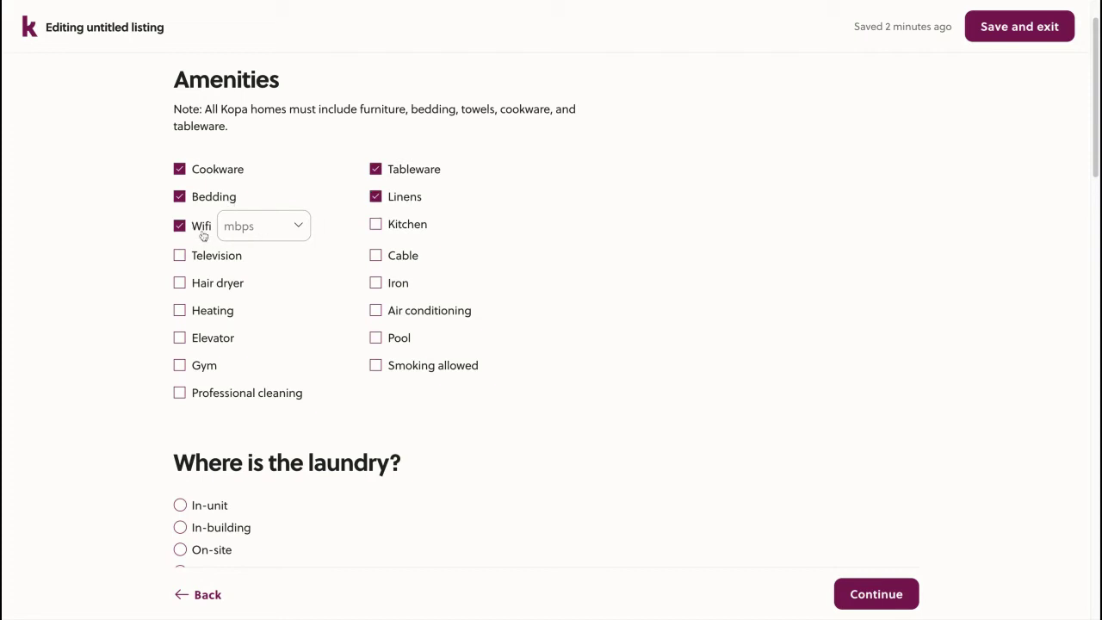
click(265, 231)
scroll(265, 298, down, 2)
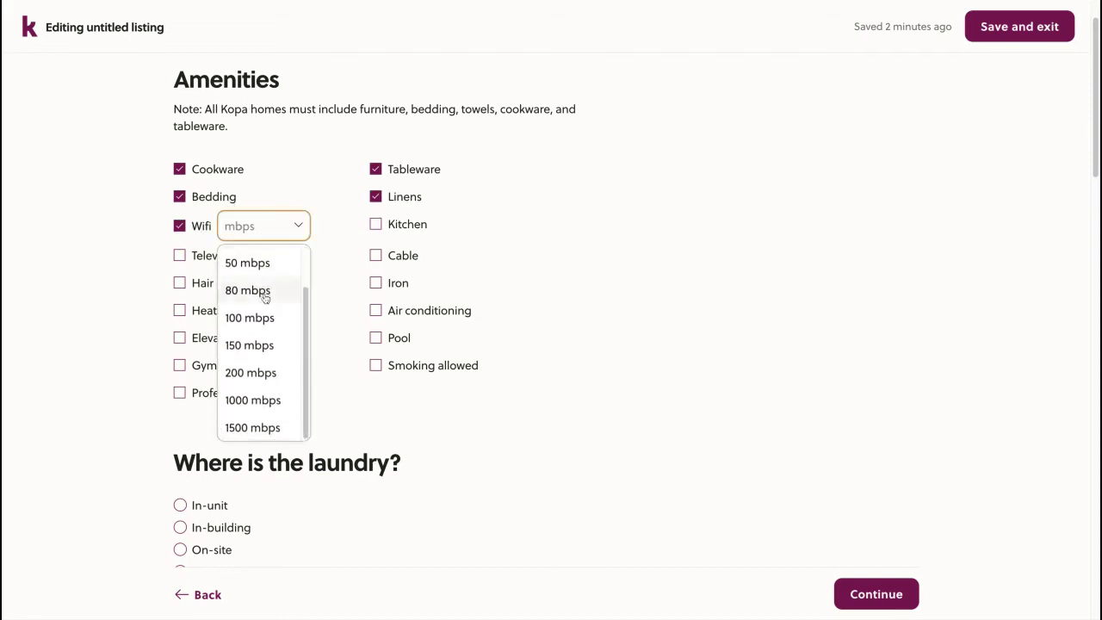
click(266, 319)
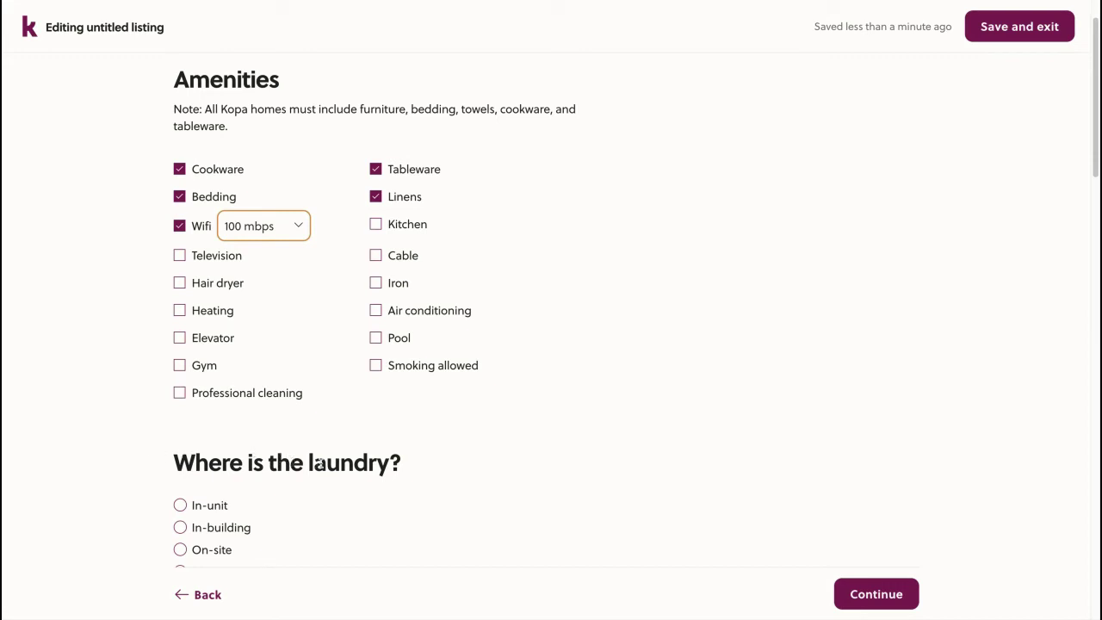
Tick Kitchen, Television, Hair dryer, Cable and Air conditioning as amenities
click(393, 226)
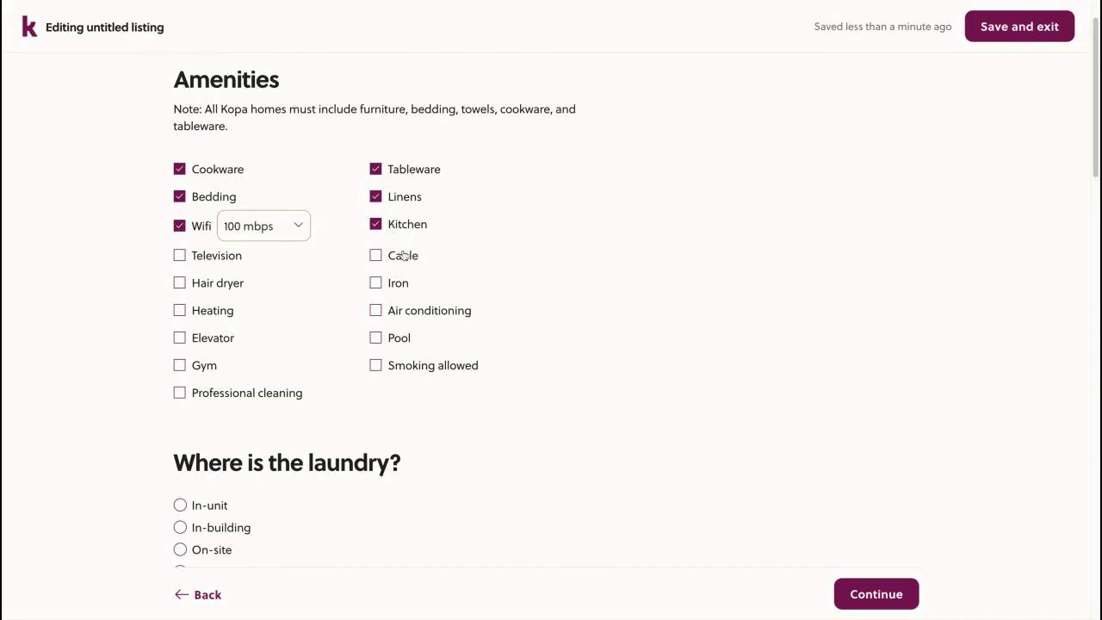
click(219, 257)
click(219, 286)
click(403, 258)
click(405, 308)
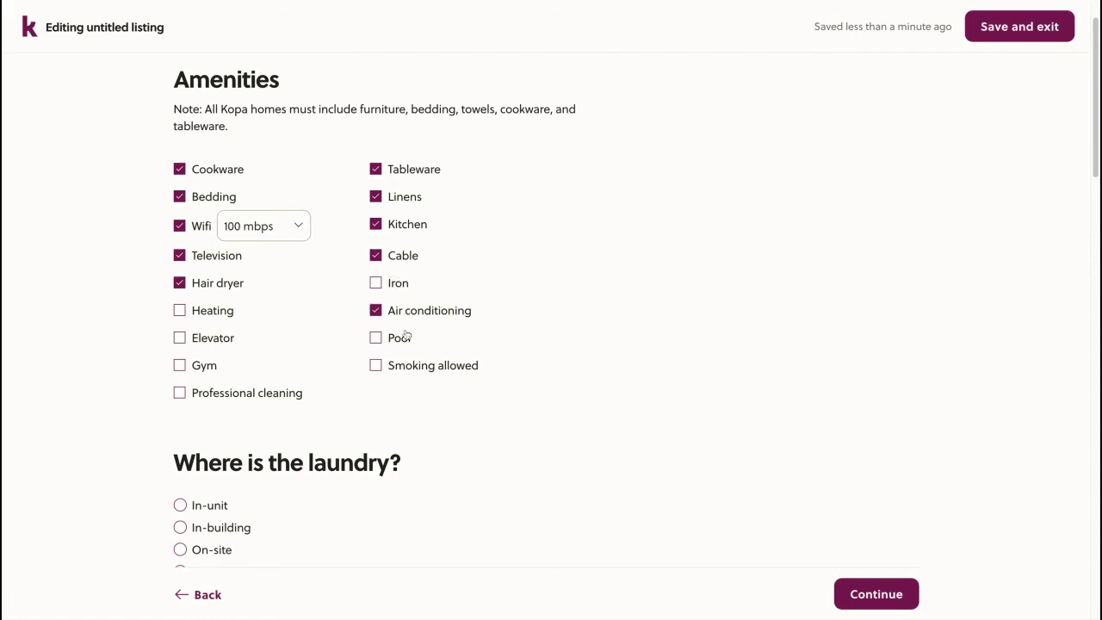
Set laundry to In-unit and allow cats and dogs
scroll(405, 336, down, 1)
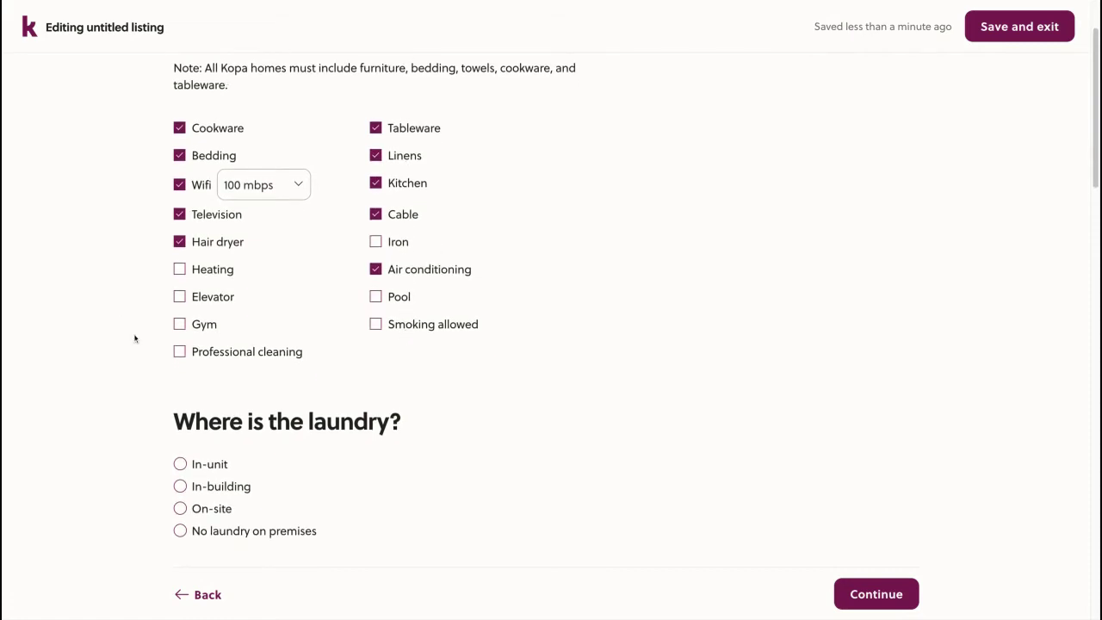
scroll(135, 339, down, 6)
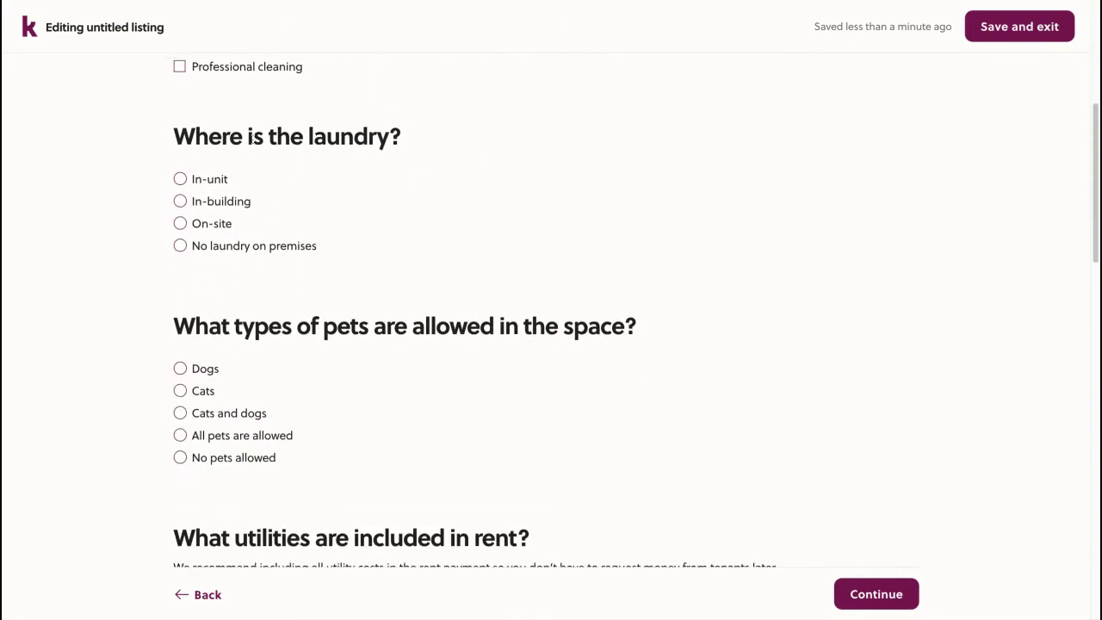
click(205, 181)
scroll(140, 221, down, 2)
scroll(140, 221, down, 1)
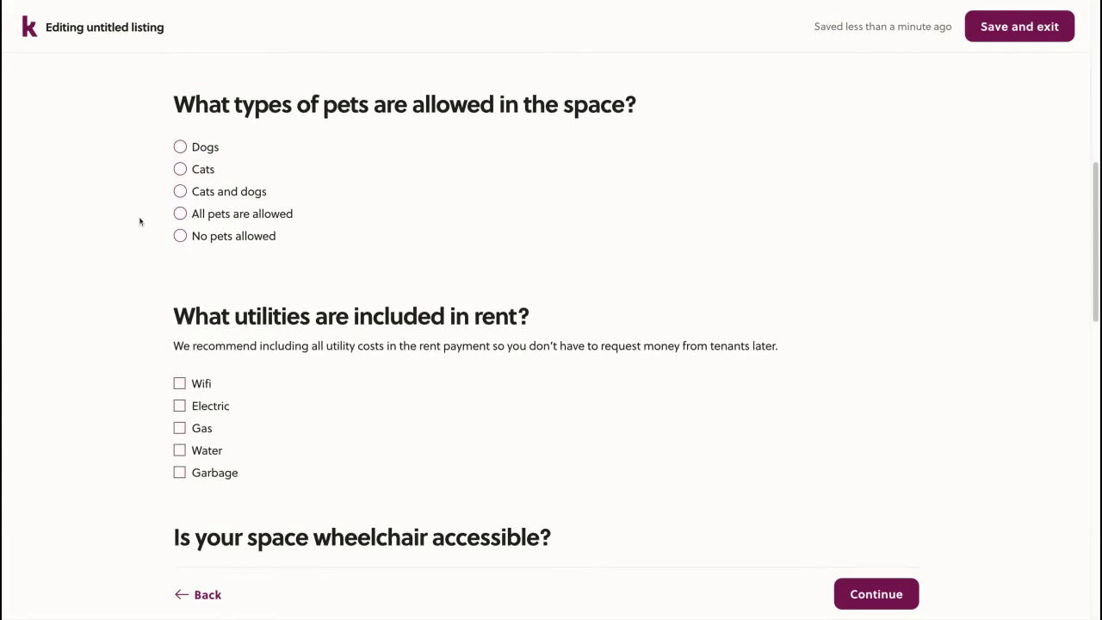
click(210, 192)
Include Wifi, Electric, Gas, Water and Garbage in the rent
scroll(144, 304, down, 4)
scroll(143, 304, down, 1)
click(197, 188)
click(212, 211)
click(207, 235)
click(209, 256)
click(211, 279)
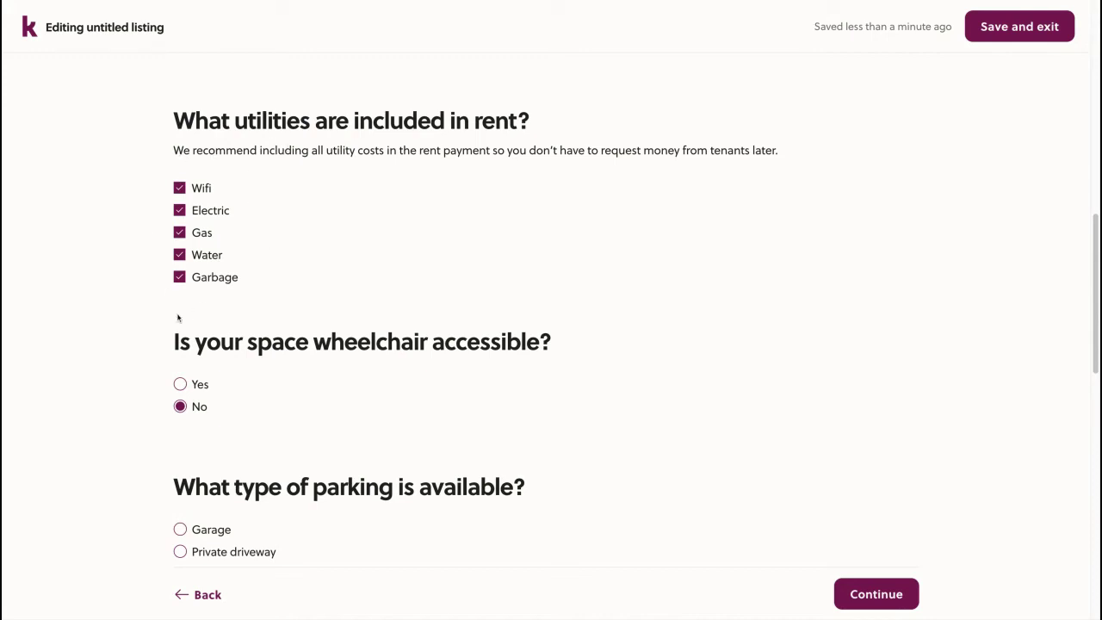
Mark the space as wheelchair accessible and set parking to Paid street parking
scroll(177, 316, down, 3)
scroll(177, 315, down, 1)
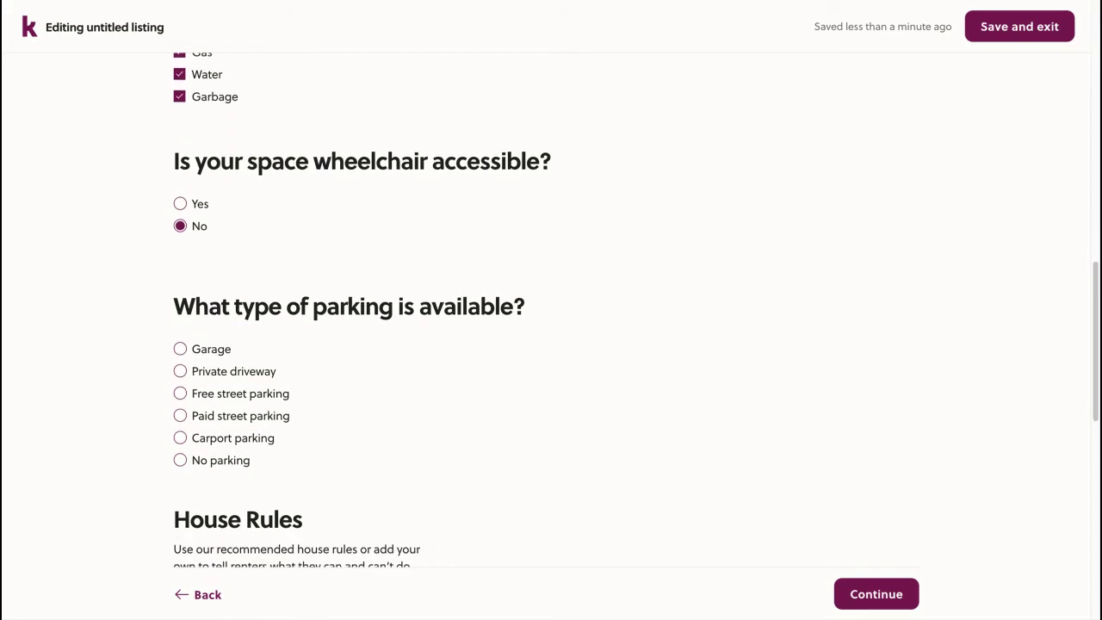
click(196, 204)
scroll(147, 194, down, 1)
scroll(235, 131, down, 1)
scroll(234, 130, down, 4)
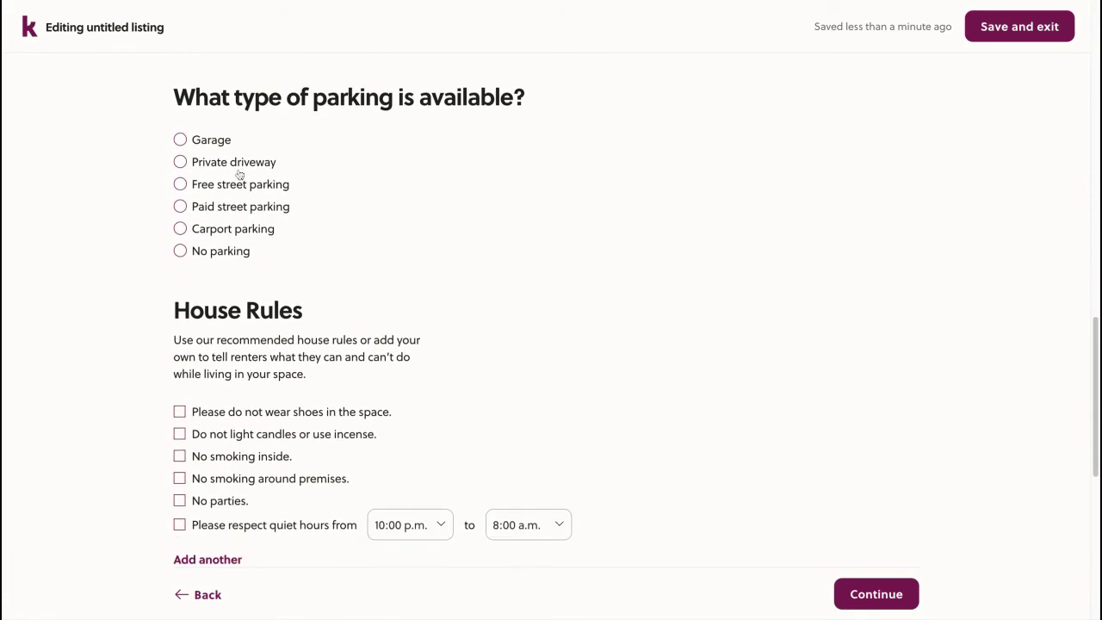
click(234, 208)
Tick 'No smoking inside' and set quiet hours from 11:00 p.m. to 7:00 a.m
scroll(151, 325, down, 2)
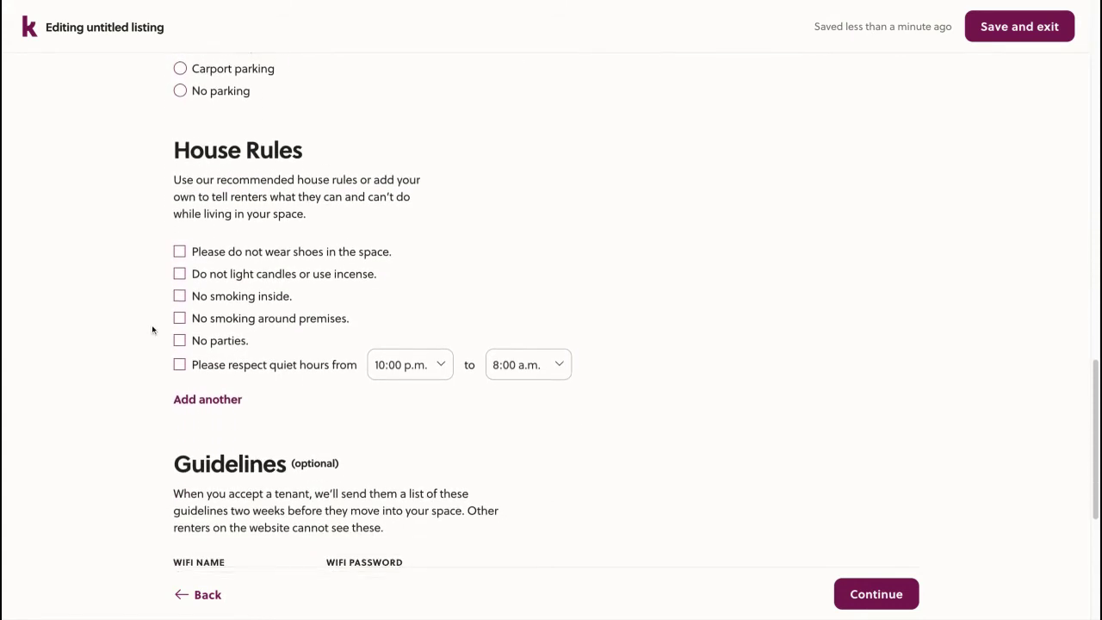
click(241, 269)
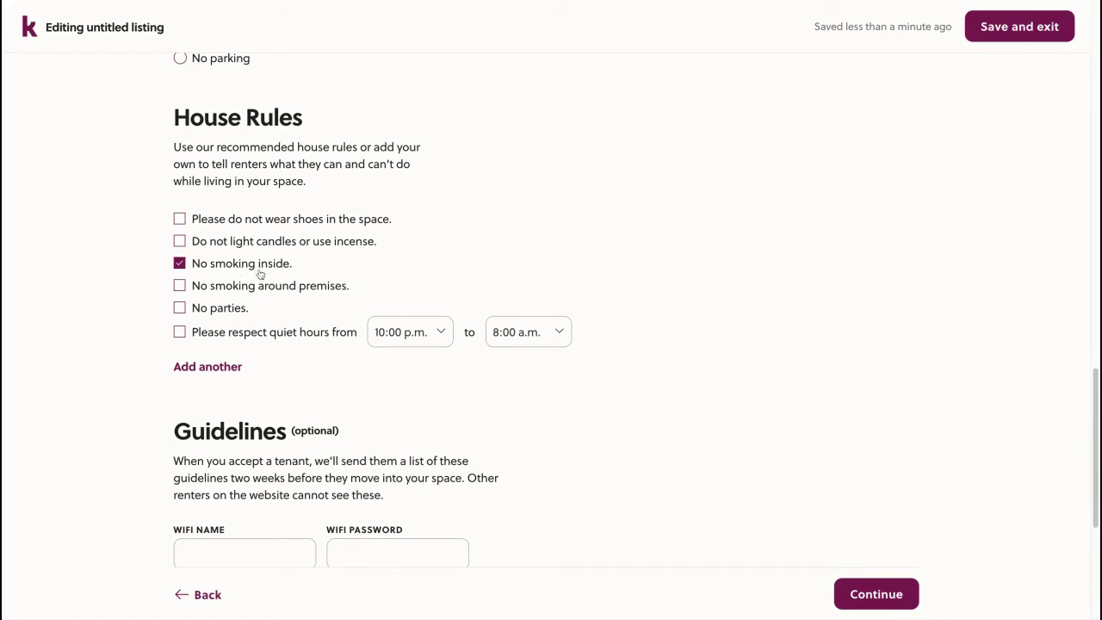
click(231, 335)
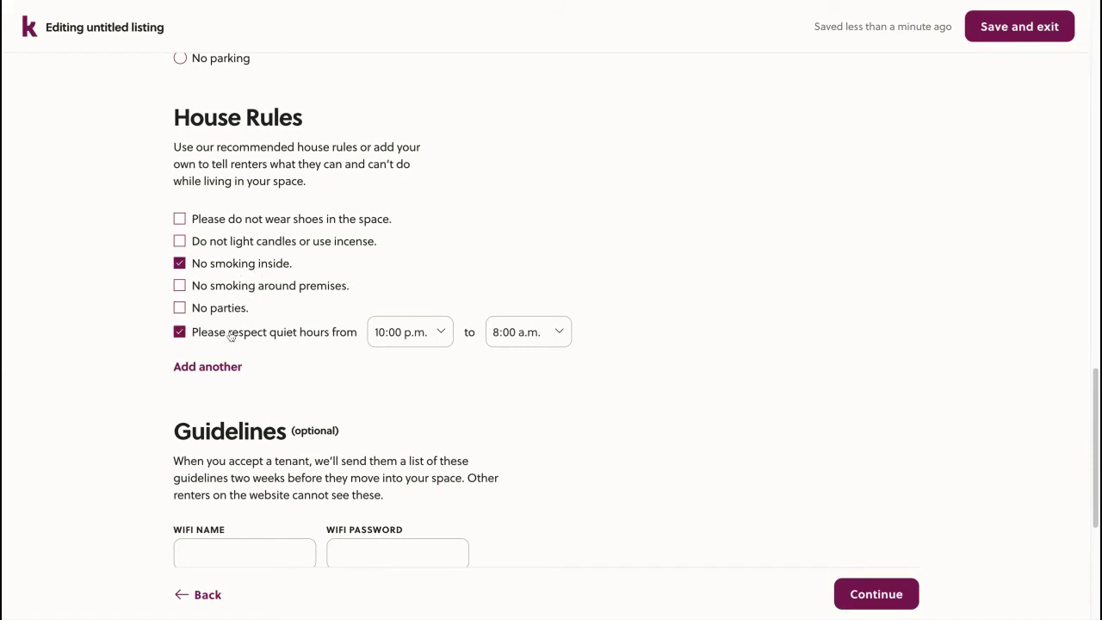
click(440, 334)
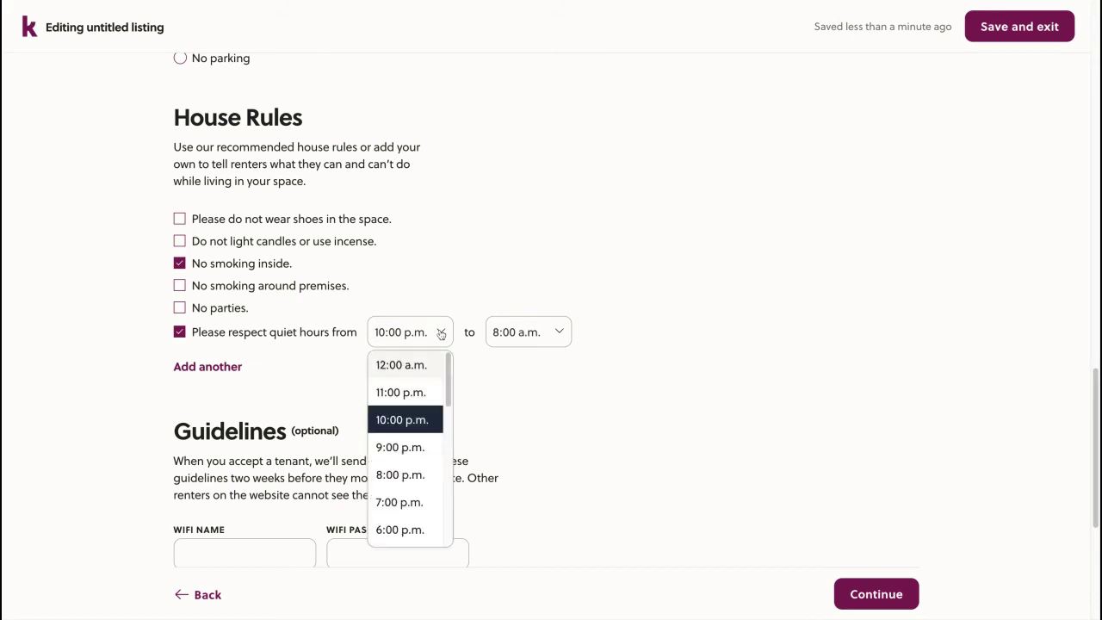
click(424, 397)
click(527, 341)
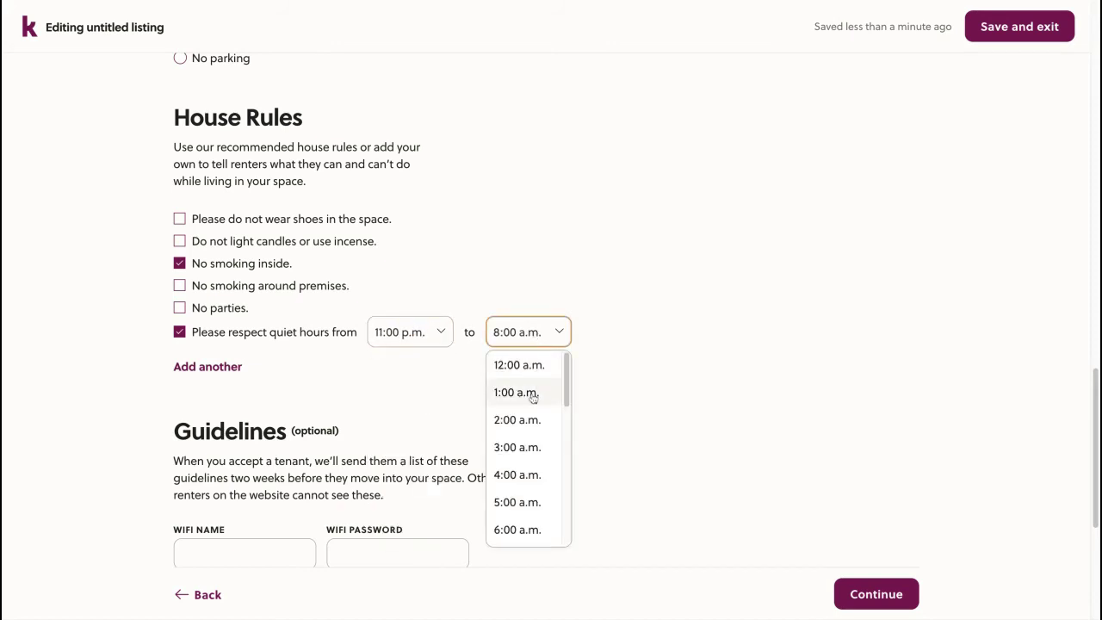
scroll(531, 399, down, 1)
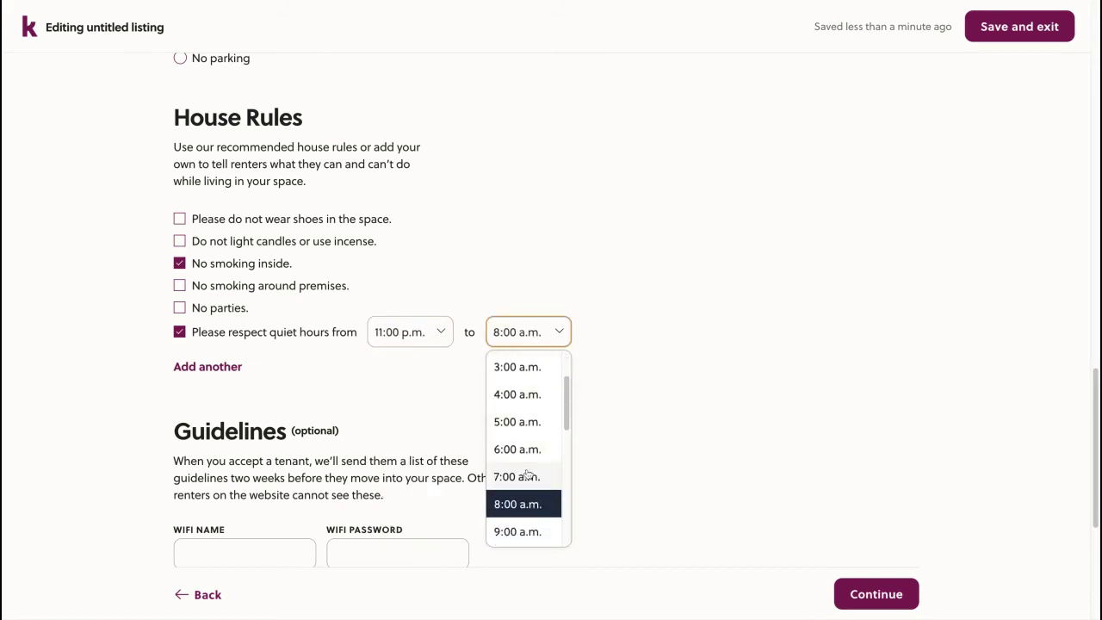
click(529, 477)
scroll(250, 386, down, 3)
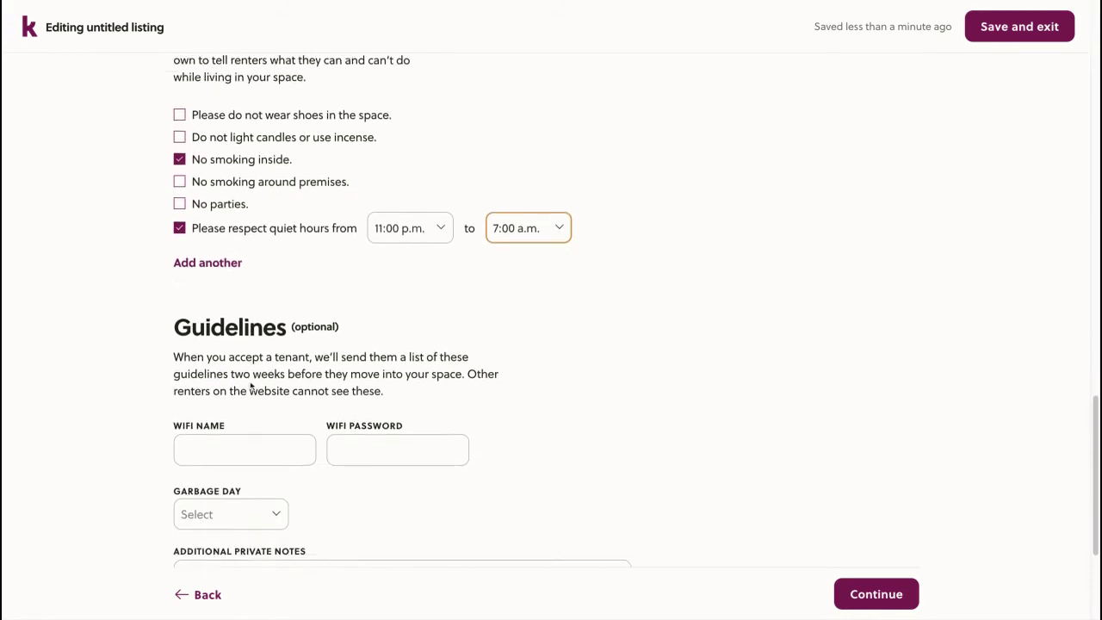
scroll(156, 309, down, 1)
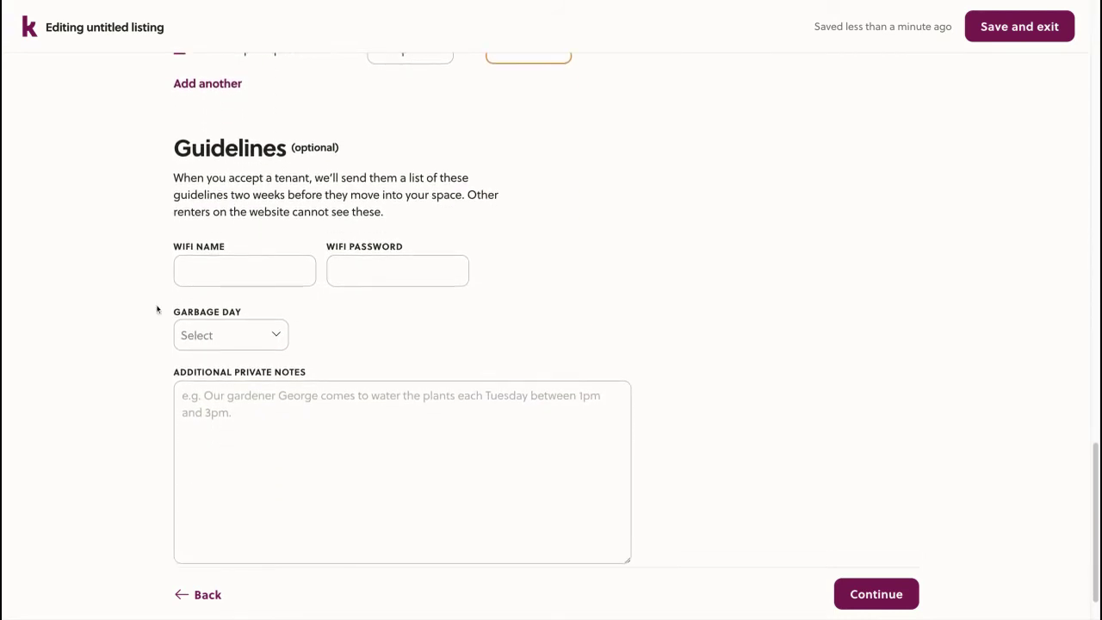
Enter the WiFi network name and its password
click(245, 272)
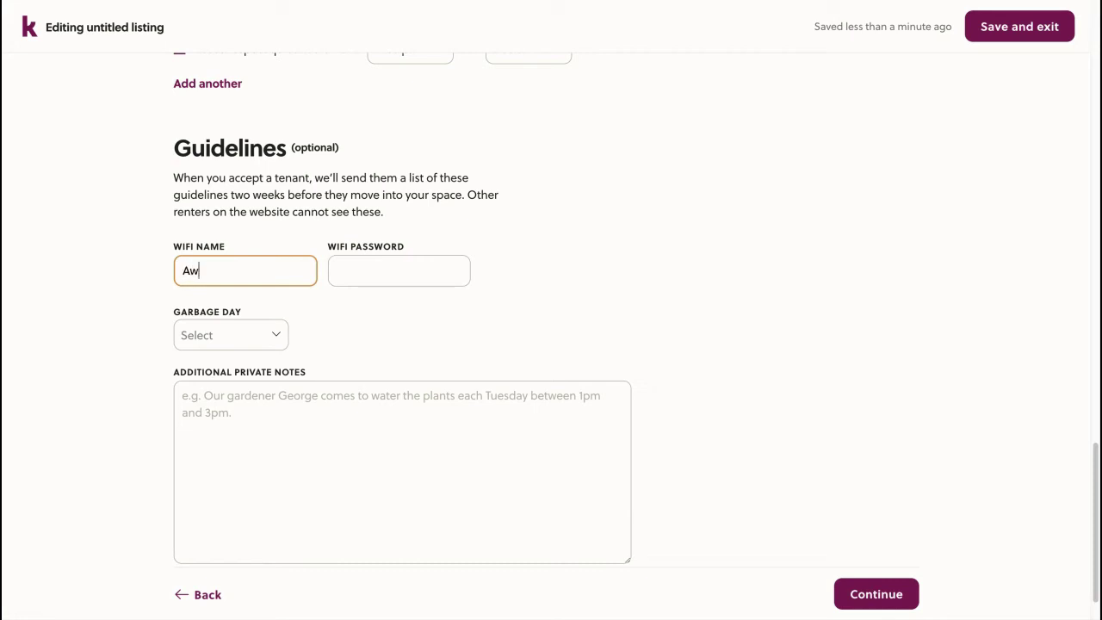
text(esomeWiFi)
click(398, 271)
text(MyPassword)
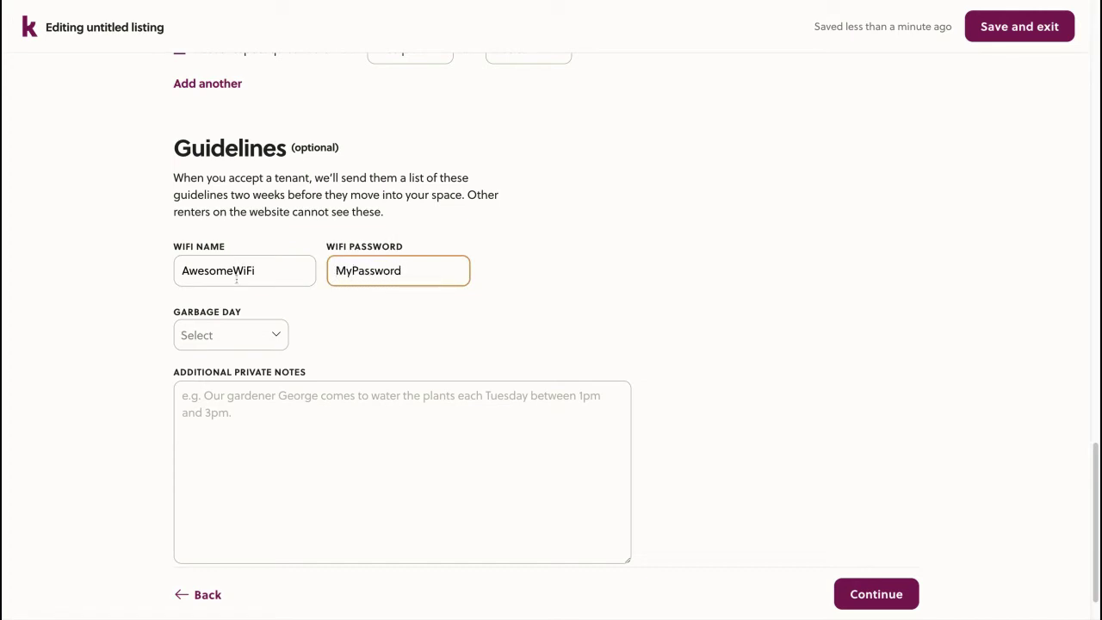
text(1!)
Set garbage day to Thursday, add the note 'The lawn is taken care of by the housing community', and continue
click(224, 338)
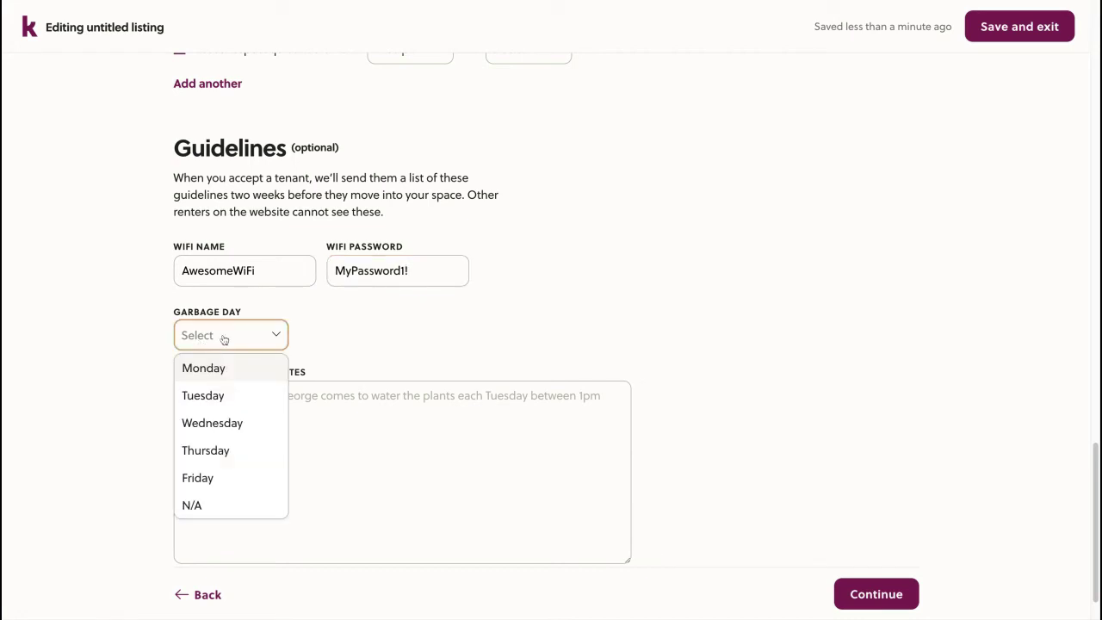
click(229, 451)
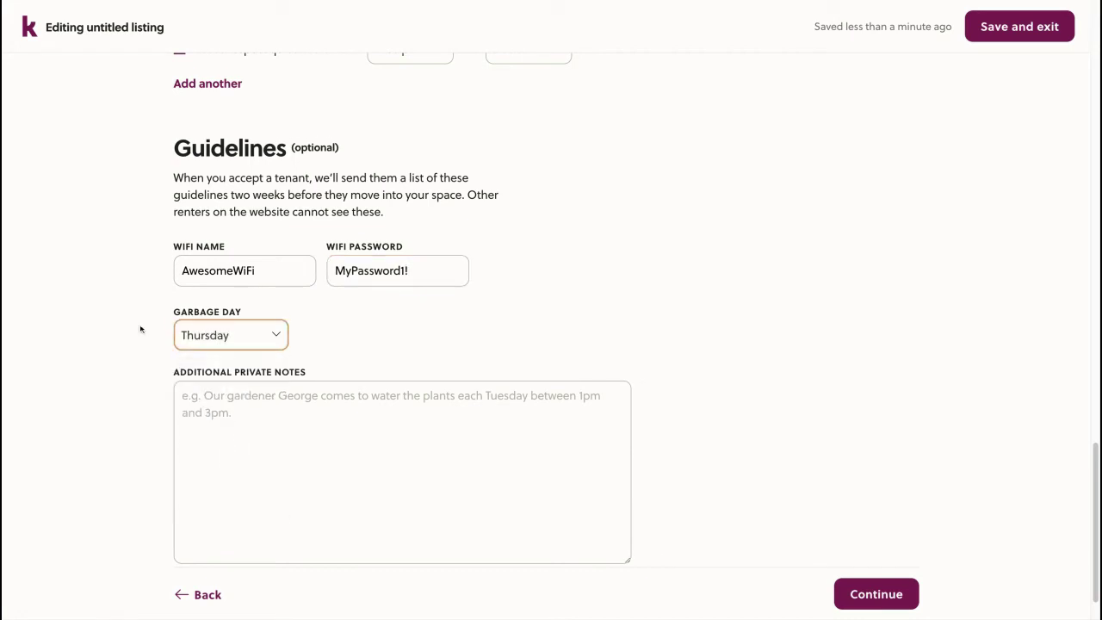
scroll(140, 328, down, 1)
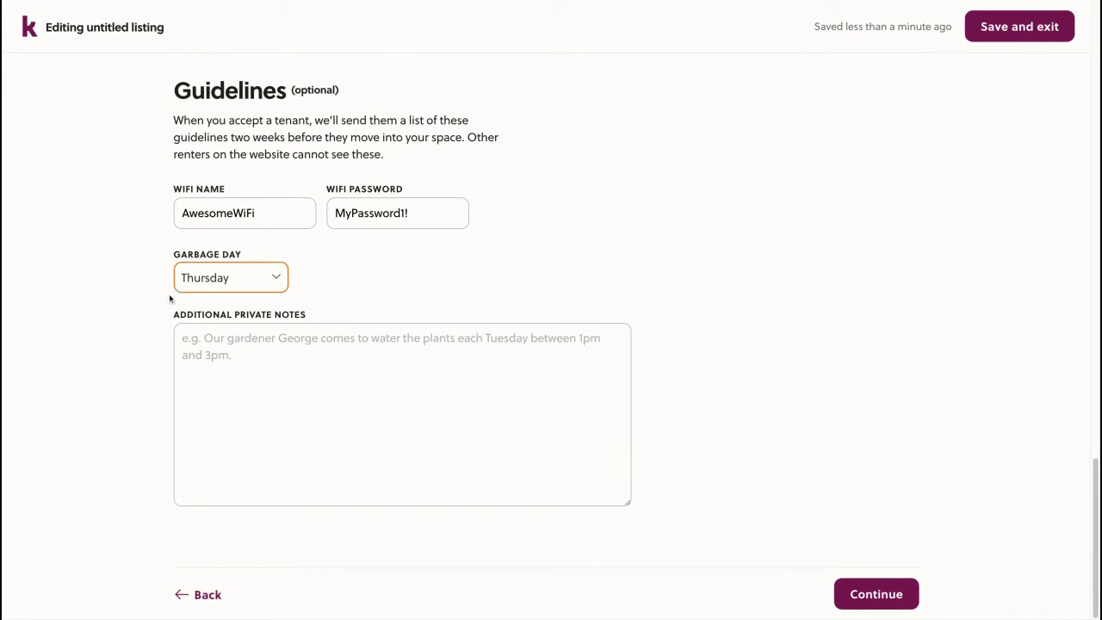
click(263, 384)
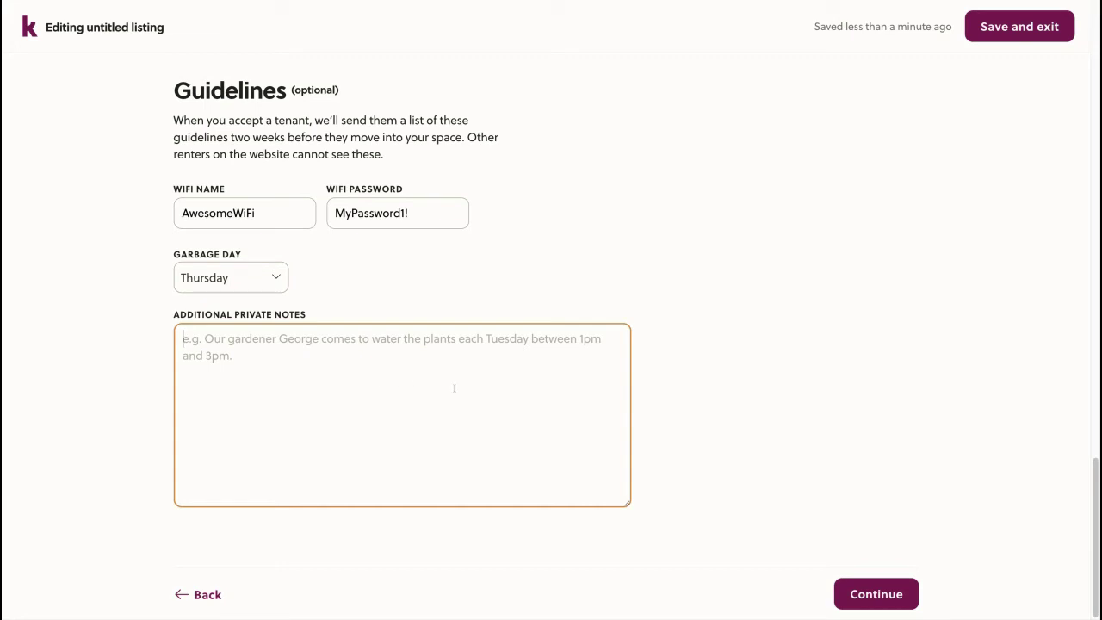
text(The )
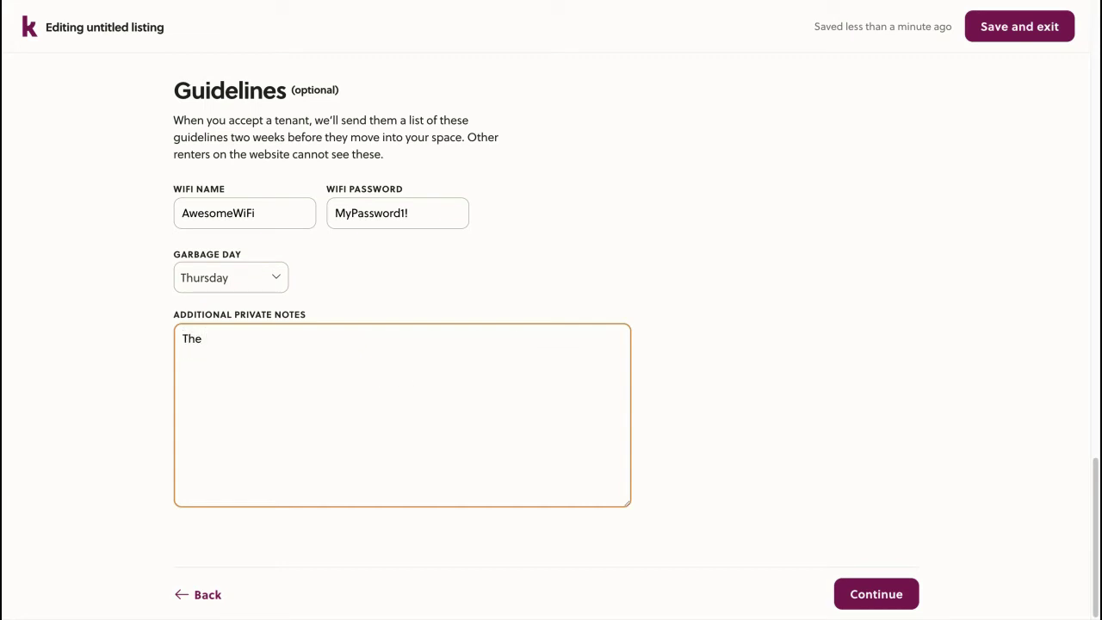
text(lawn is taken care of by the )
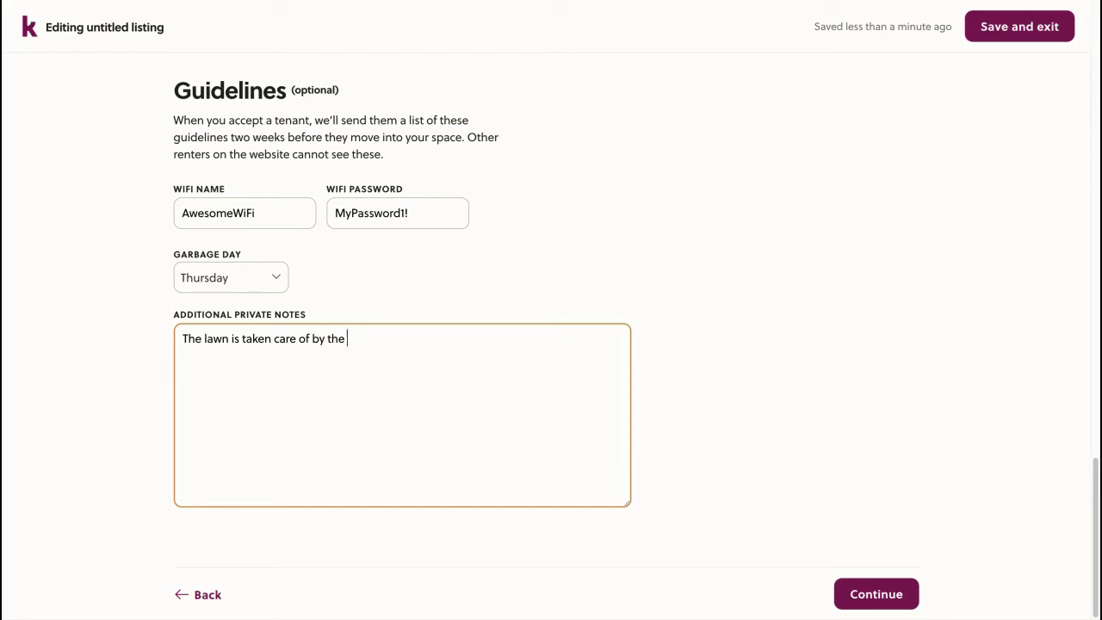
text(housing community)
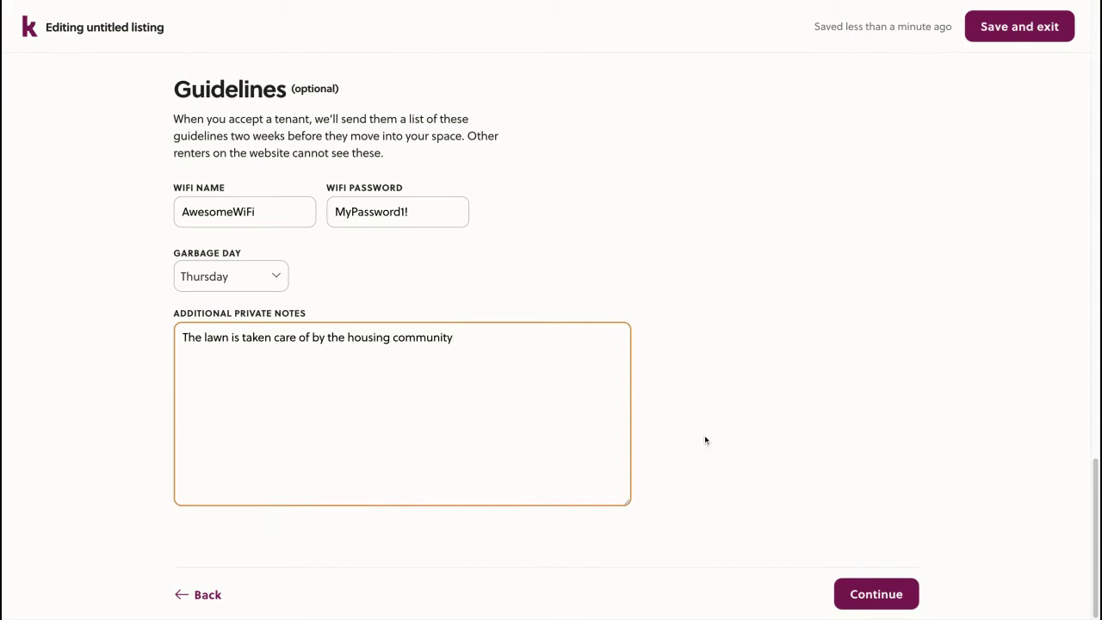
click(870, 589)
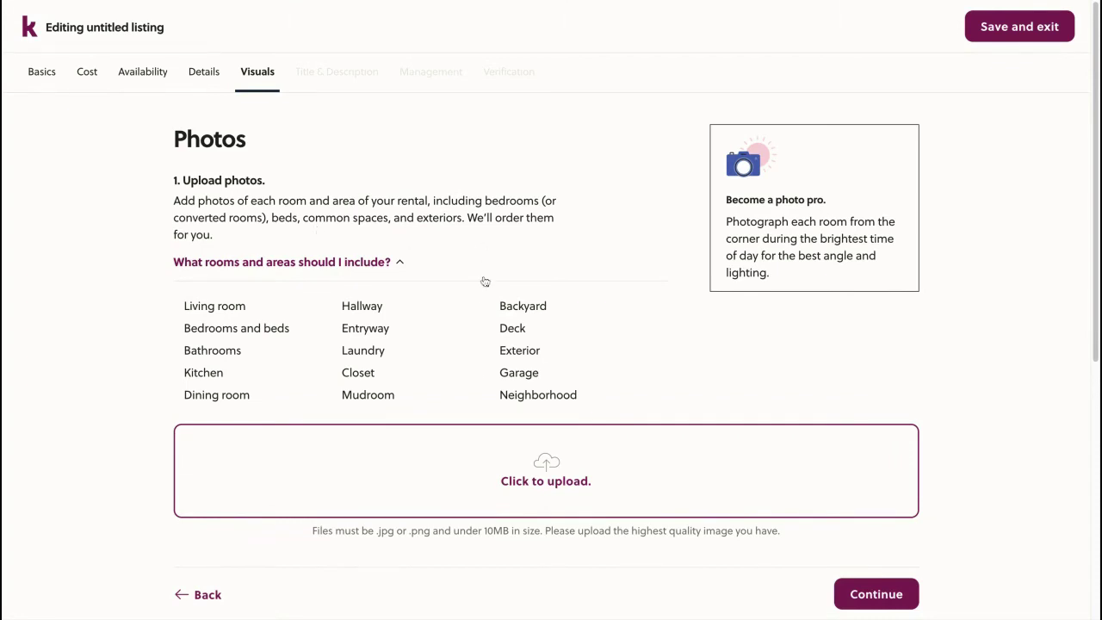
Upload the eight room photos from the computer through the Uploadcare dialog
scroll(484, 292, down, 2)
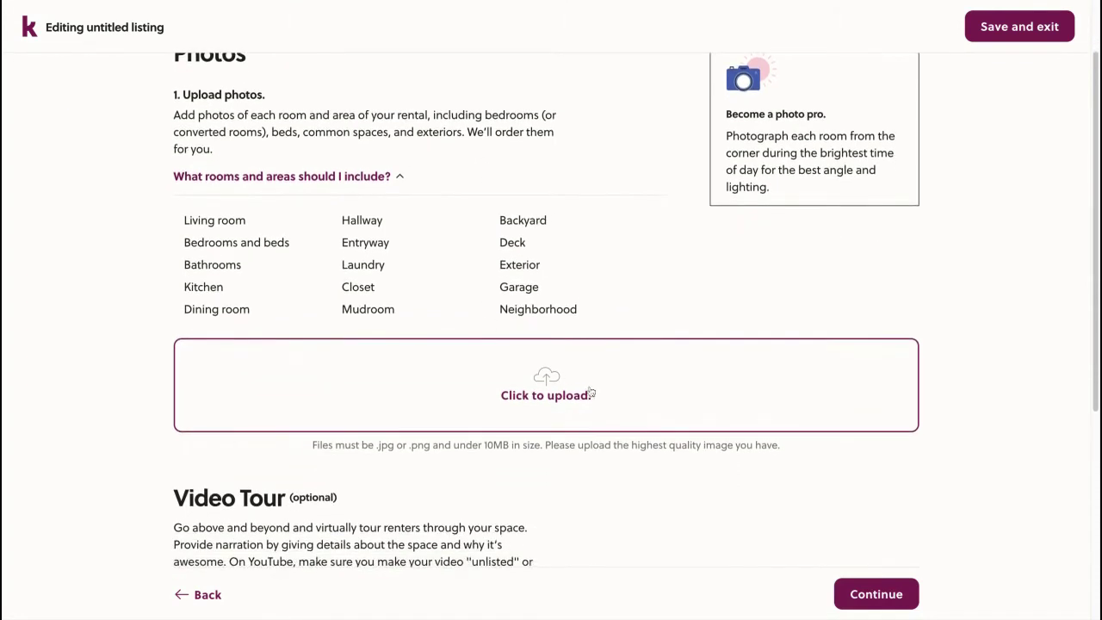
click(544, 390)
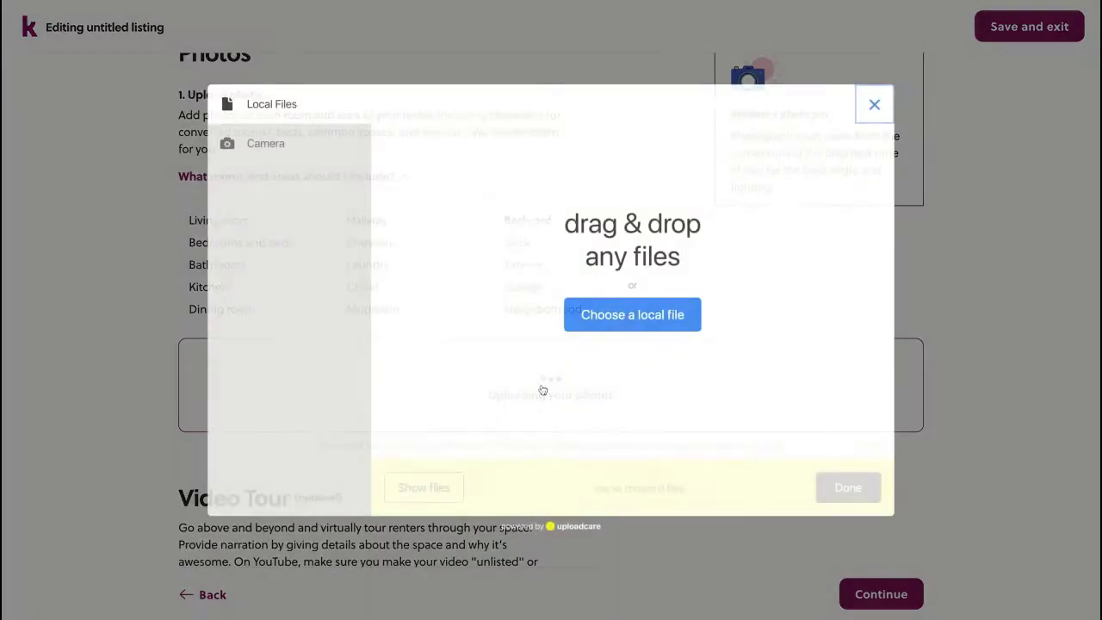
click(631, 318)
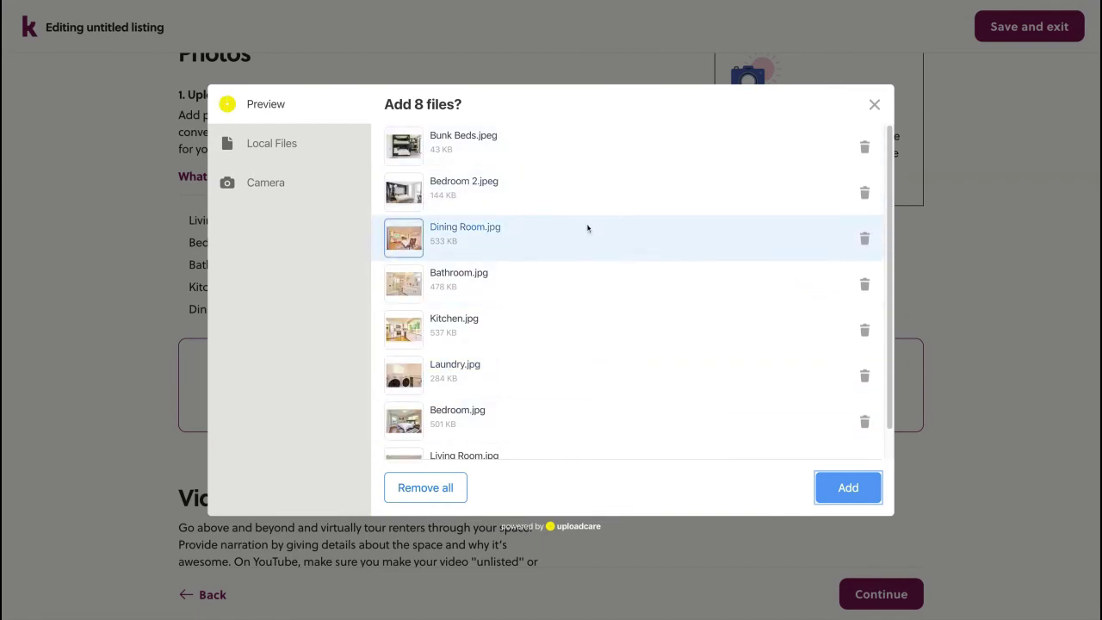
scroll(597, 318, down, 1)
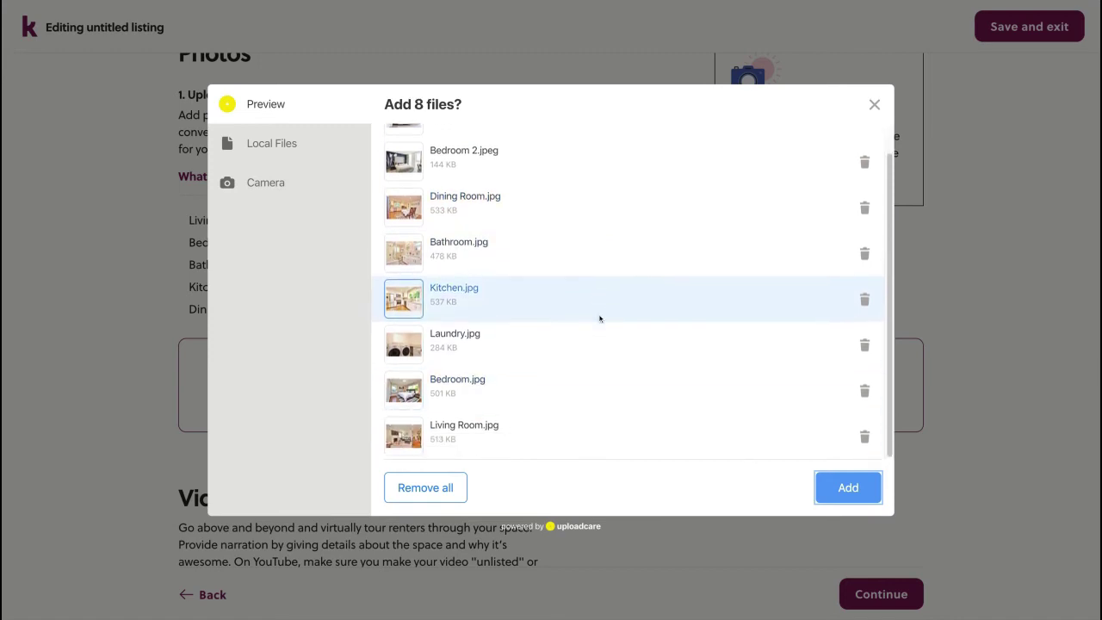
scroll(618, 379, up, 1)
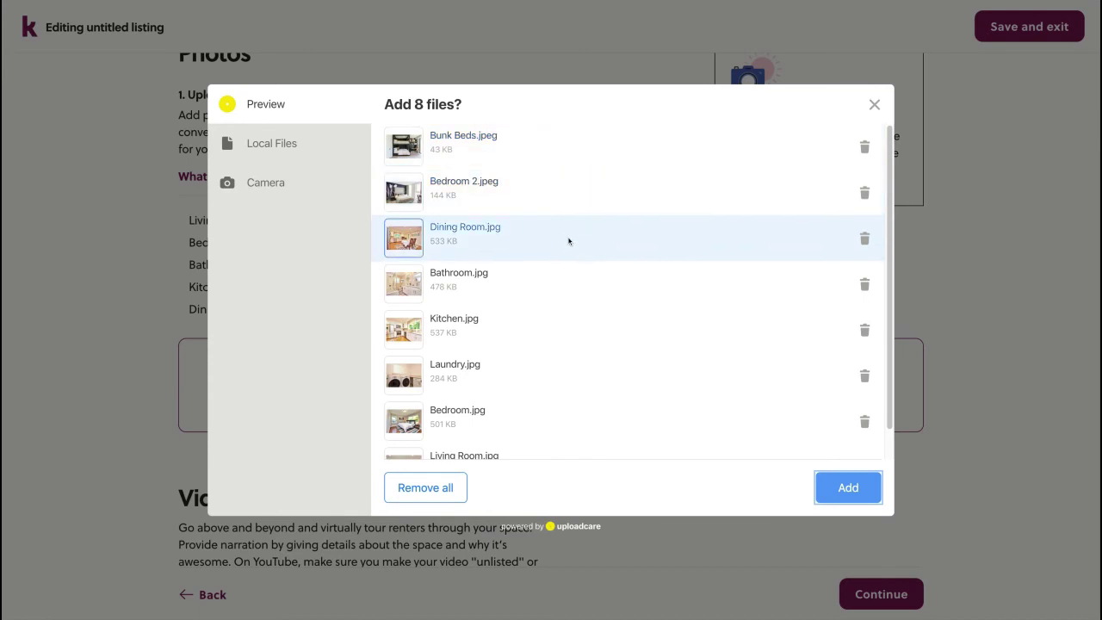
scroll(645, 301, down, 1)
click(845, 485)
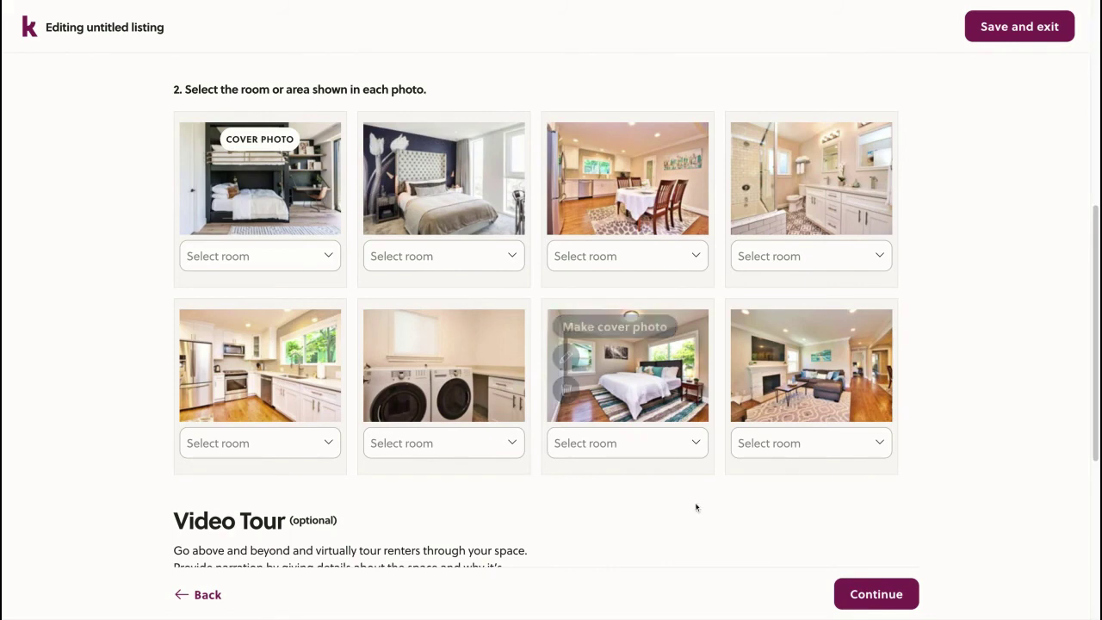
scroll(945, 234, up, 1)
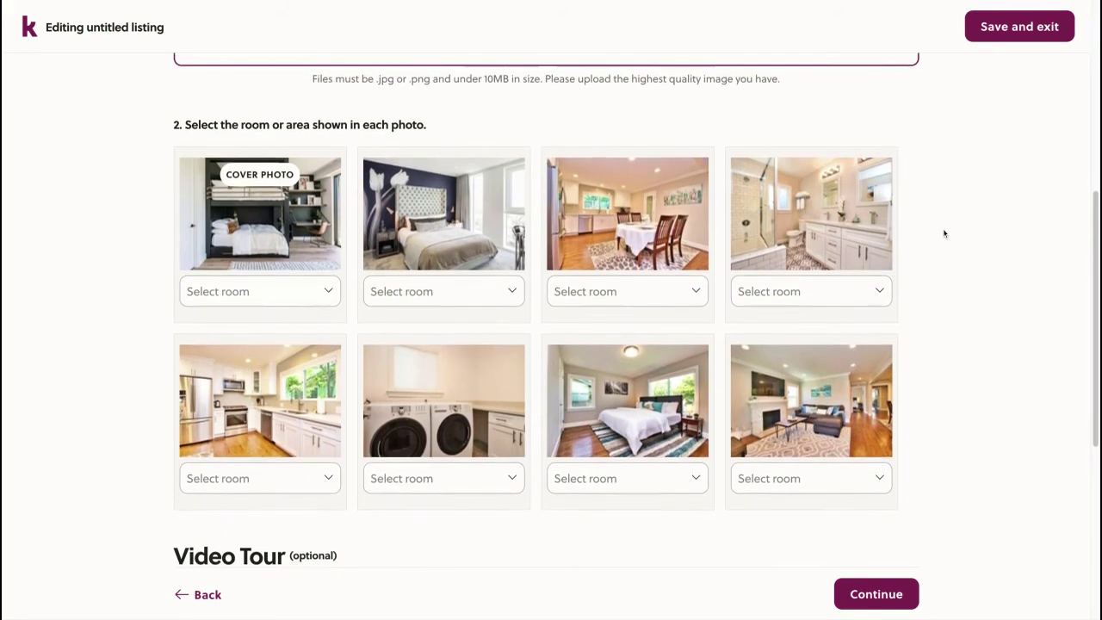
Label photos as Bedroom C, Bedroom A (Queen) and Bedroom B (Queen)
scroll(945, 233, down, 1)
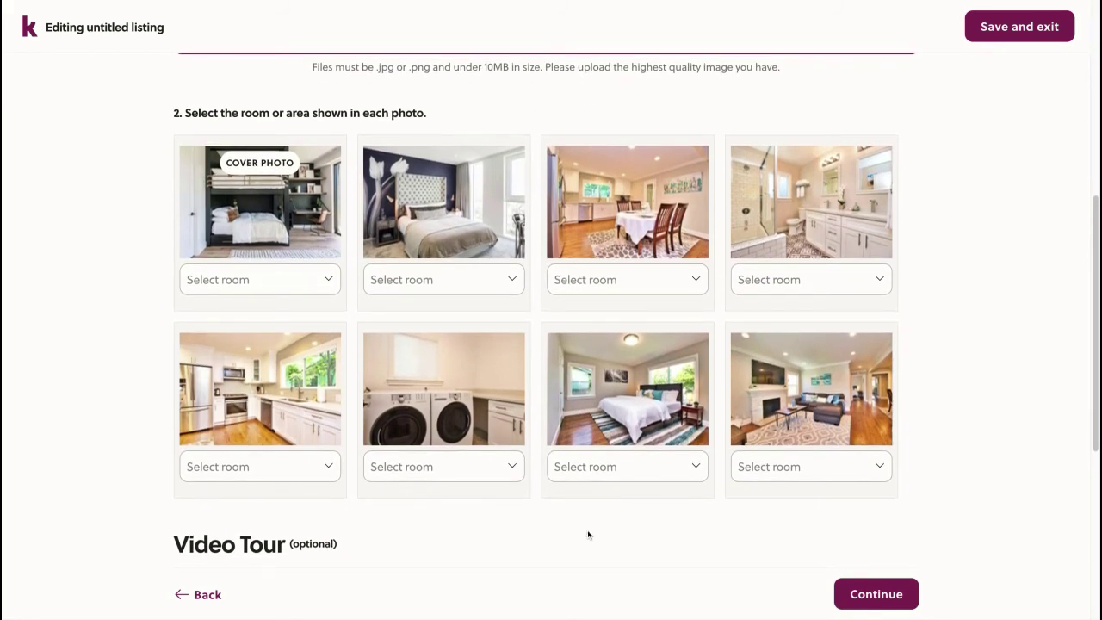
click(277, 291)
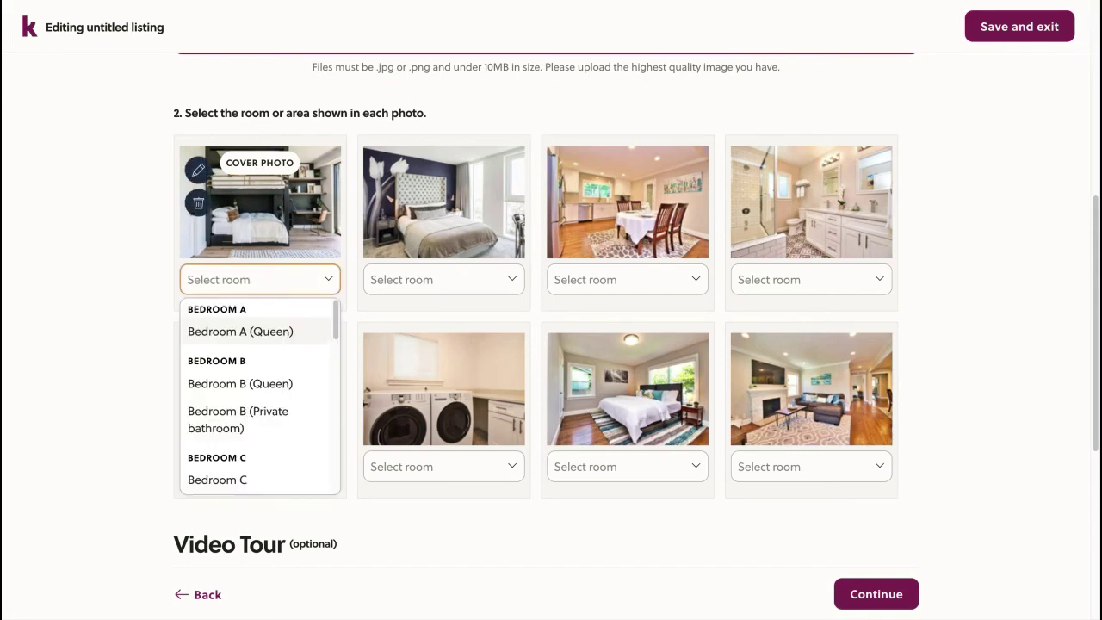
scroll(268, 363, down, 2)
scroll(268, 363, down, 3)
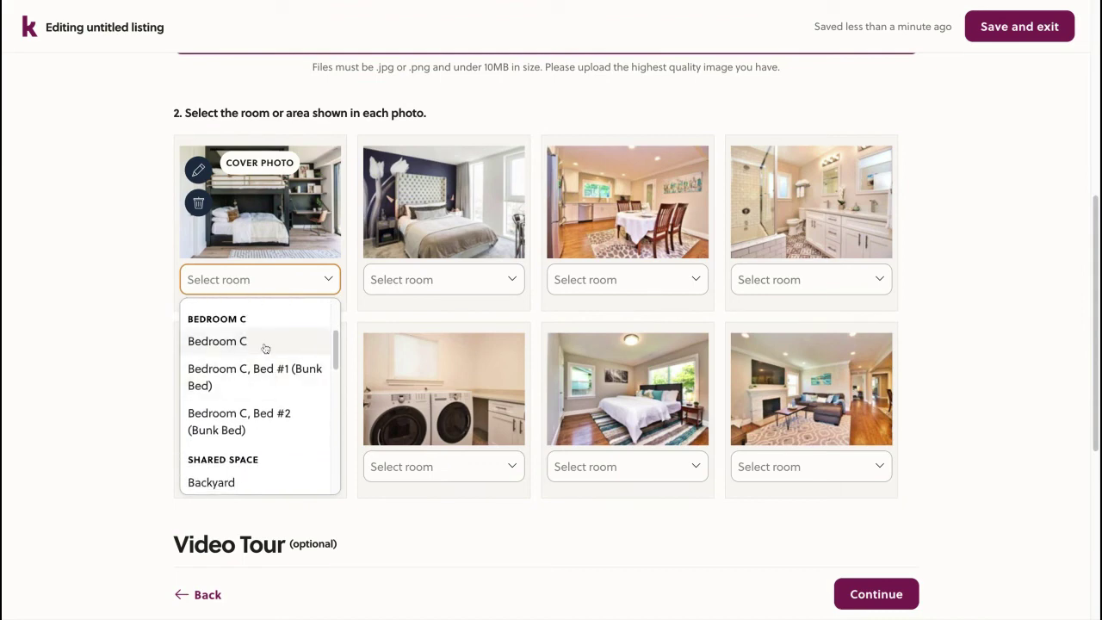
click(265, 345)
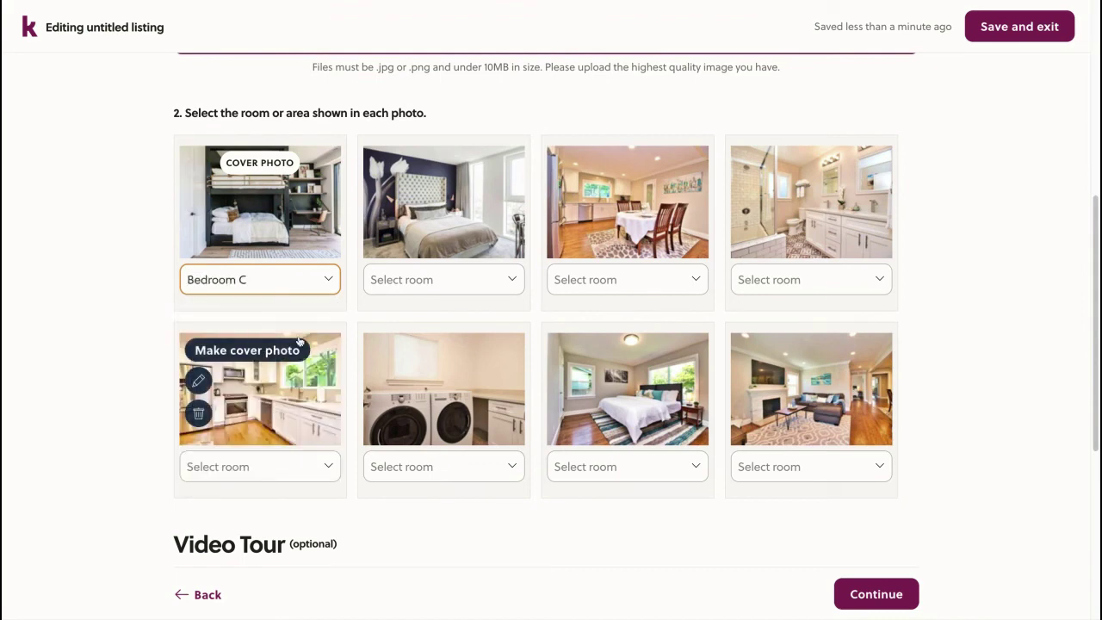
click(441, 283)
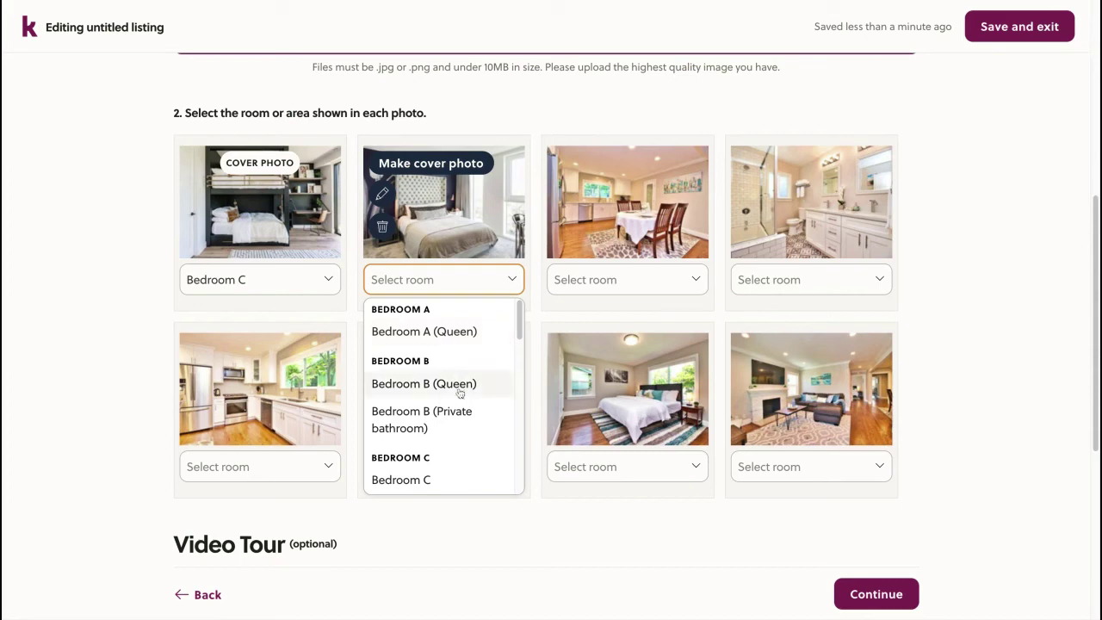
click(460, 336)
click(629, 468)
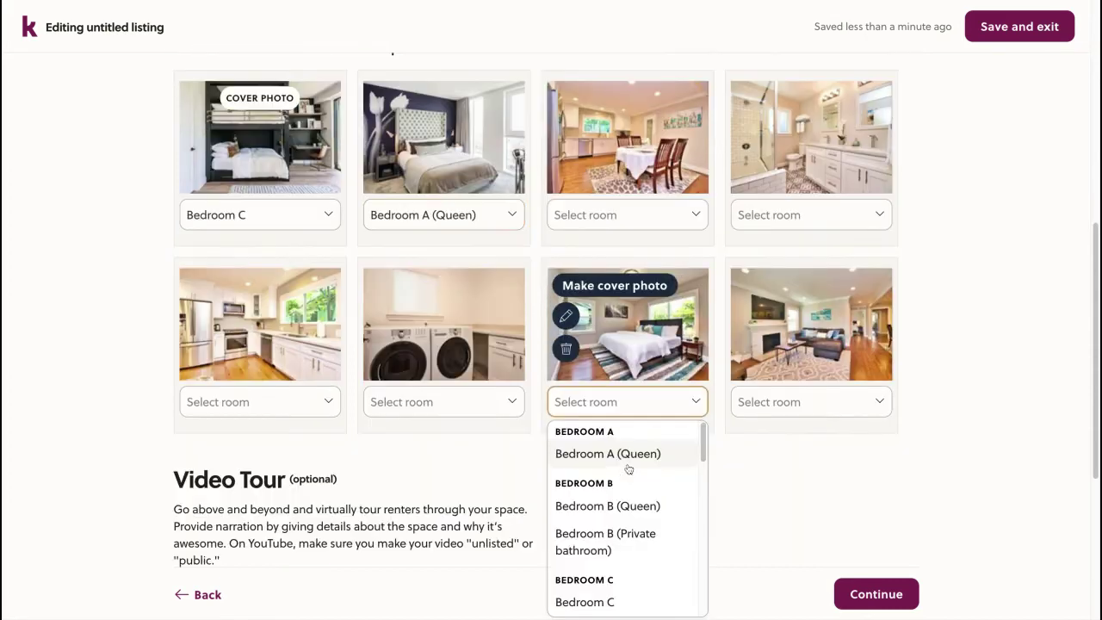
click(644, 509)
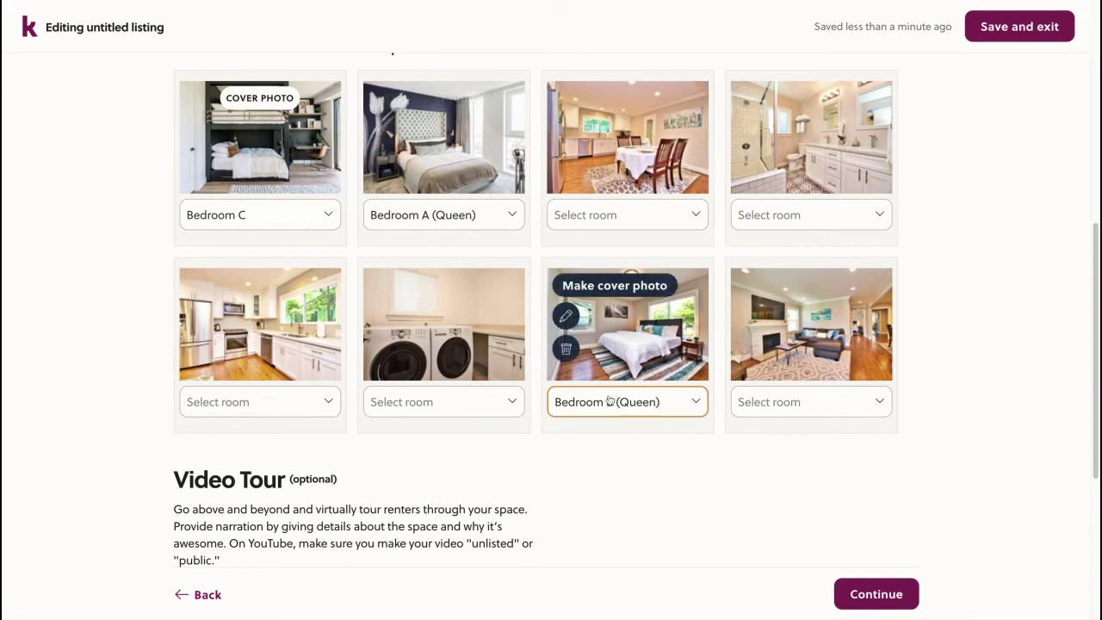
Label the third, fourth and eighth photos Dining room, Bathroom (shared) and Living room
click(652, 216)
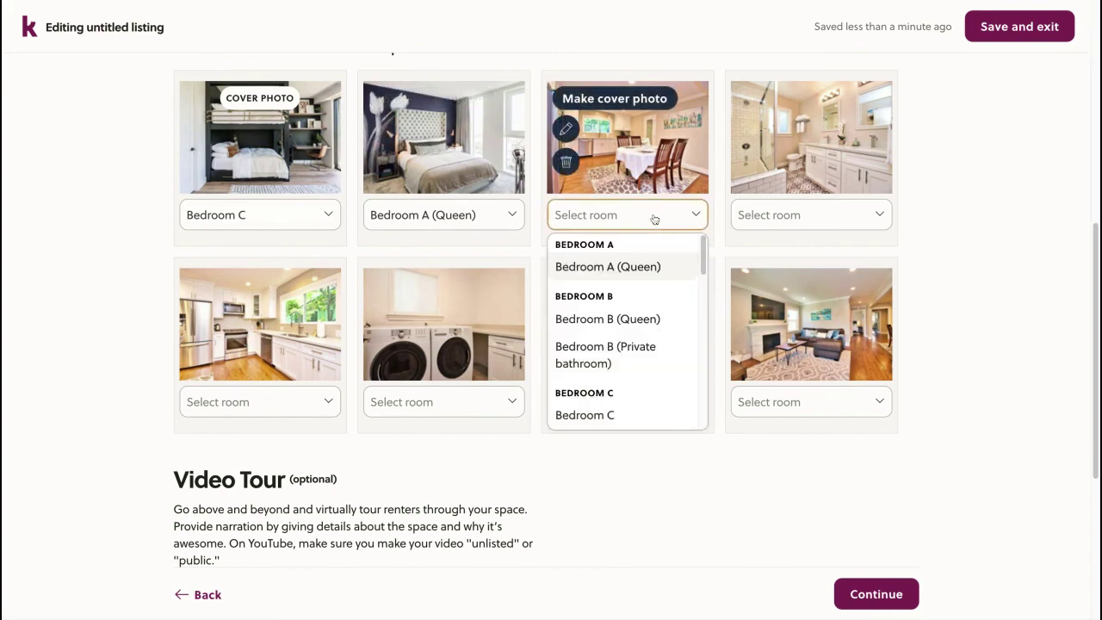
scroll(640, 304, down, 2)
scroll(633, 319, down, 5)
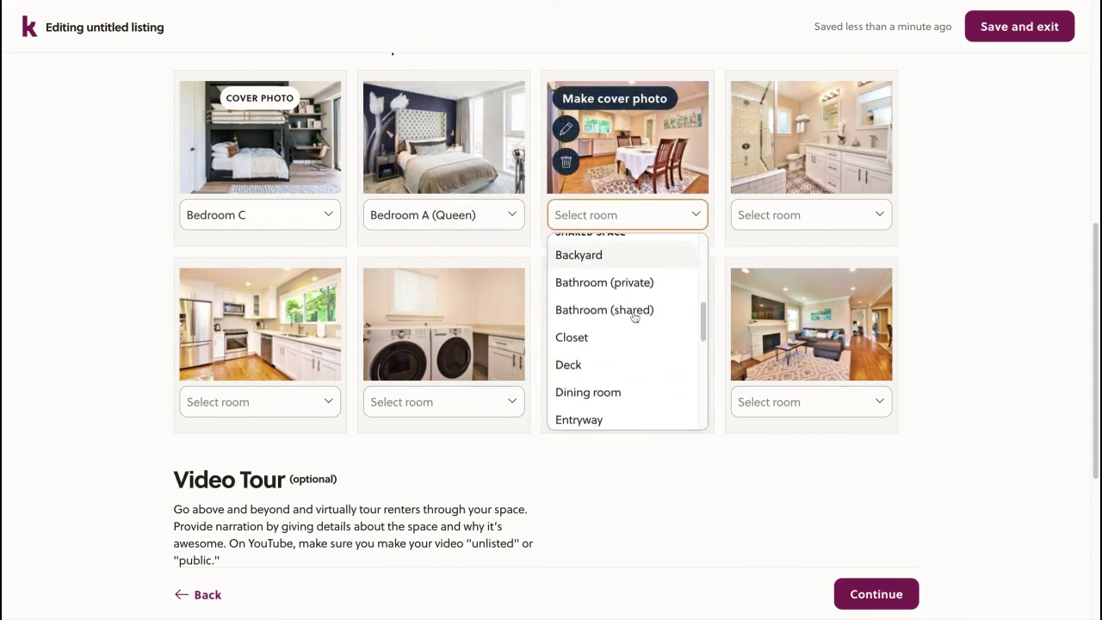
click(633, 318)
click(810, 215)
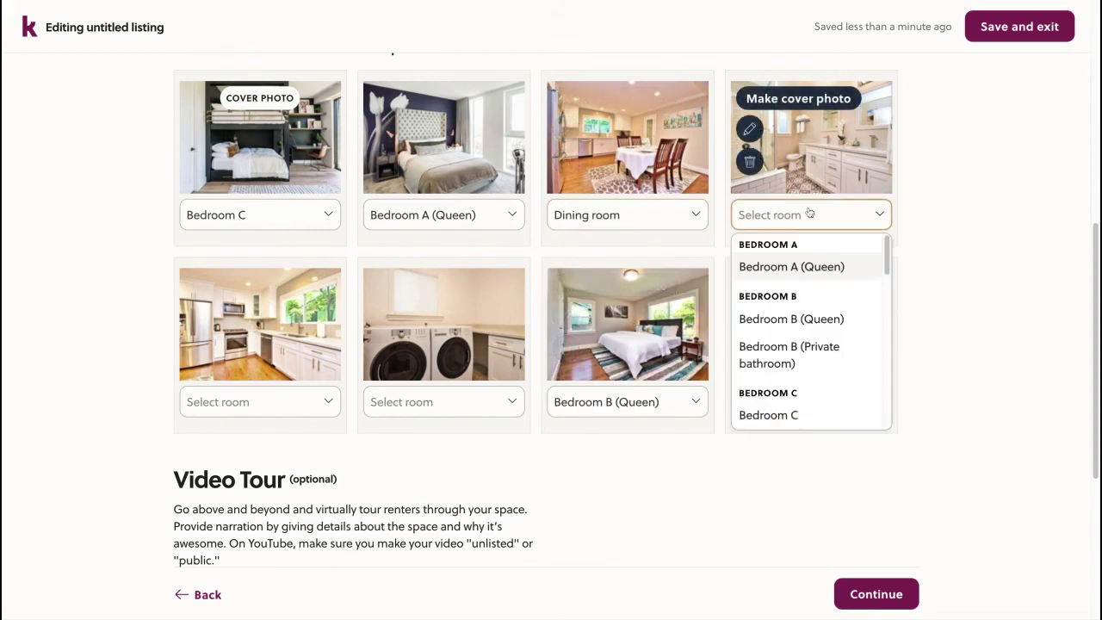
scroll(819, 323, down, 3)
scroll(819, 324, down, 5)
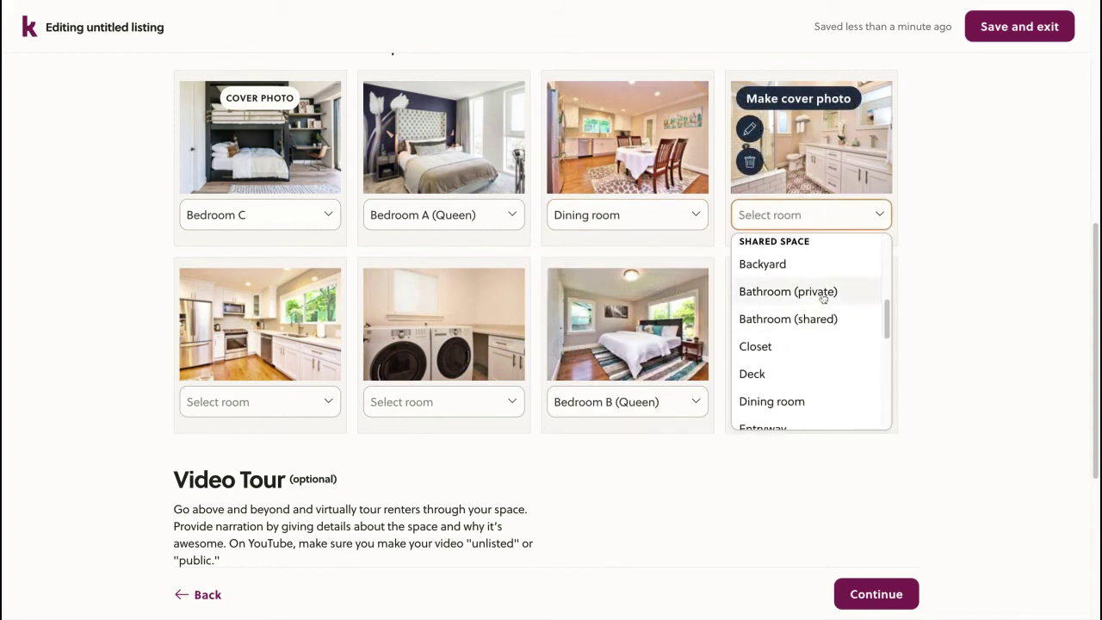
click(823, 319)
click(806, 401)
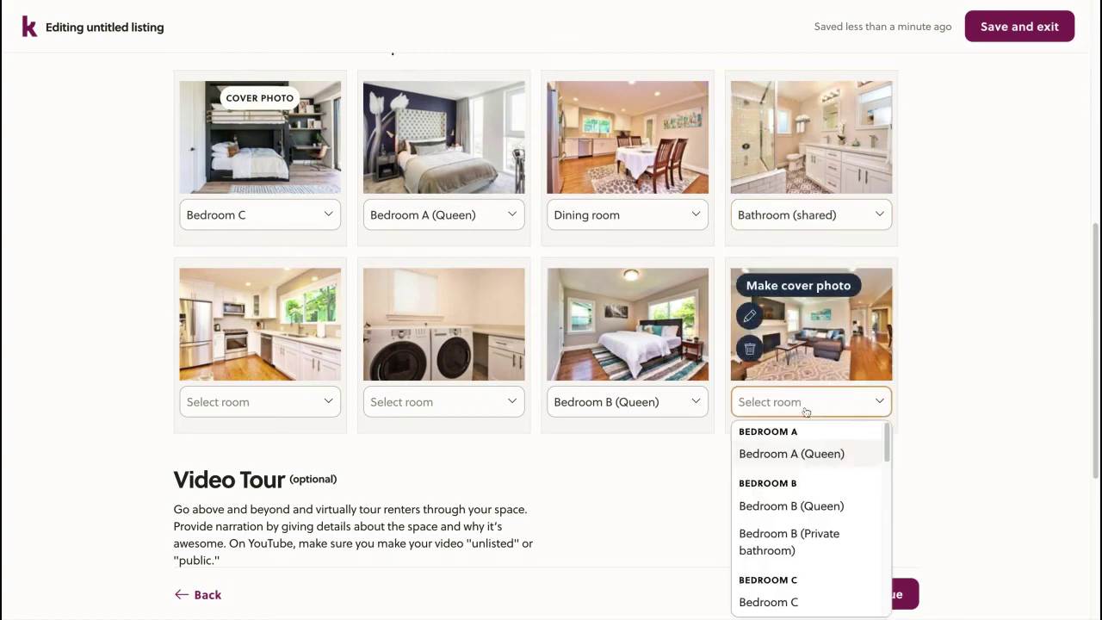
scroll(805, 495, down, 5)
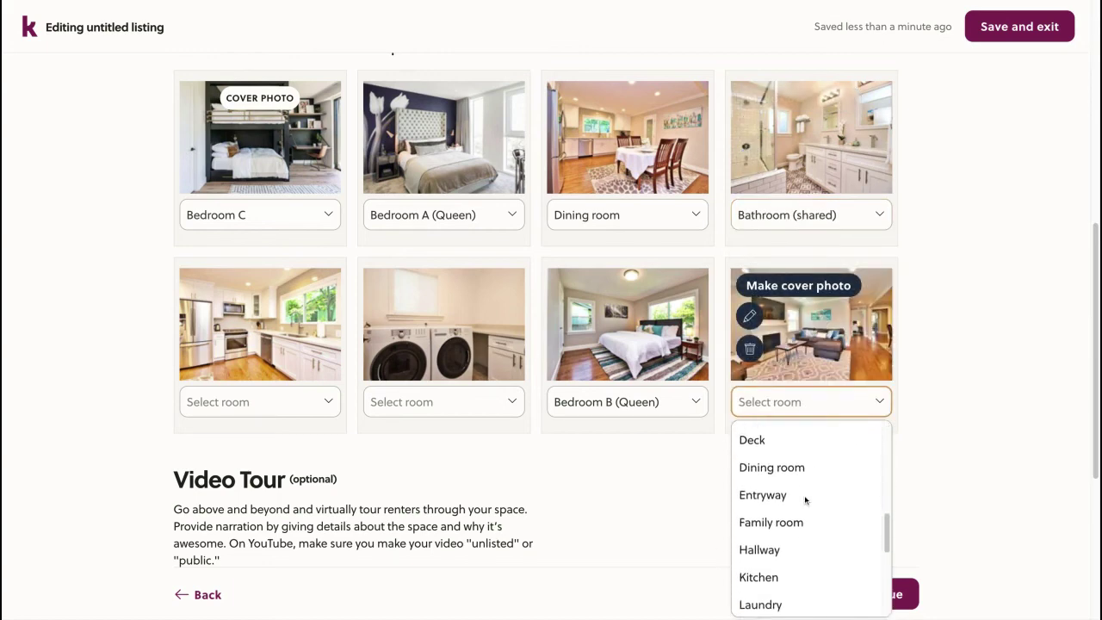
click(799, 607)
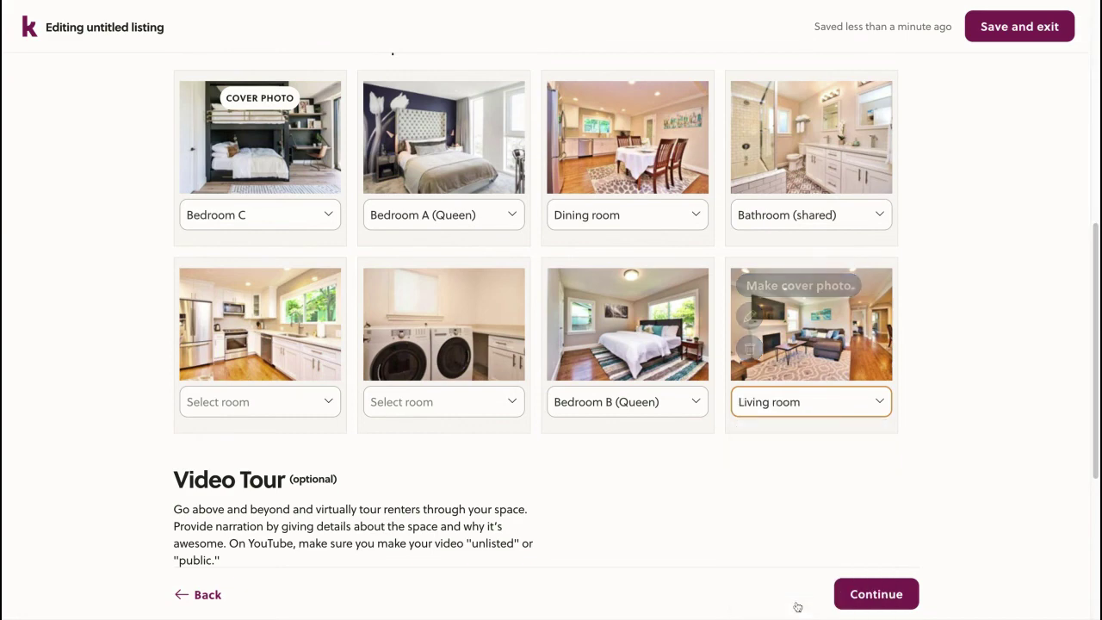
Label the sixth photo Laundry and the fifth photo Kitchen
click(378, 405)
scroll(433, 529, down, 2)
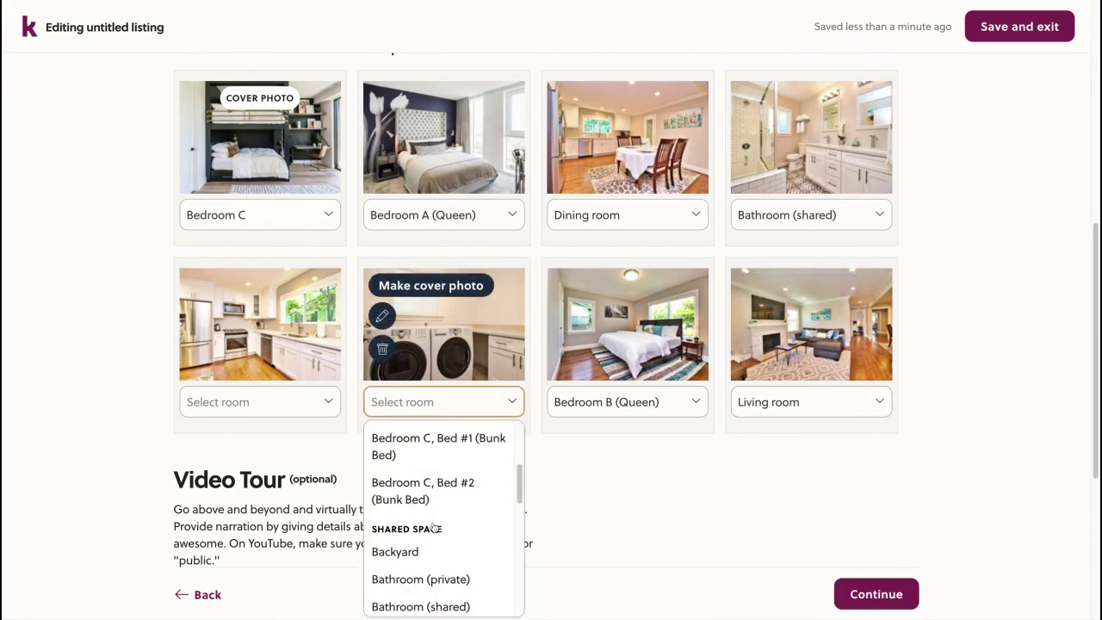
scroll(435, 529, down, 5)
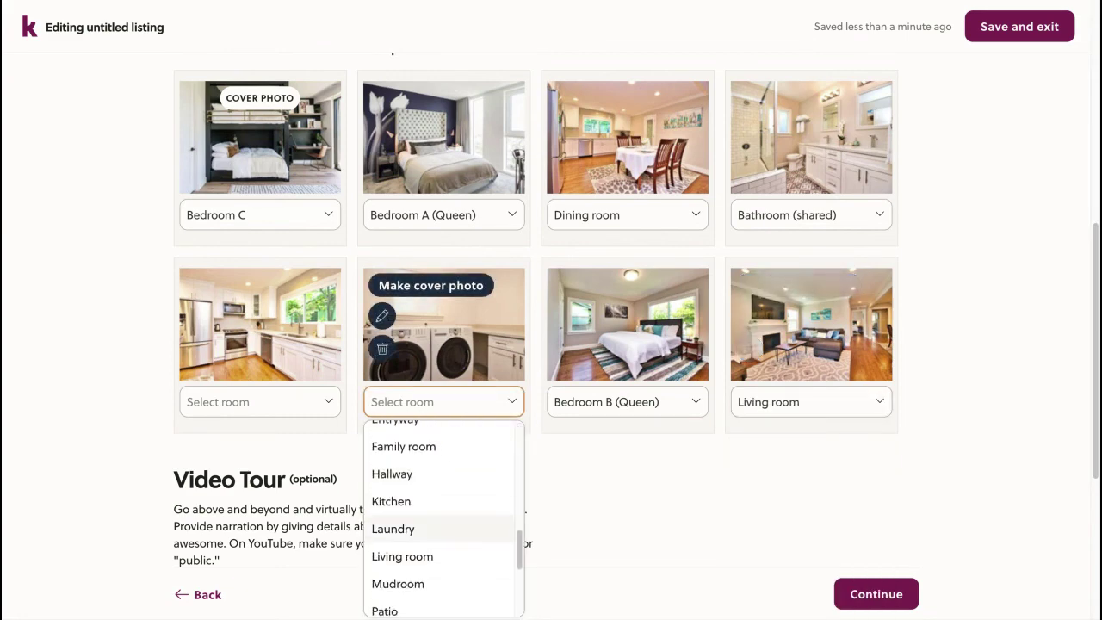
click(404, 529)
click(263, 402)
scroll(265, 495, down, 1)
scroll(265, 499, down, 5)
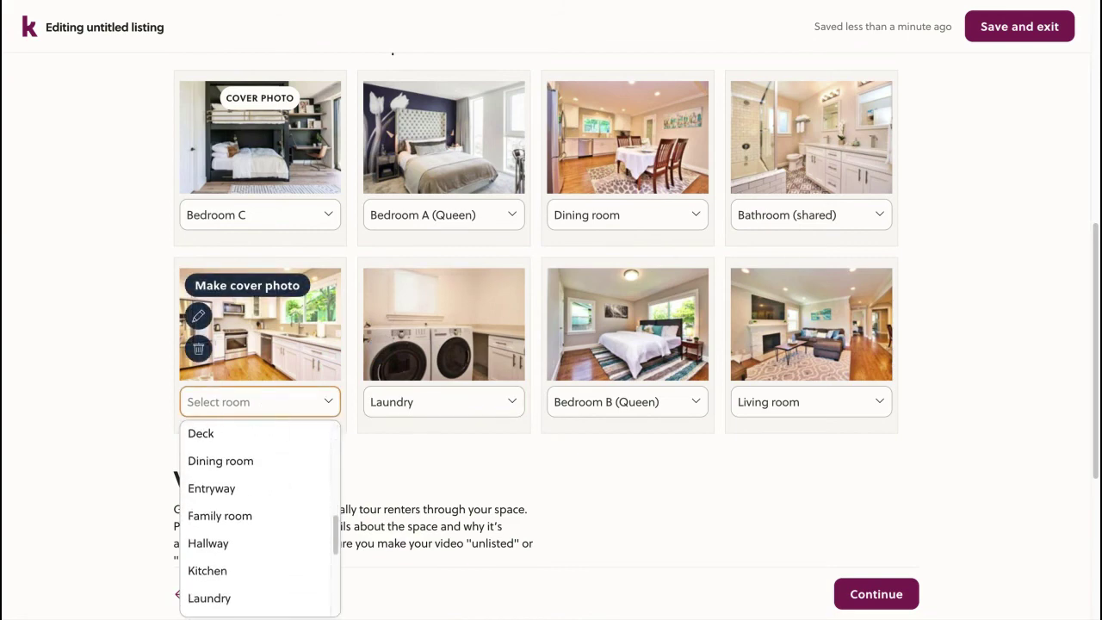
scroll(258, 517, down, 1)
click(249, 531)
scroll(161, 388, down, 1)
scroll(160, 387, down, 3)
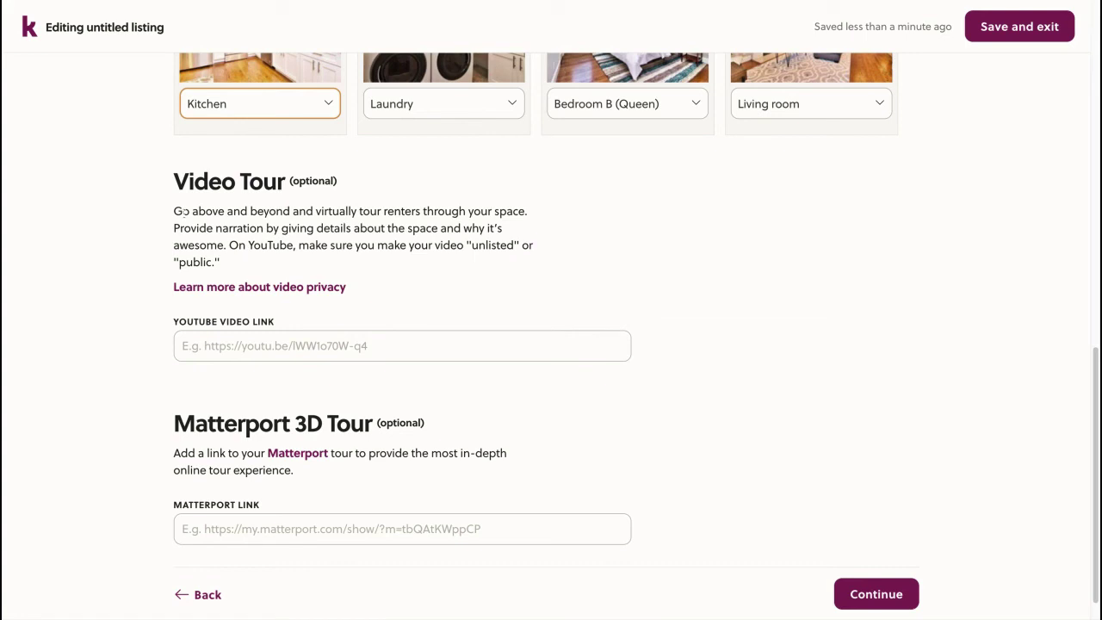
double_click(481, 246)
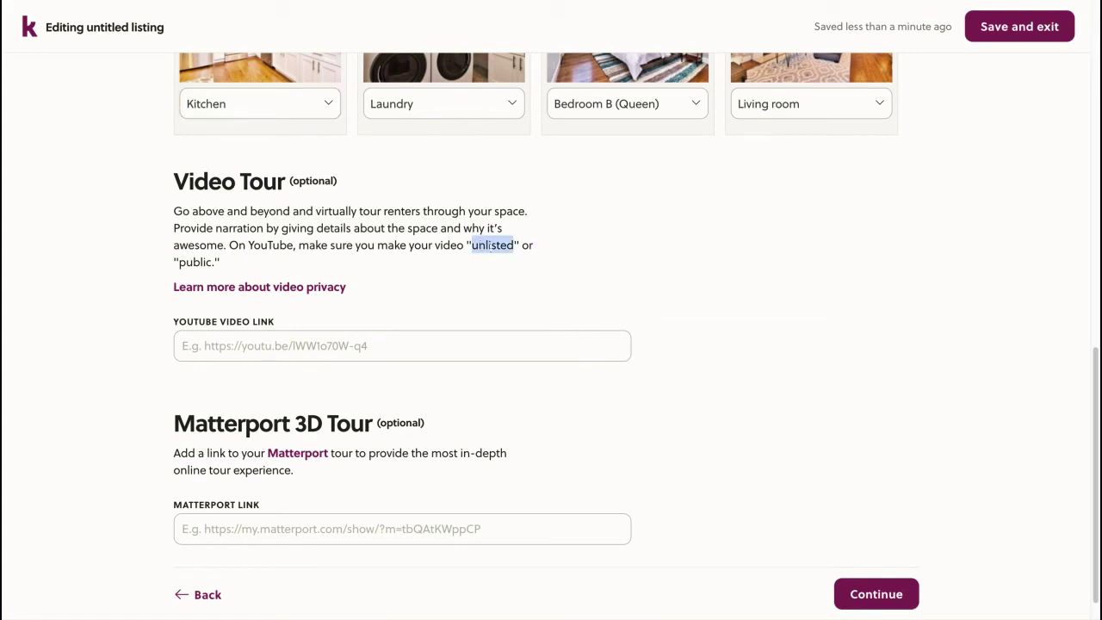
click(504, 246)
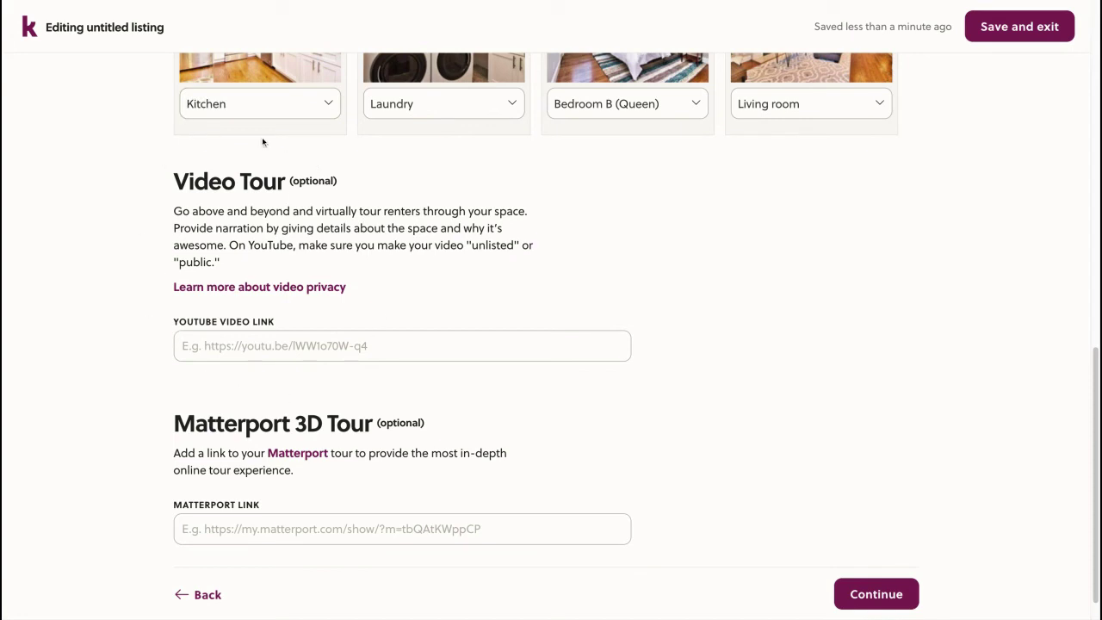
scroll(278, 387, down, 1)
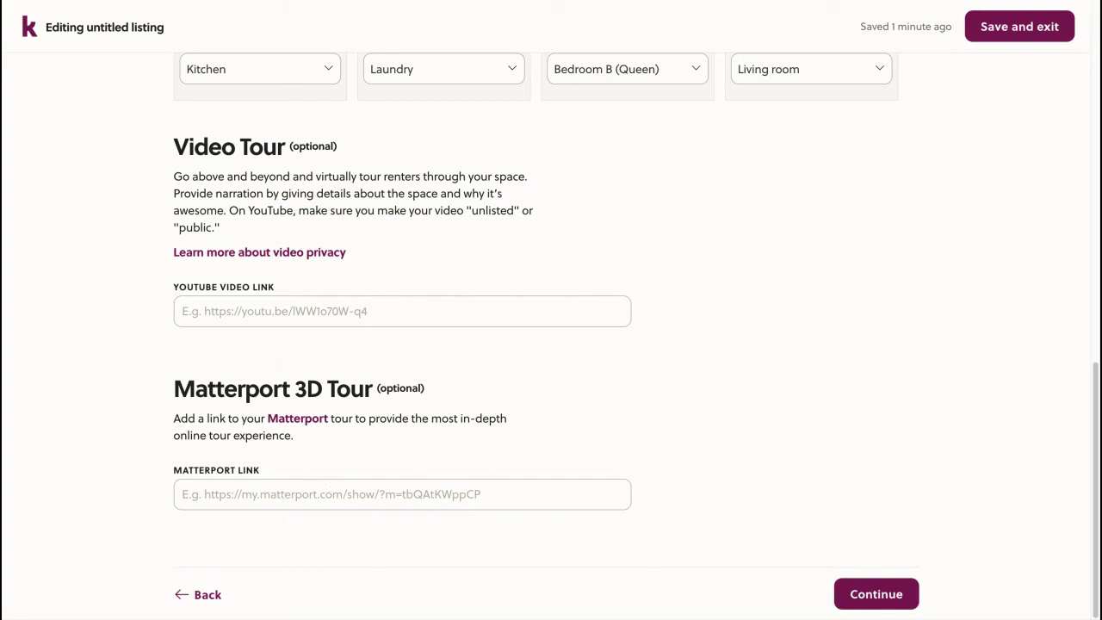
scroll(698, 333, up, 6)
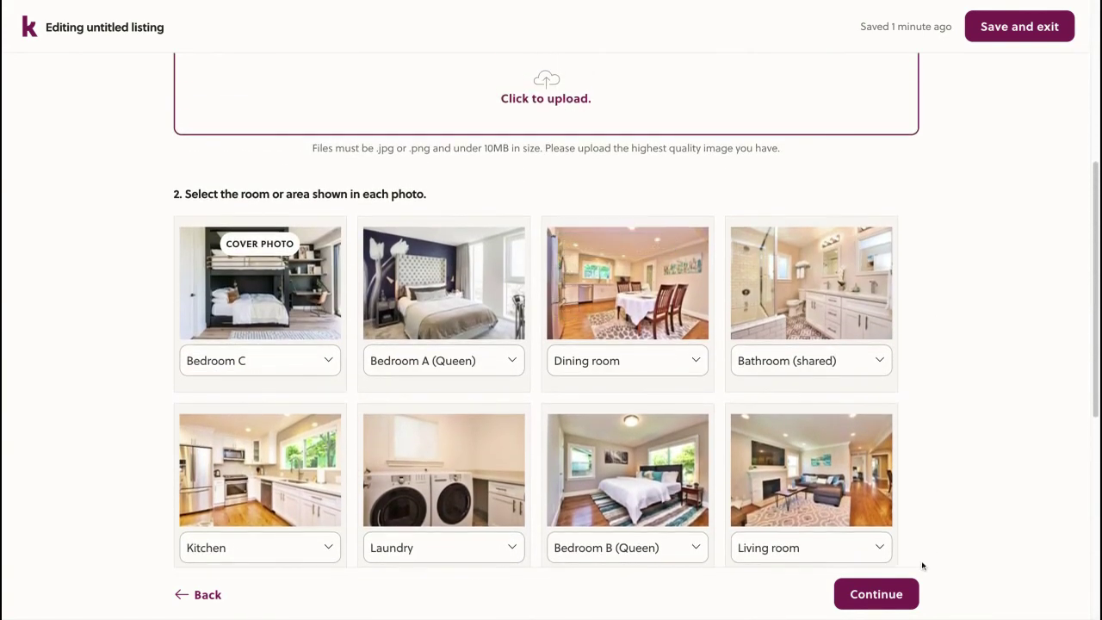
Continue to Title and Description and title the listing 'Sunny San Francisco Apartment For 4'
click(877, 595)
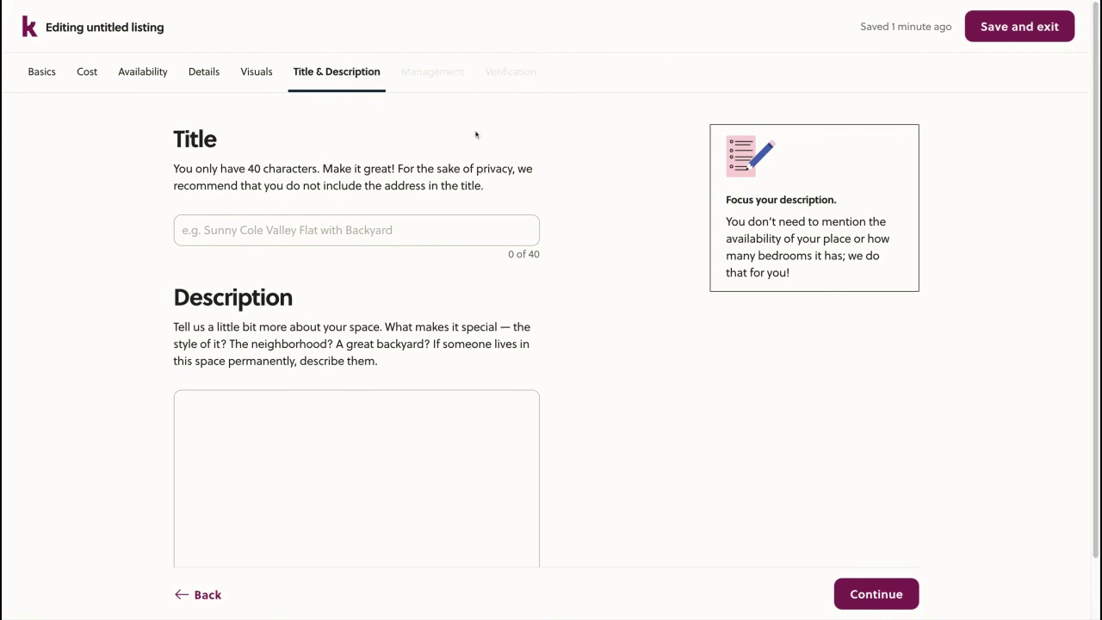
click(243, 229)
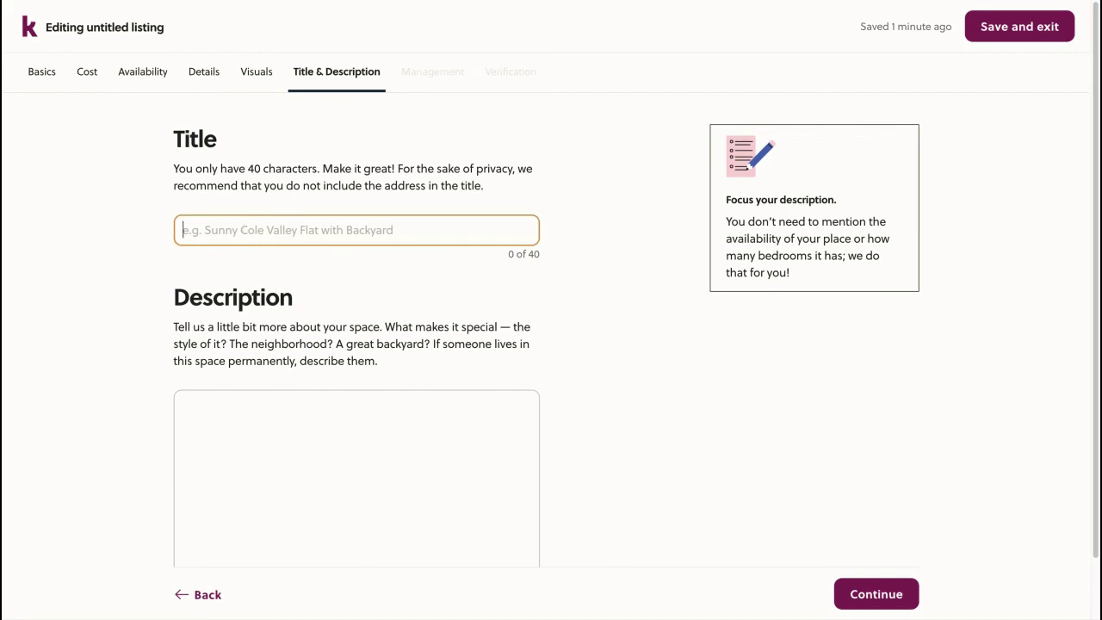
text(Sunn)
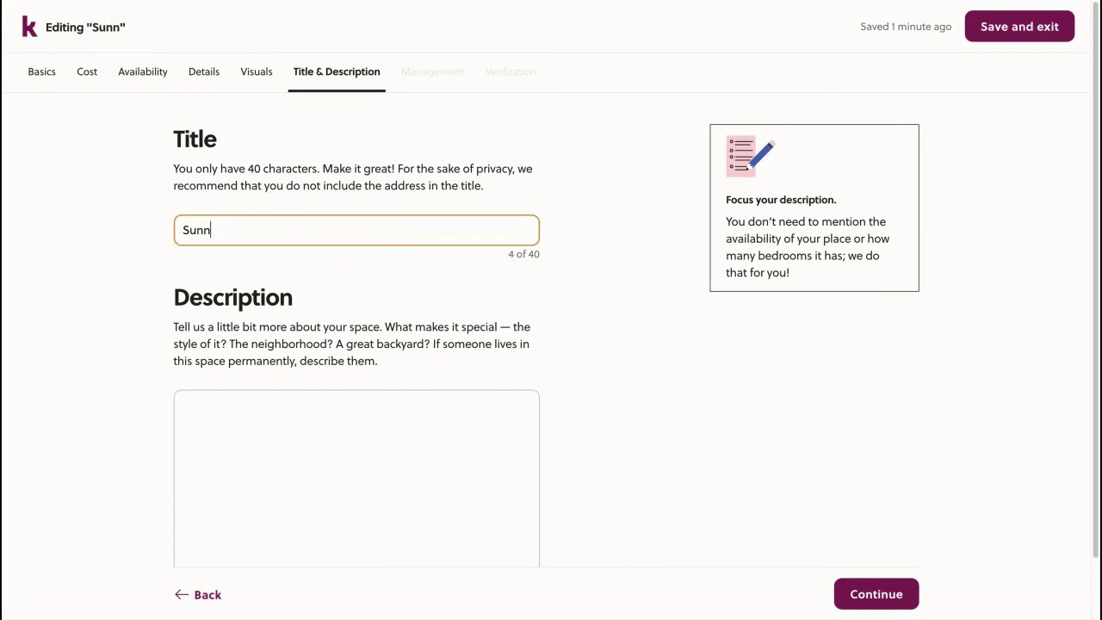
text(y San Franci)
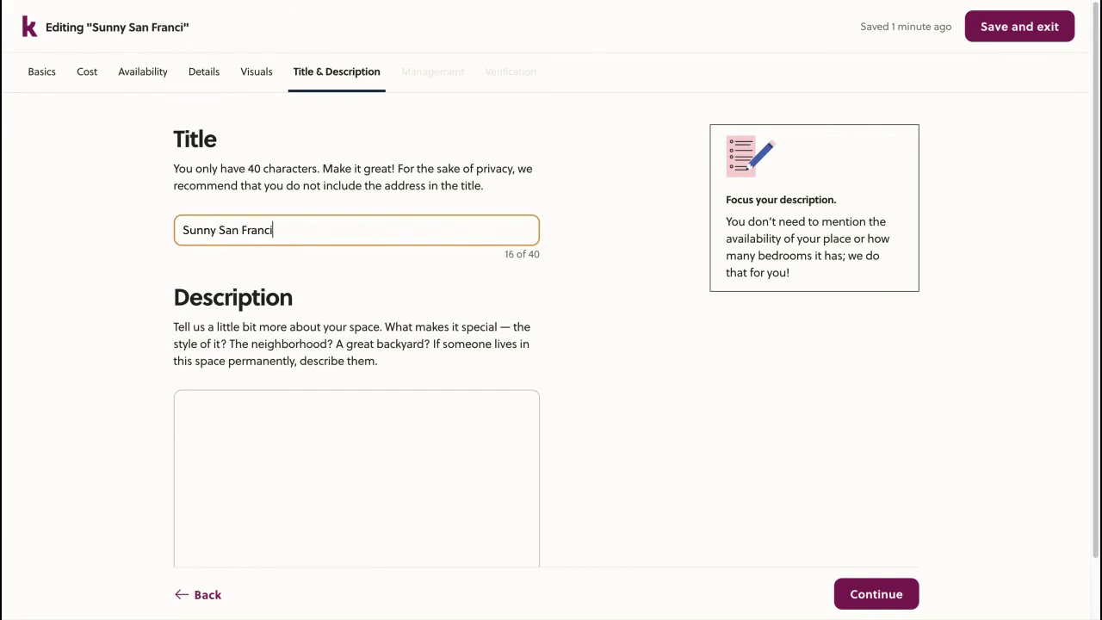
text(sco Apartme)
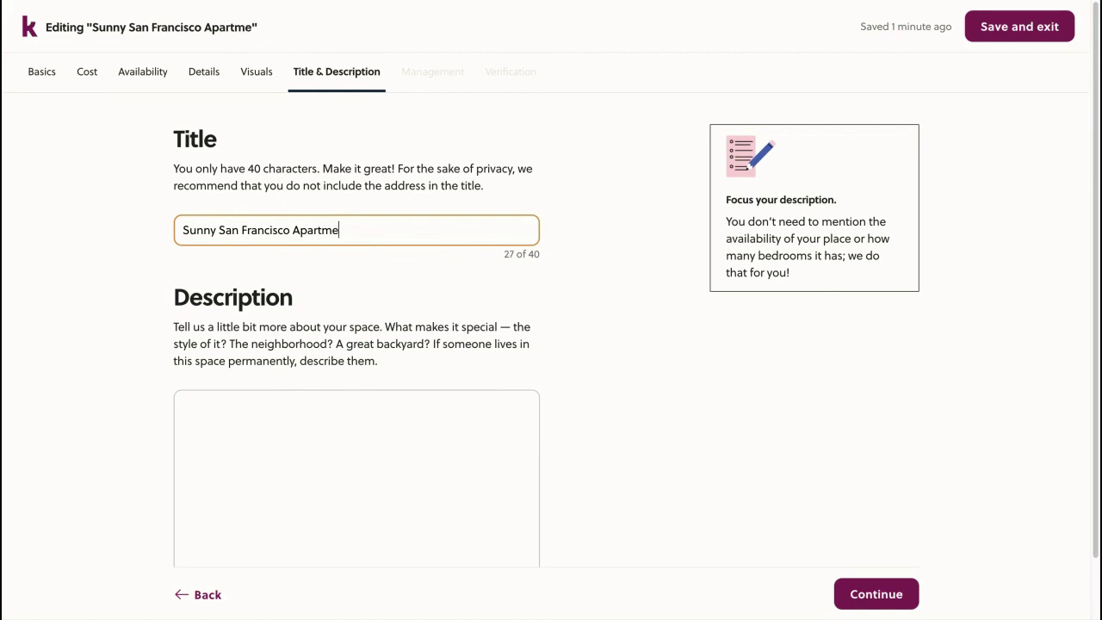
text(nt For 4)
scroll(177, 352, down, 1)
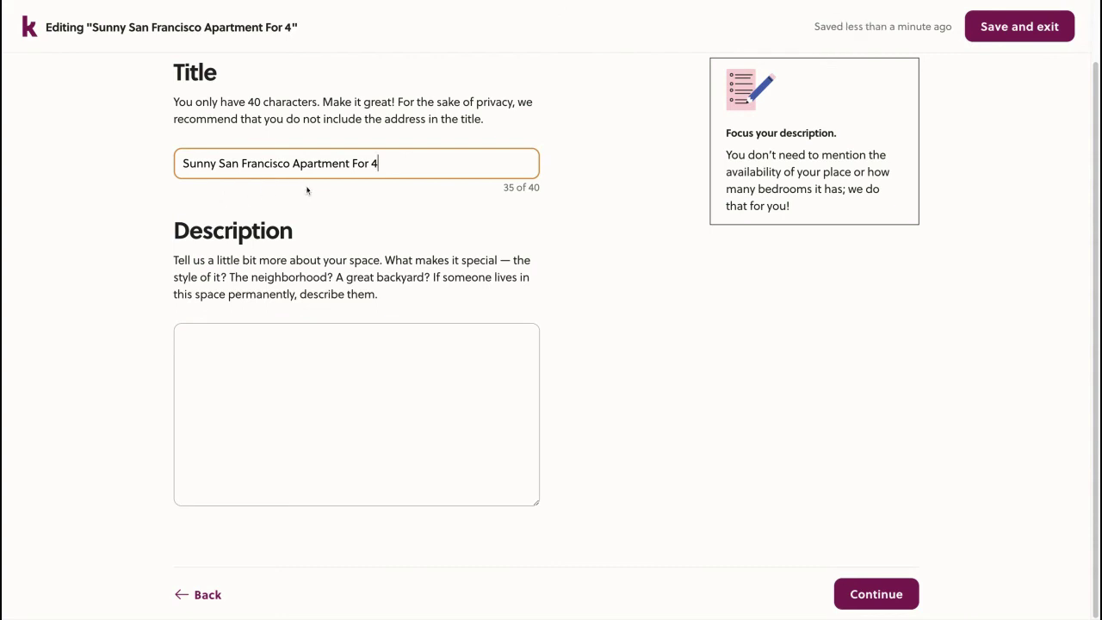
click(289, 361)
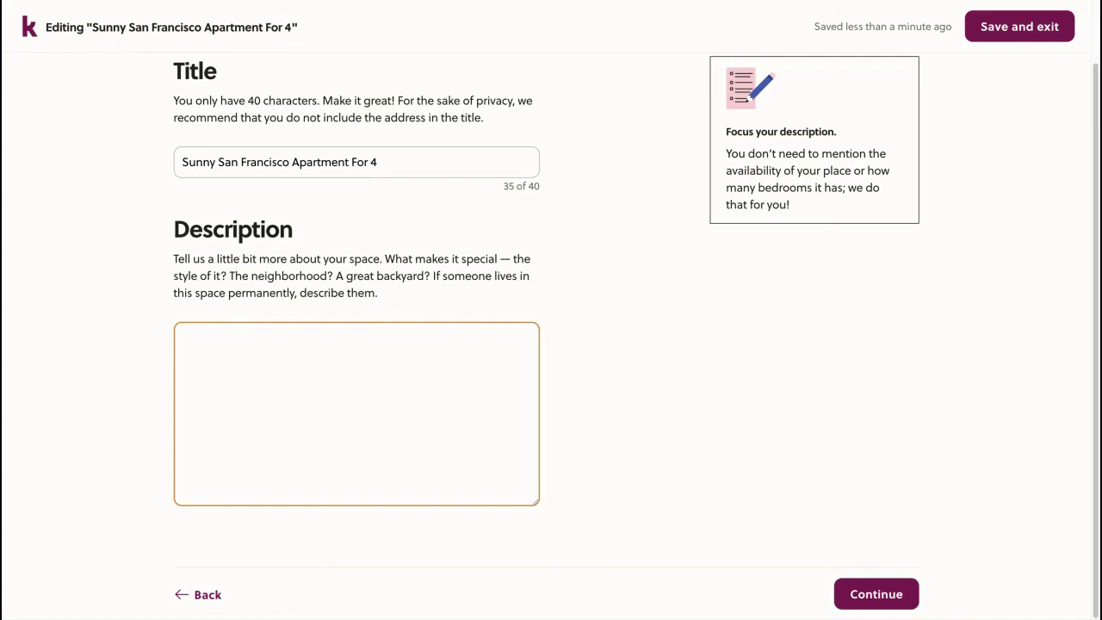
Write the description opening 'Hello everybody!' followed by a paragraph about hosting at the San Francisco apartment
text(Hello everybody!)
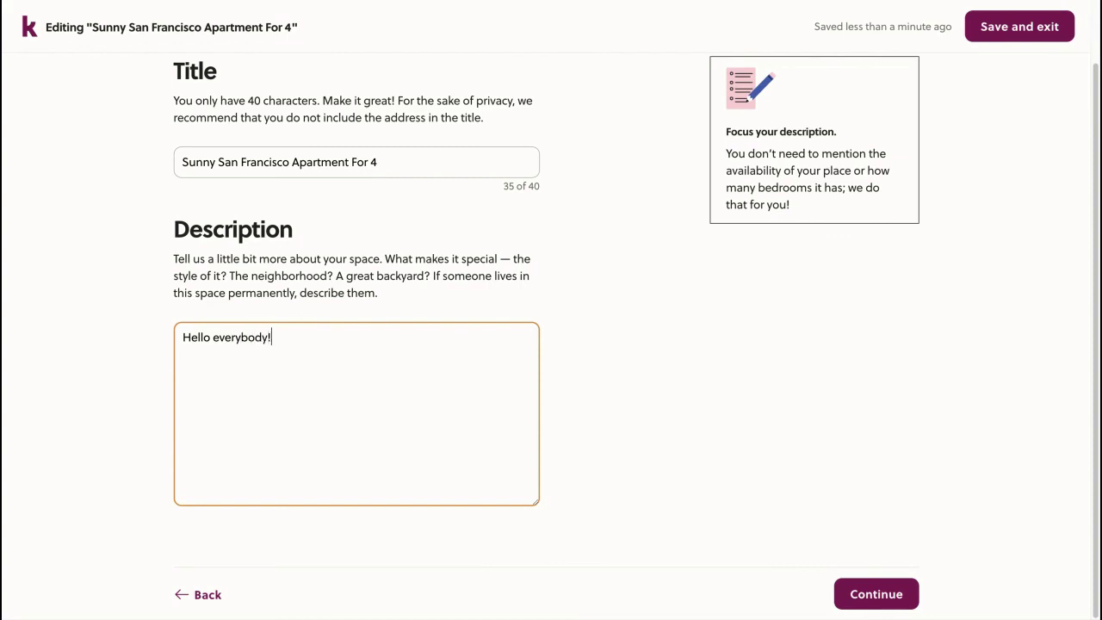
key(Return)
key(Return)
text(I'd love to )
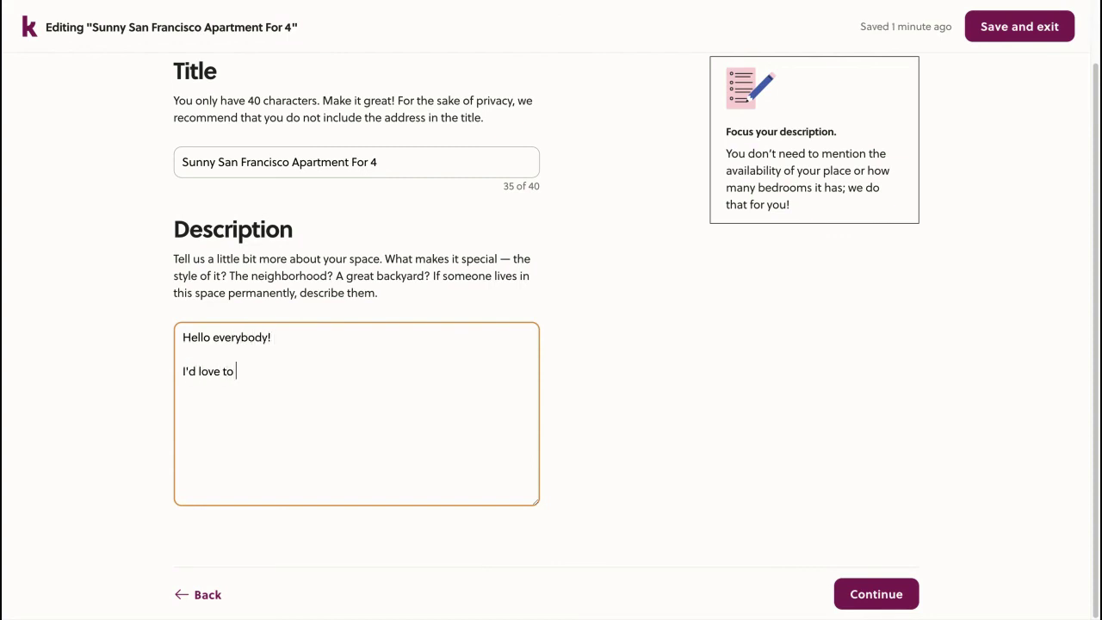
text(host you at my San Francisco )
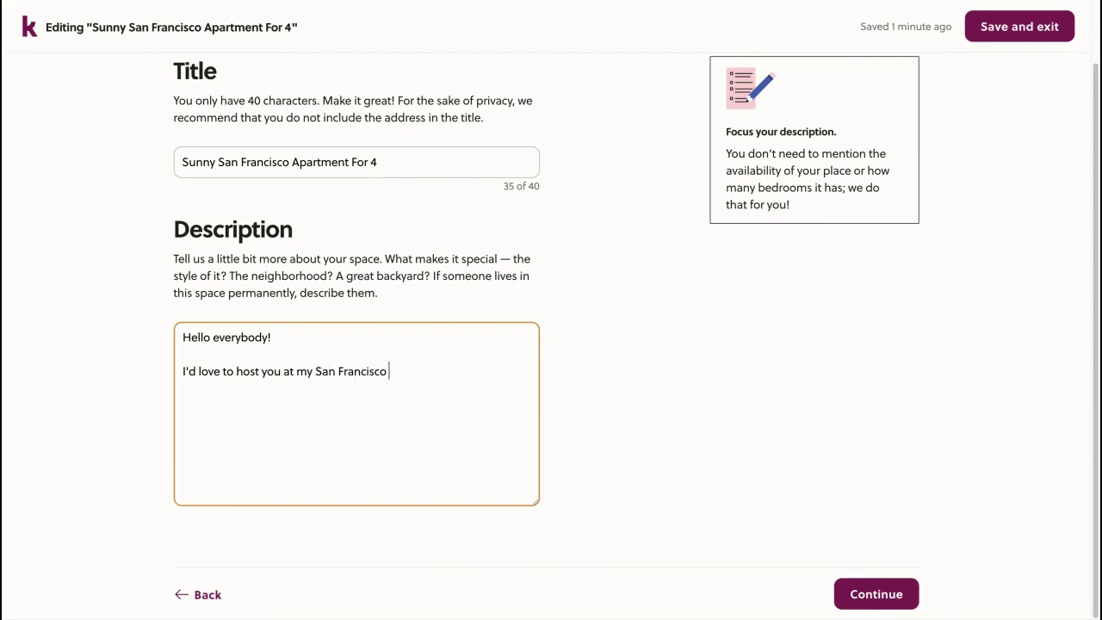
text(apartment. I lived here for )
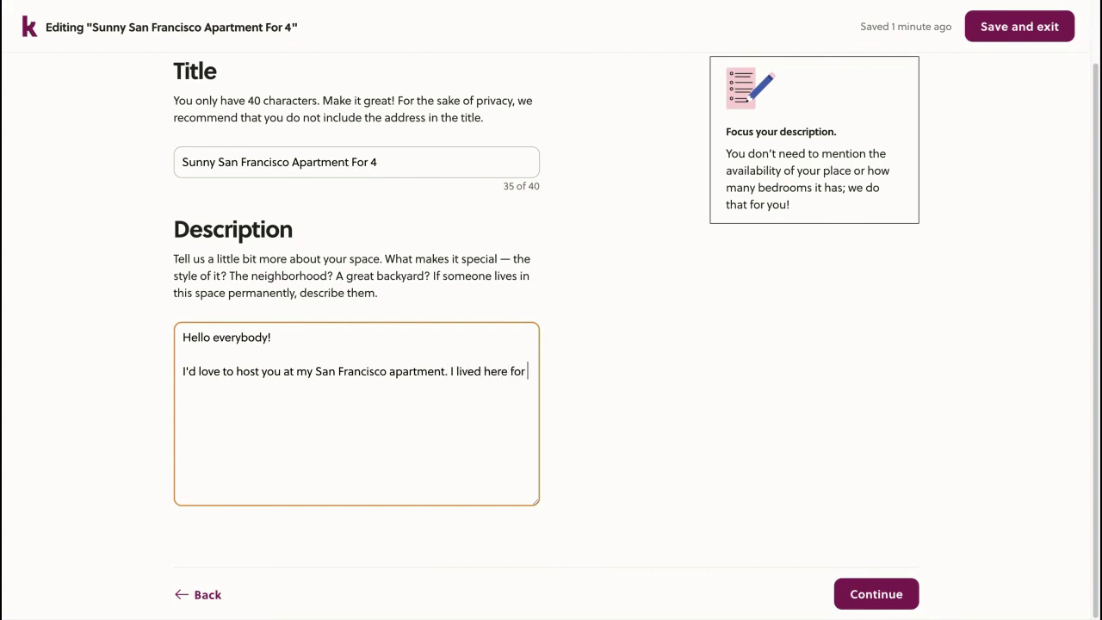
text(3 years myself and now rent it out to )
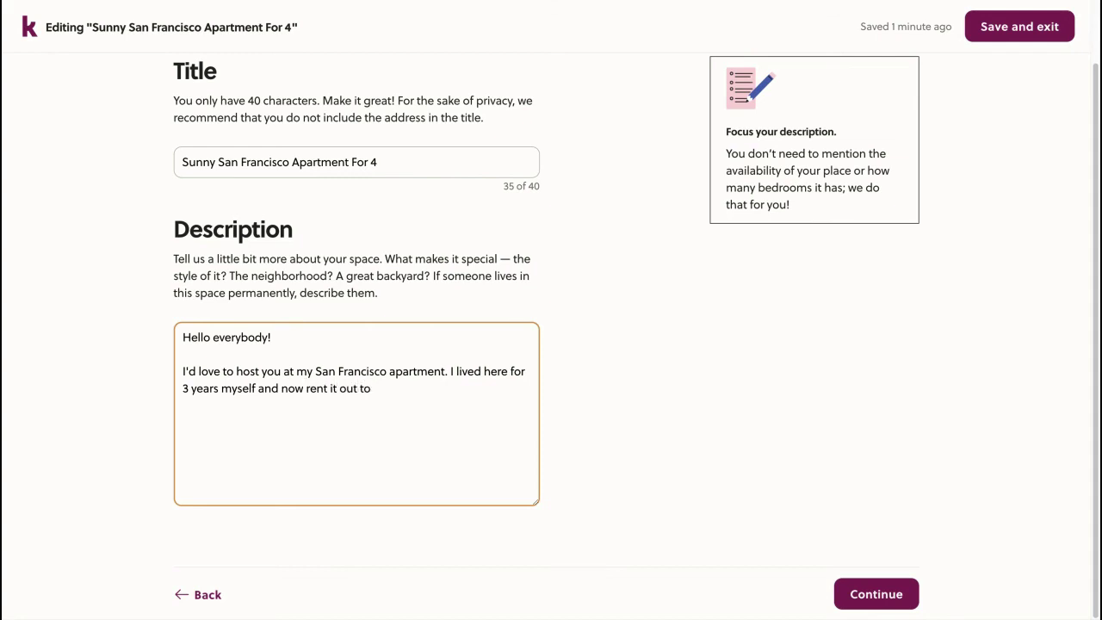
text(you all :))
Pass through Management with split payouts left off, reaching Account Verification
click(878, 596)
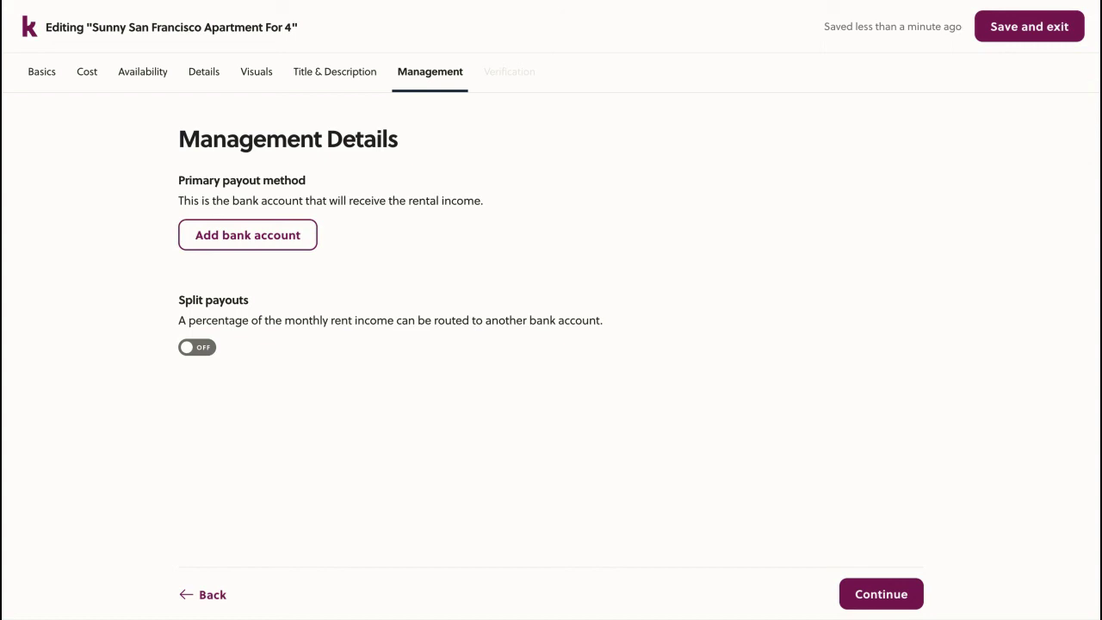
click(196, 348)
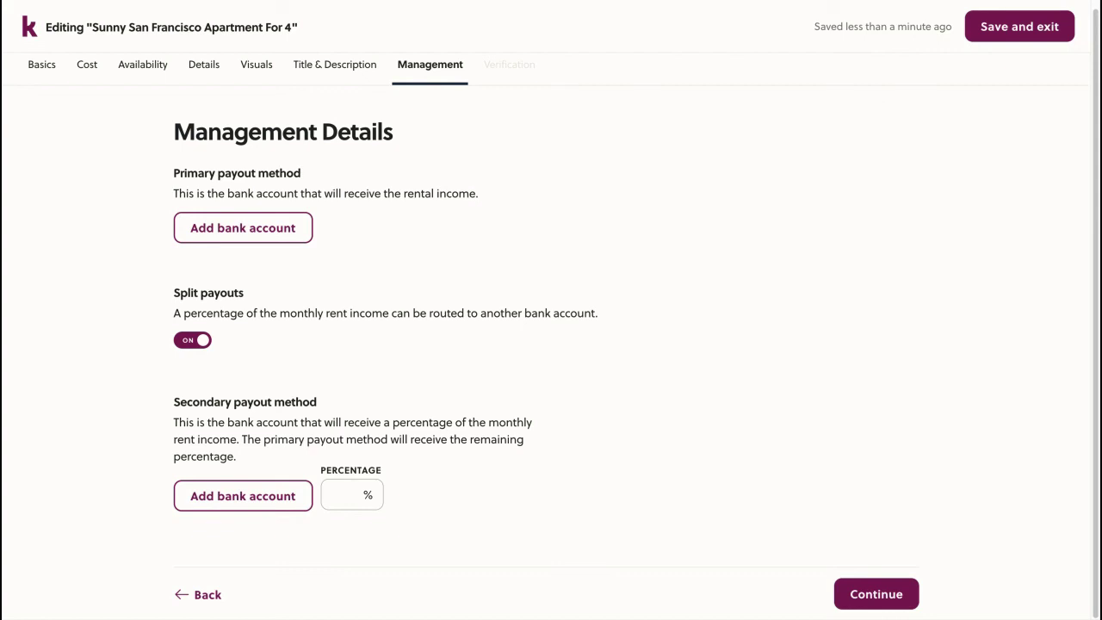
click(190, 340)
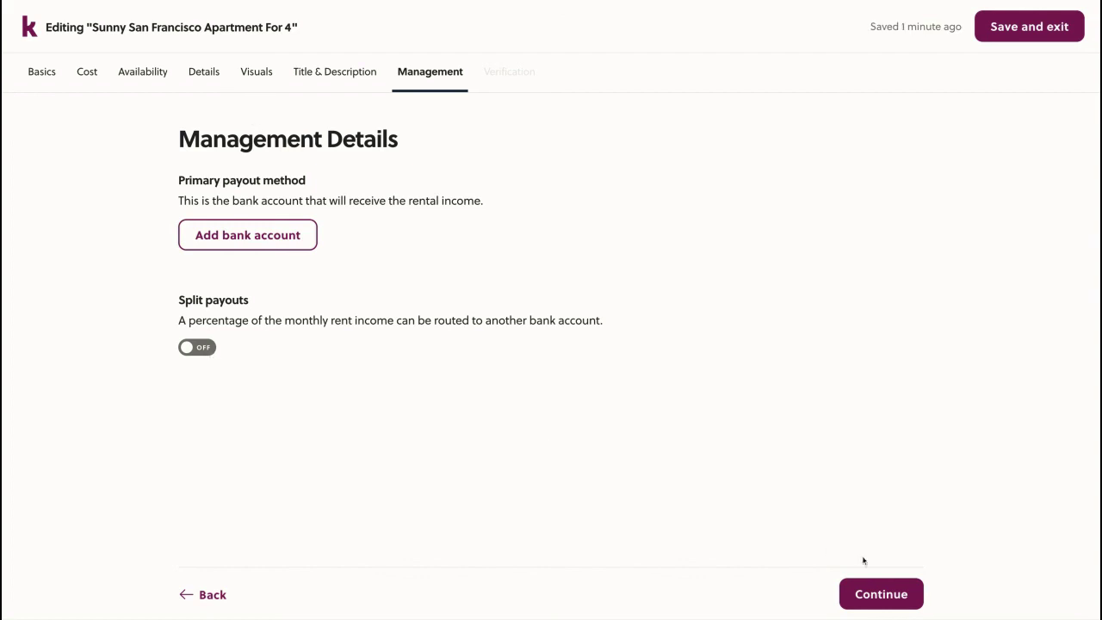
click(881, 593)
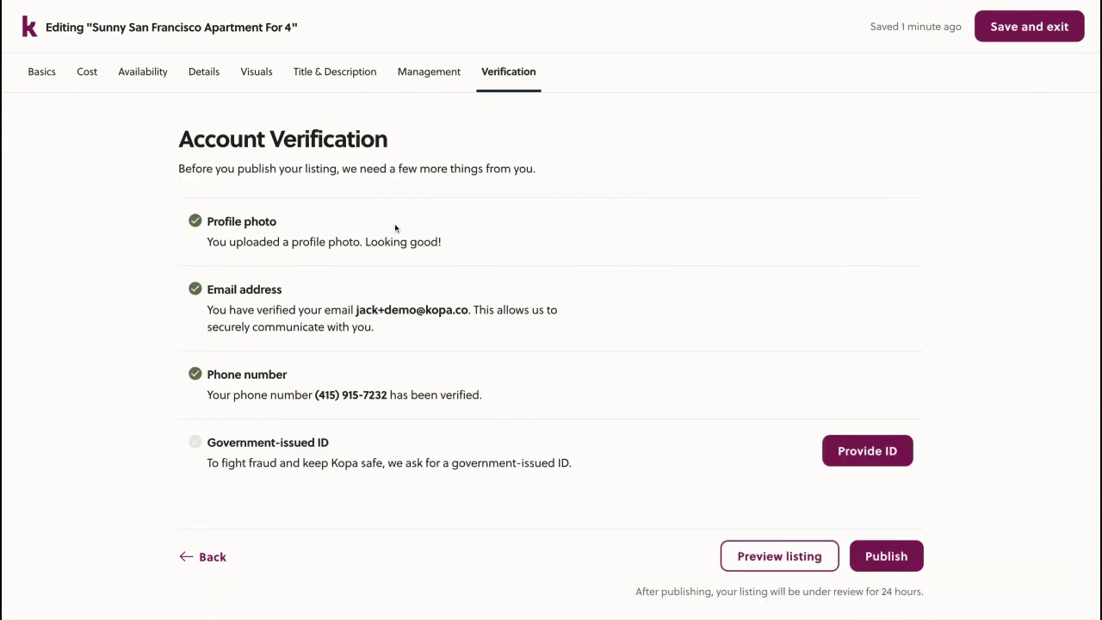